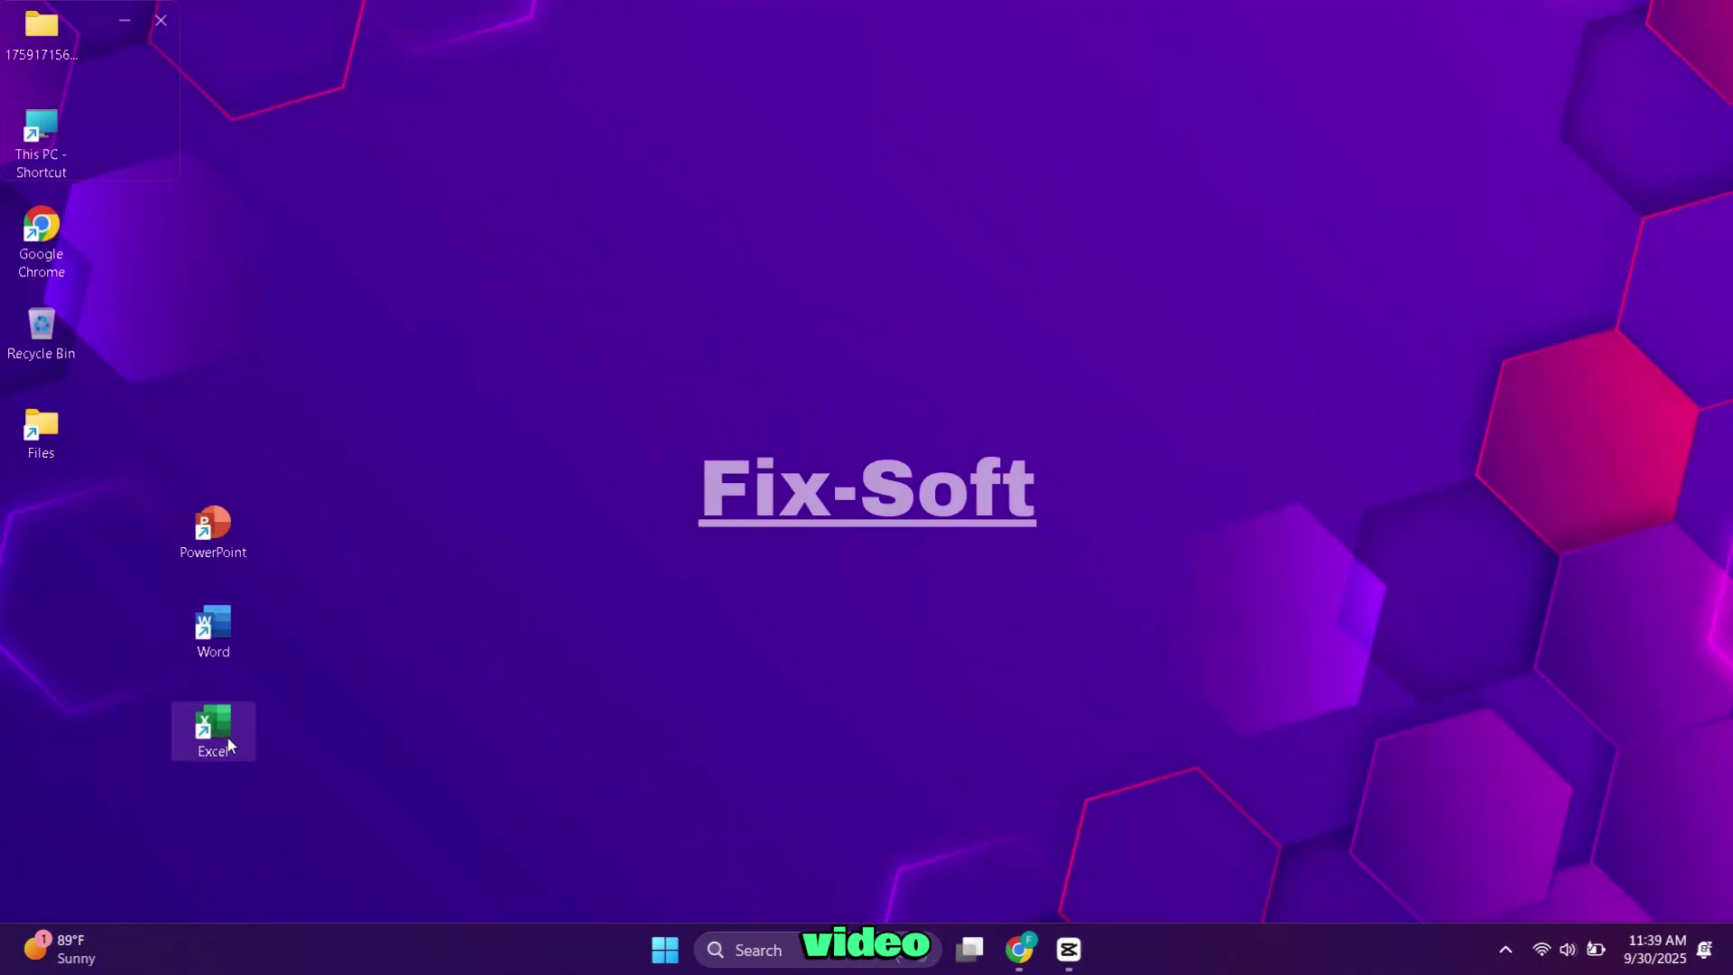
# Launch Excel and move its window higher on the desktop.
pyautogui.doubleClick(212, 729)
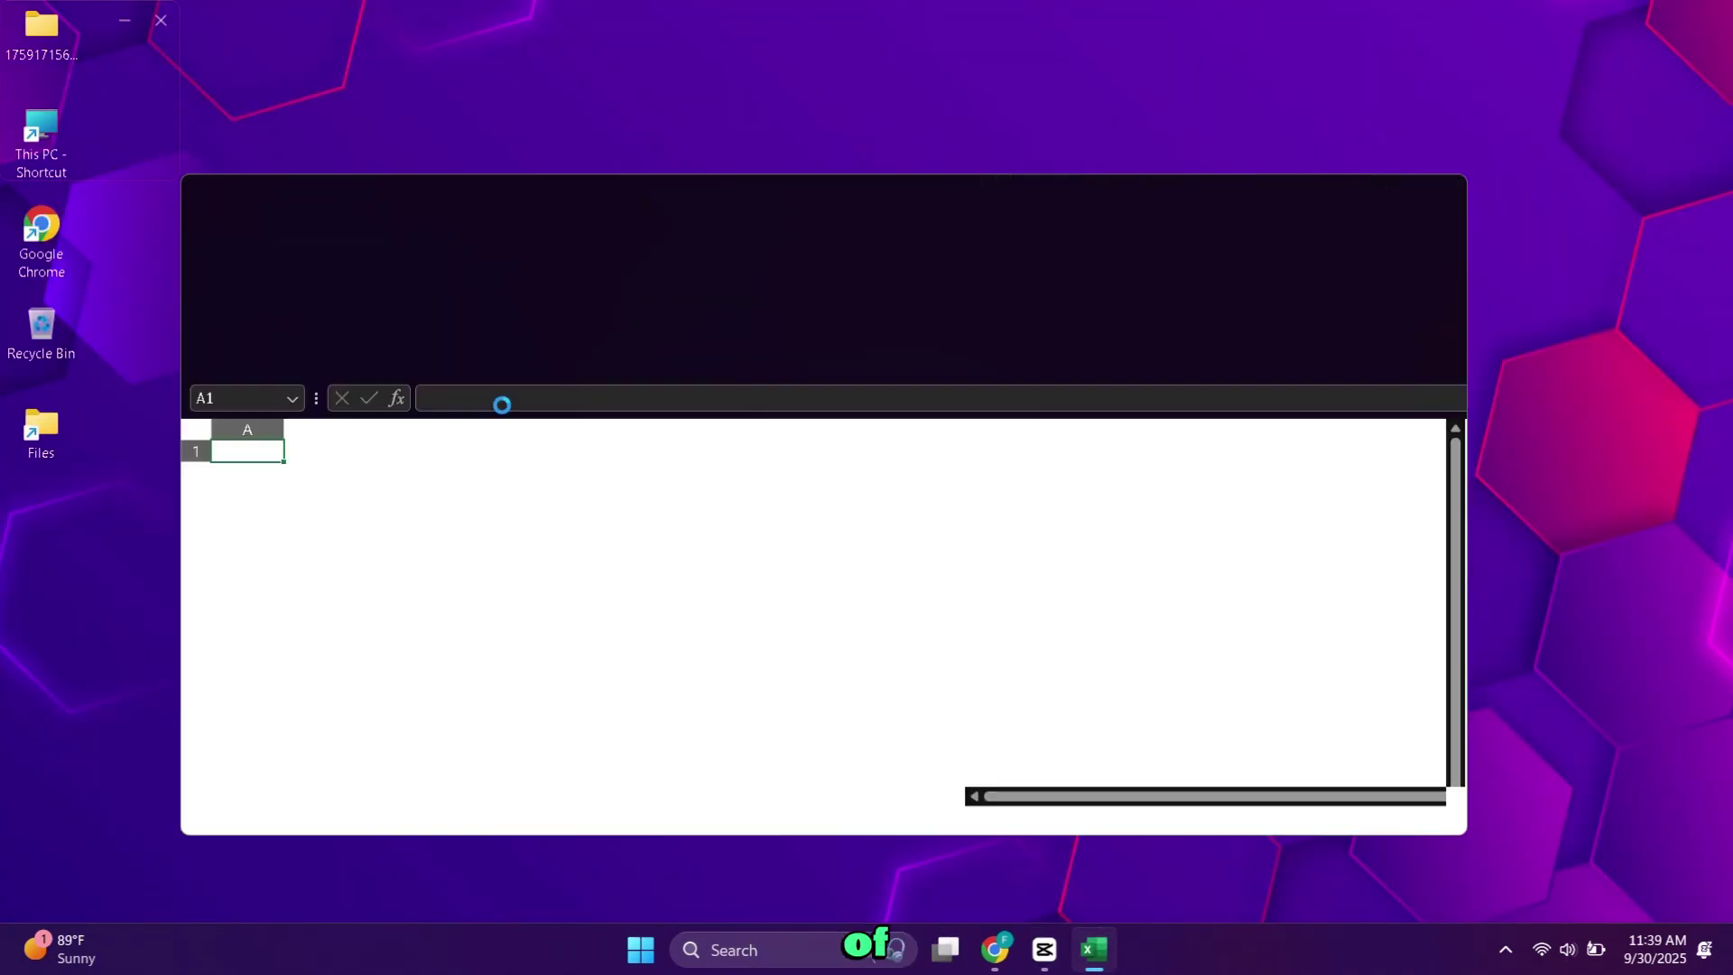
pyautogui.click(647, 246)
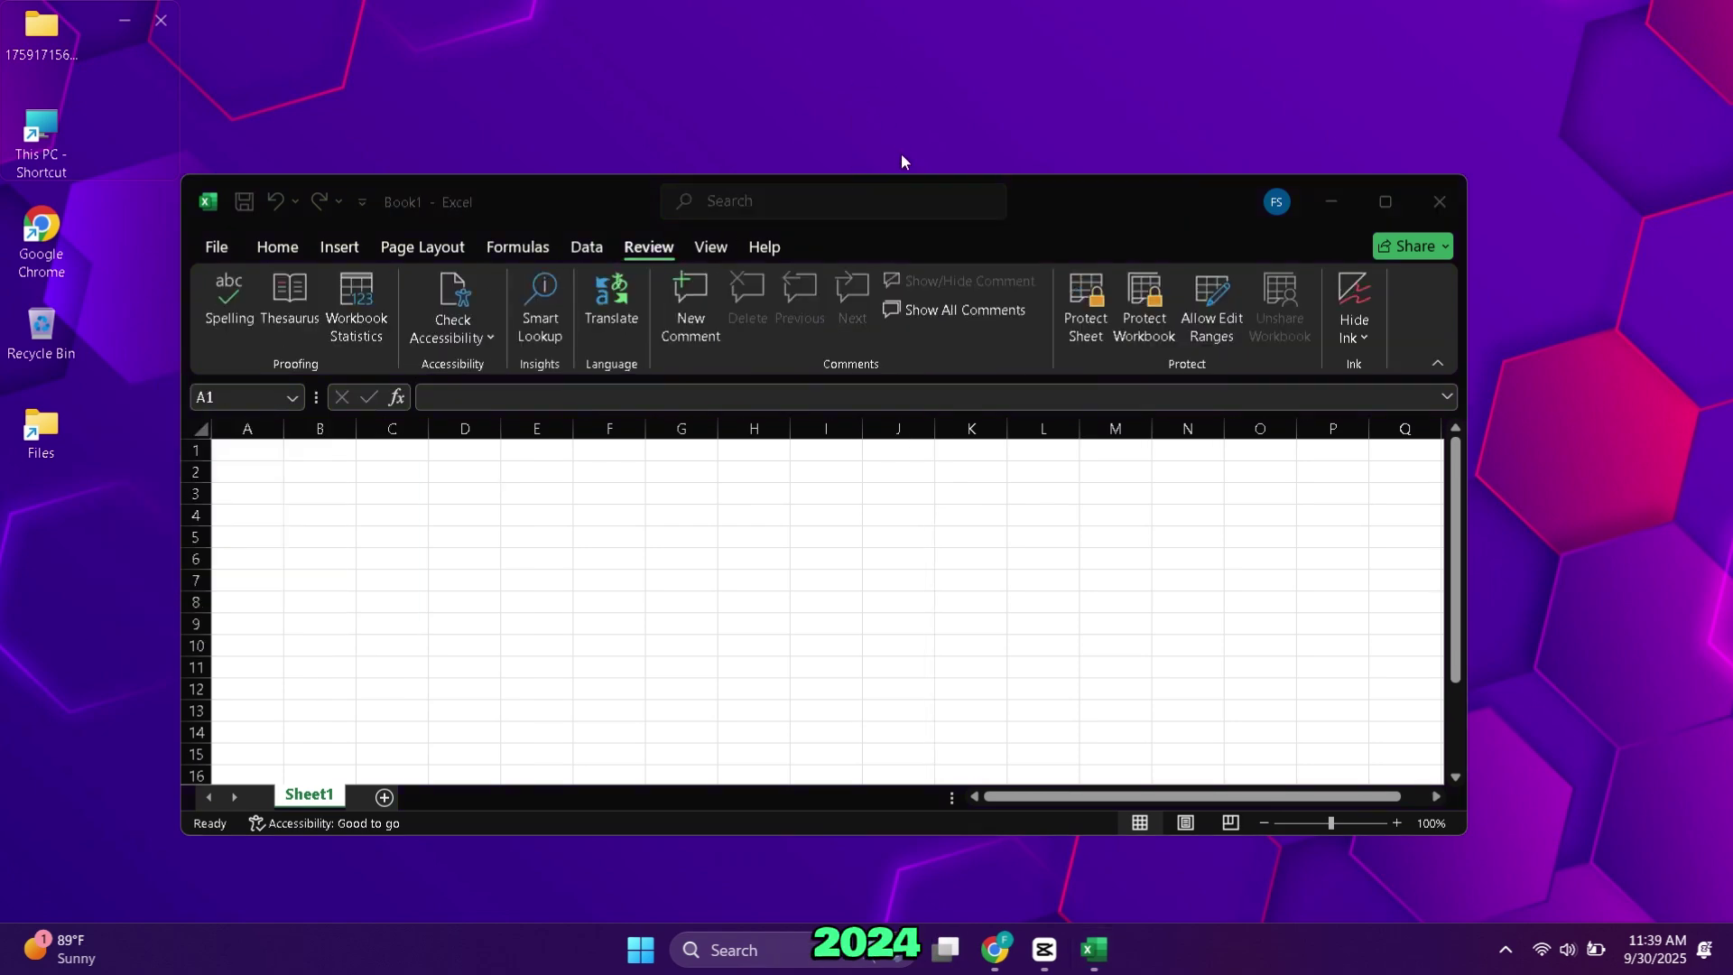
pyautogui.moveTo(944, 170); pyautogui.dragTo(944, 35)
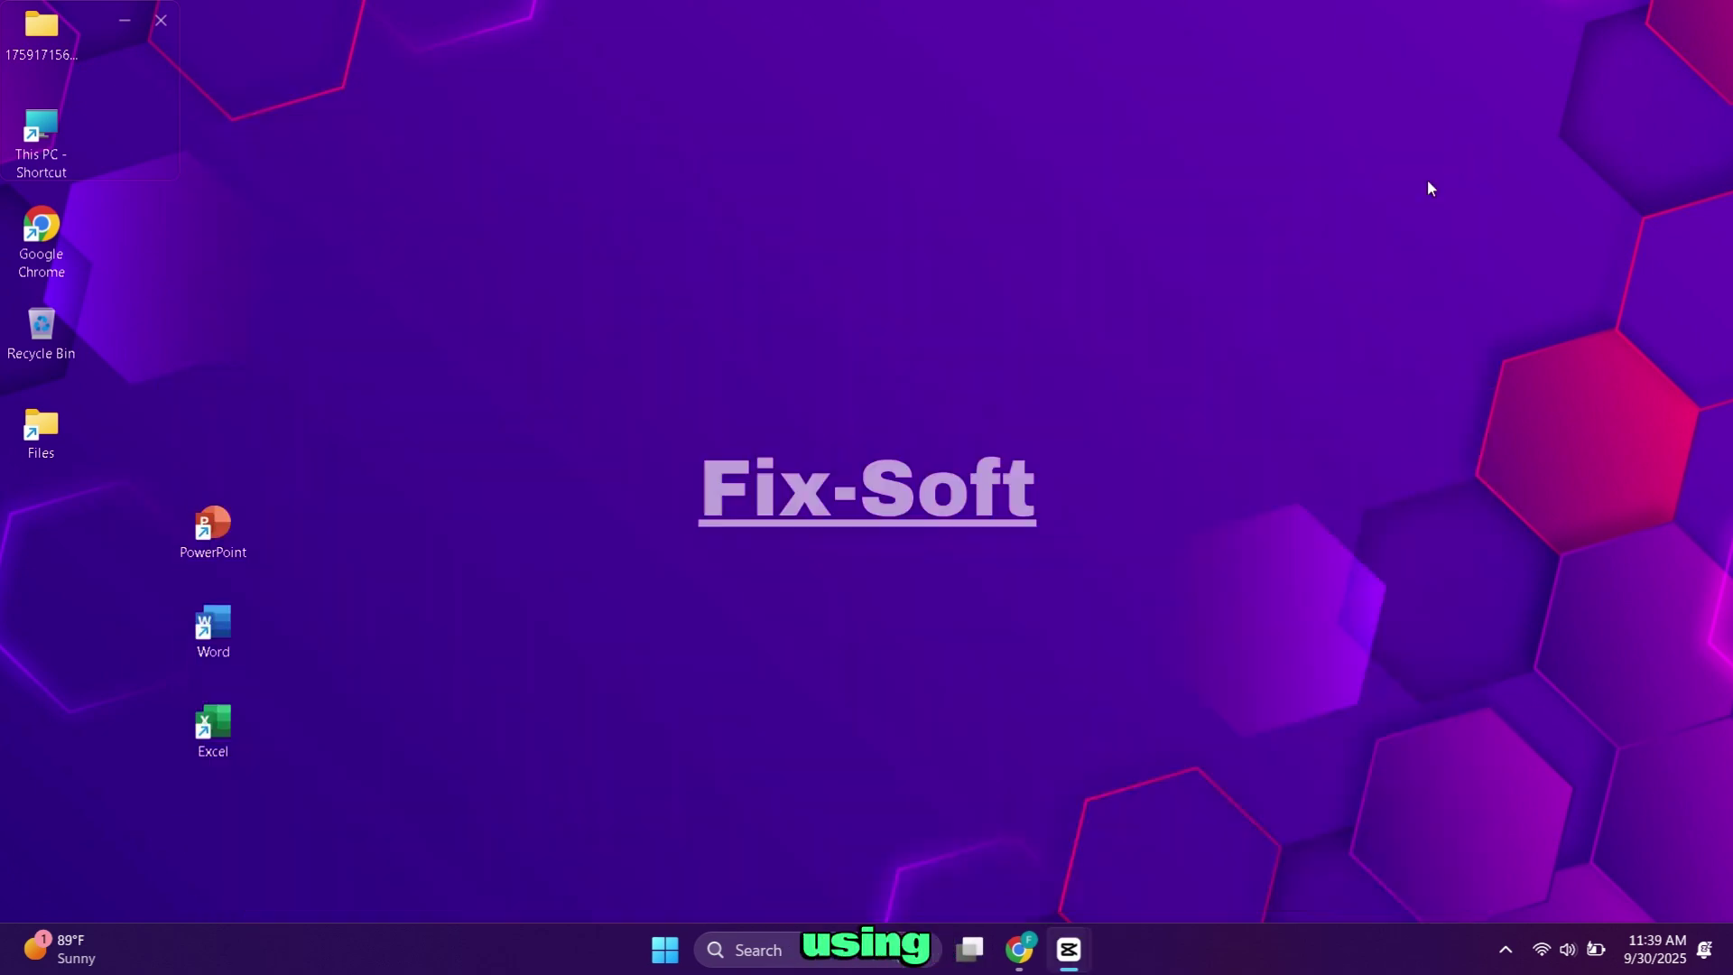
# Test Word with a new blank document, restyle a word, then close without saving.
pyautogui.click(236, 620)
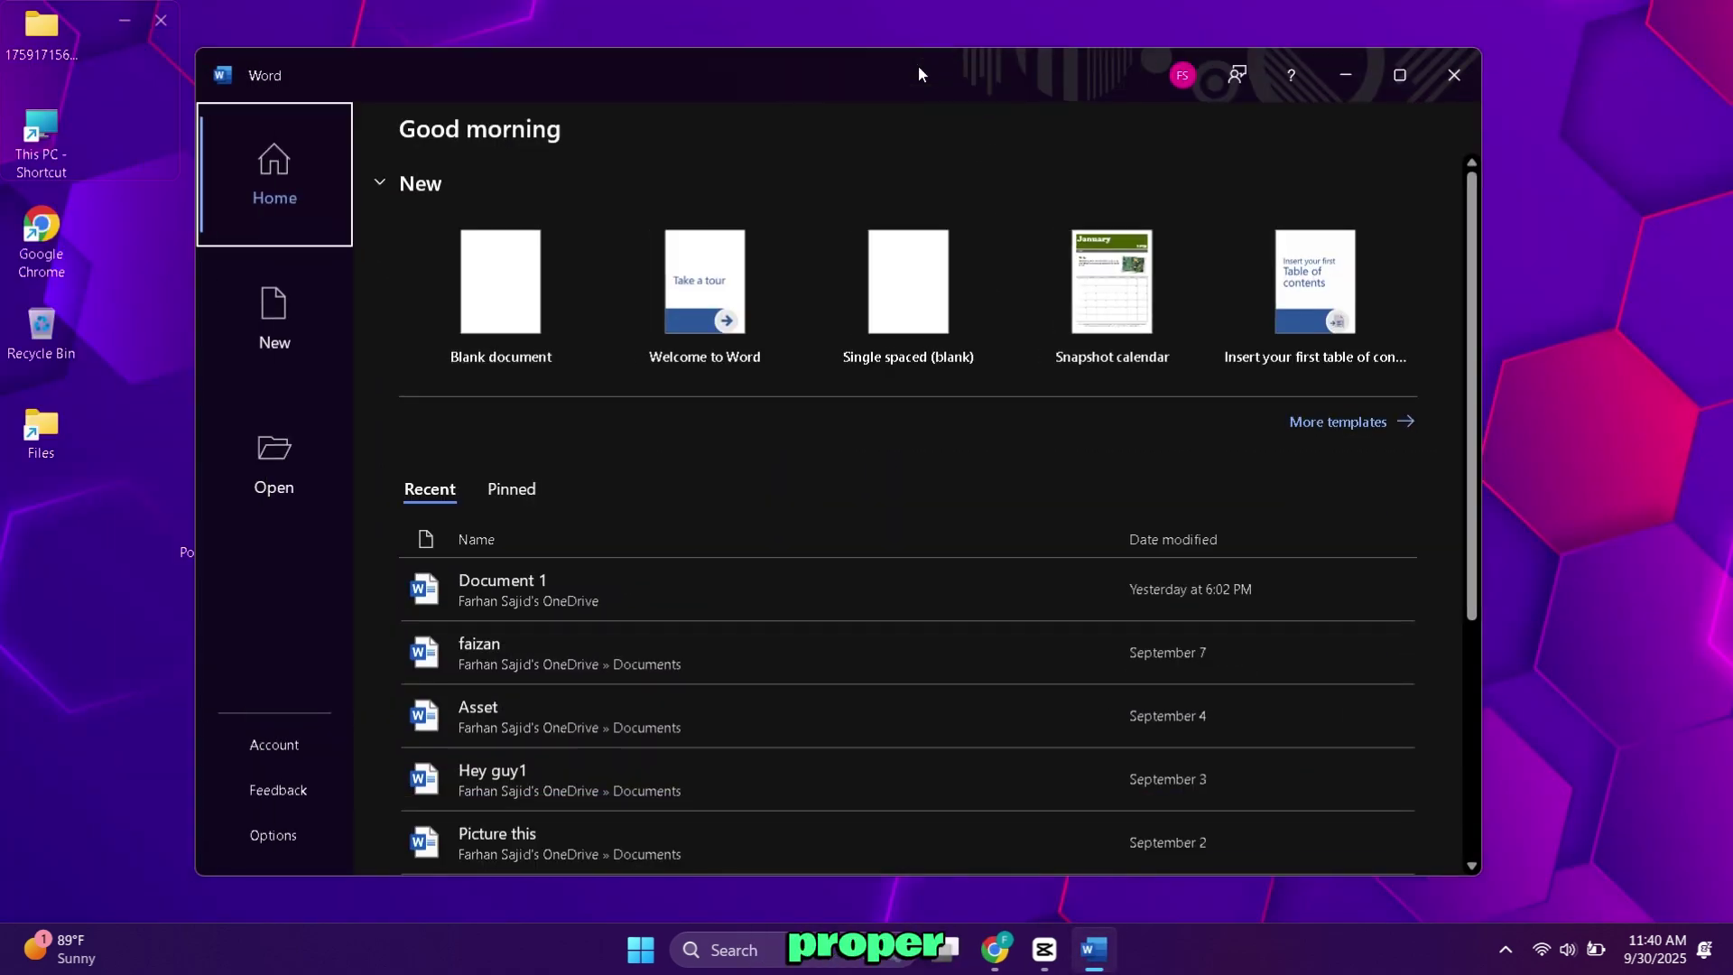
pyautogui.click(587, 293)
pyautogui.write('microd')
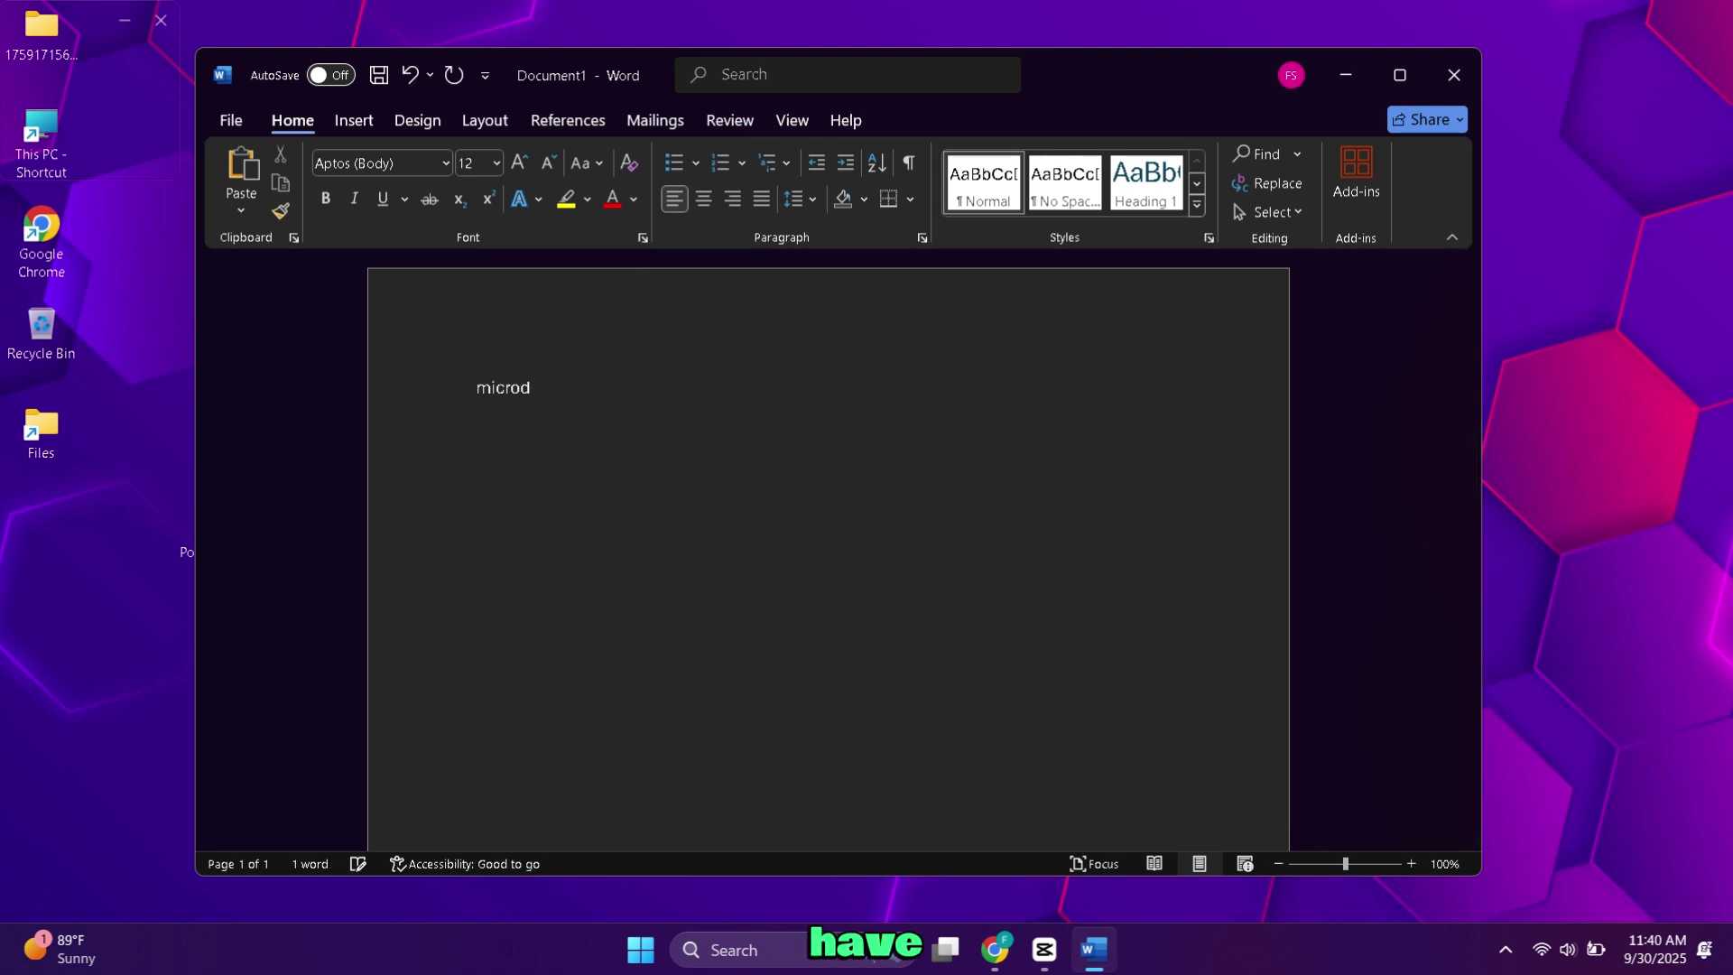
pyautogui.hotkey('ctrl', 'd')
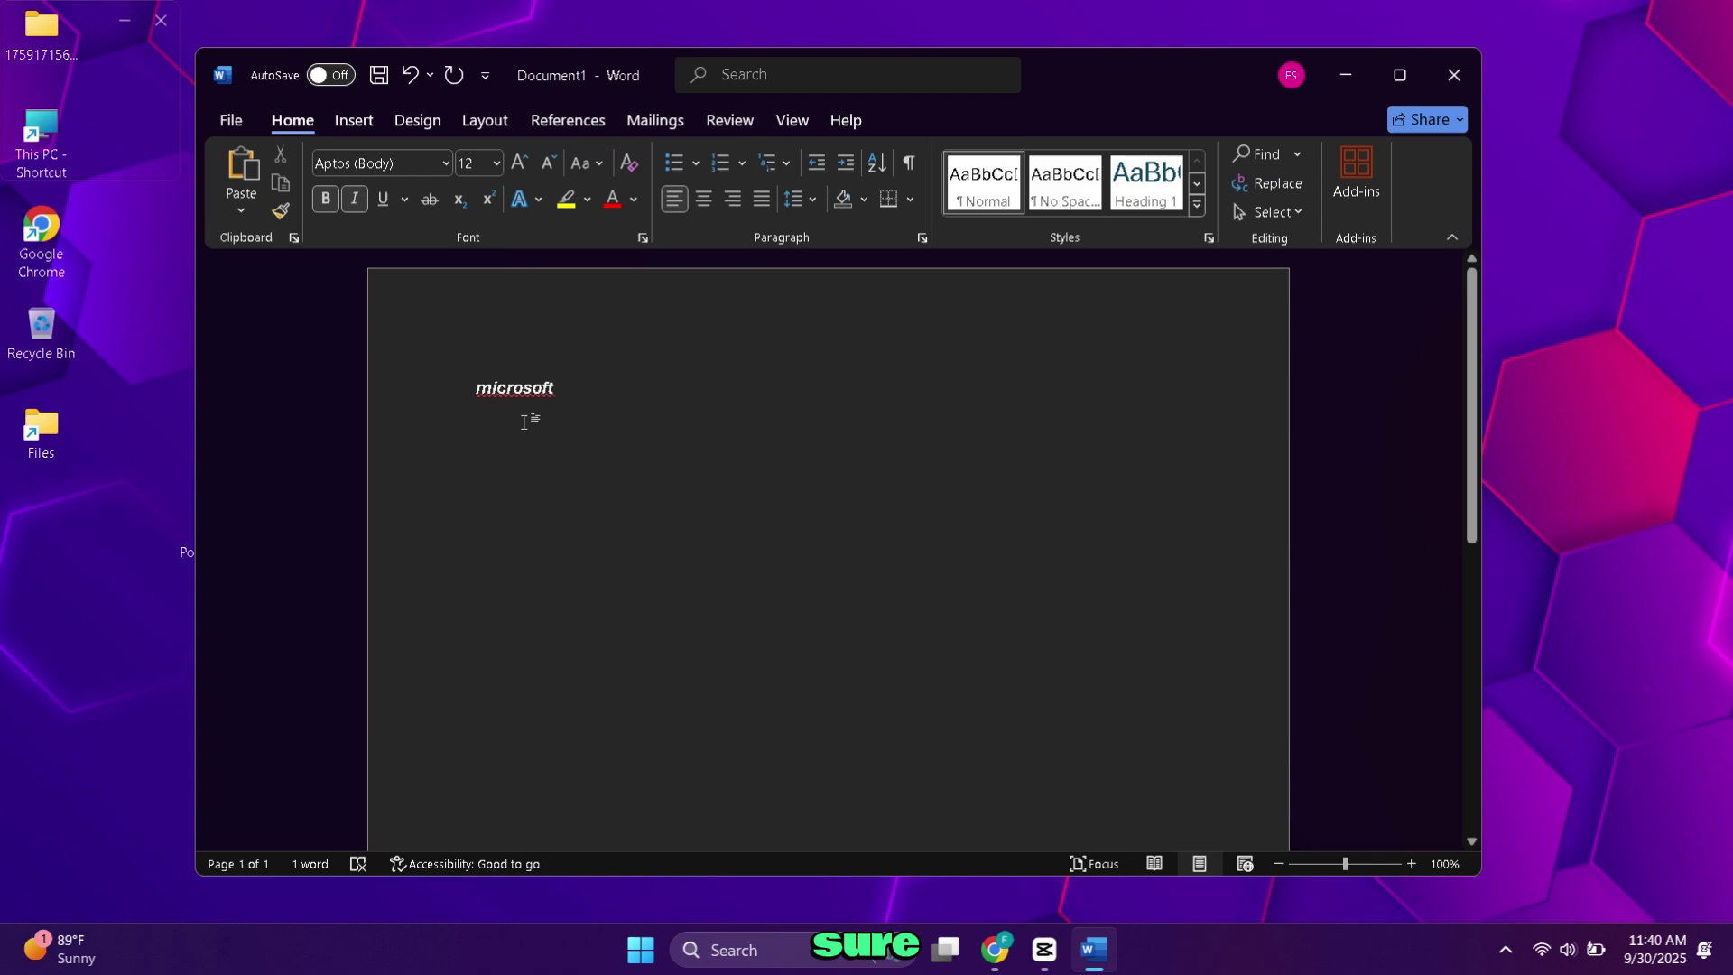
pyautogui.click(1454, 75)
pyautogui.click(893, 596)
# Test PowerPoint with a blank presentation and slide title, then close it.
pyautogui.doubleClick(211, 532)
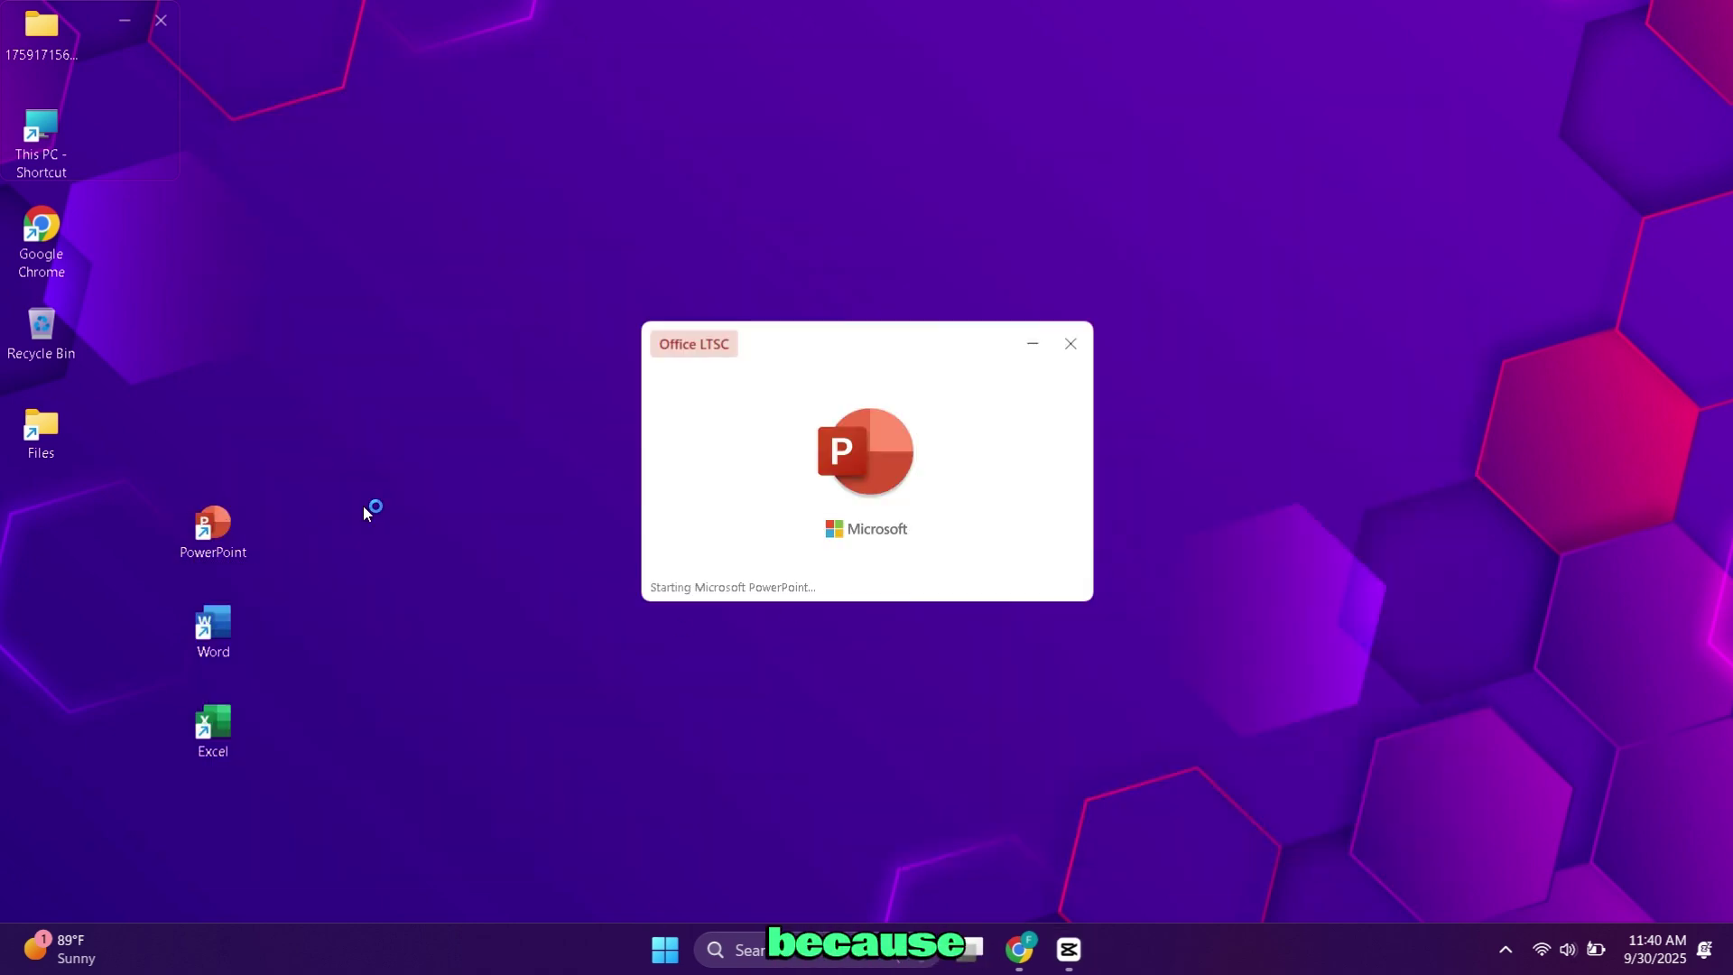
pyautogui.doubleClick(1023, 86)
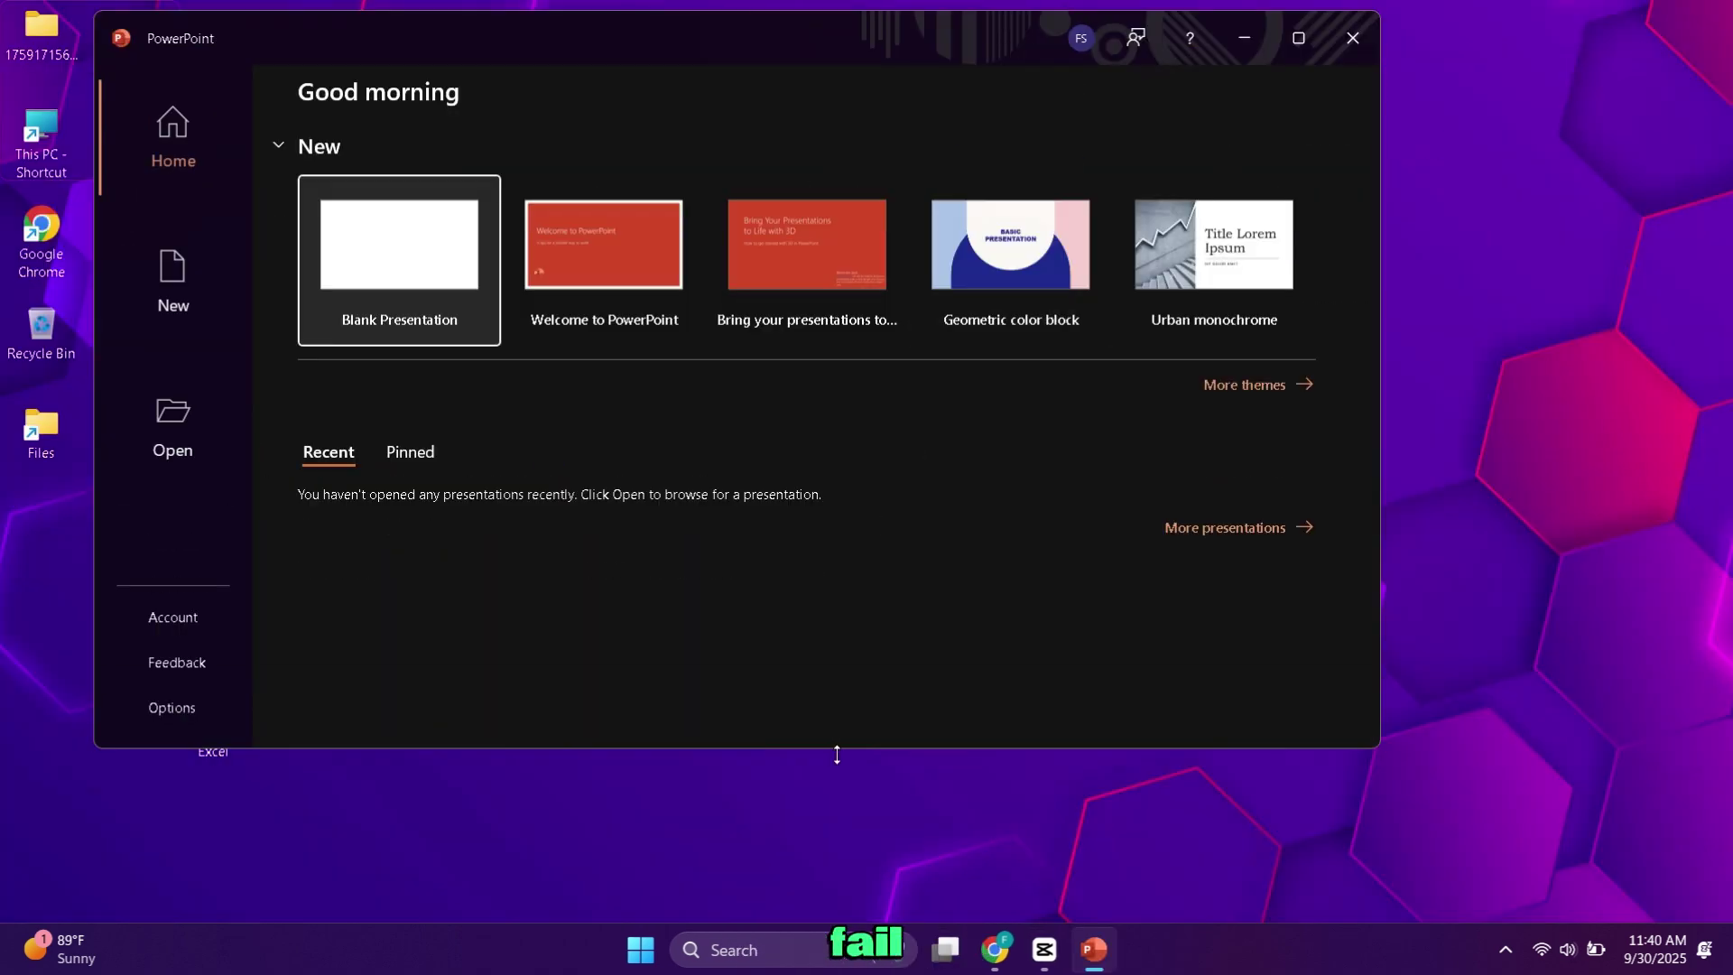
pyautogui.doubleClick(1023, 89)
pyautogui.click(311, 251)
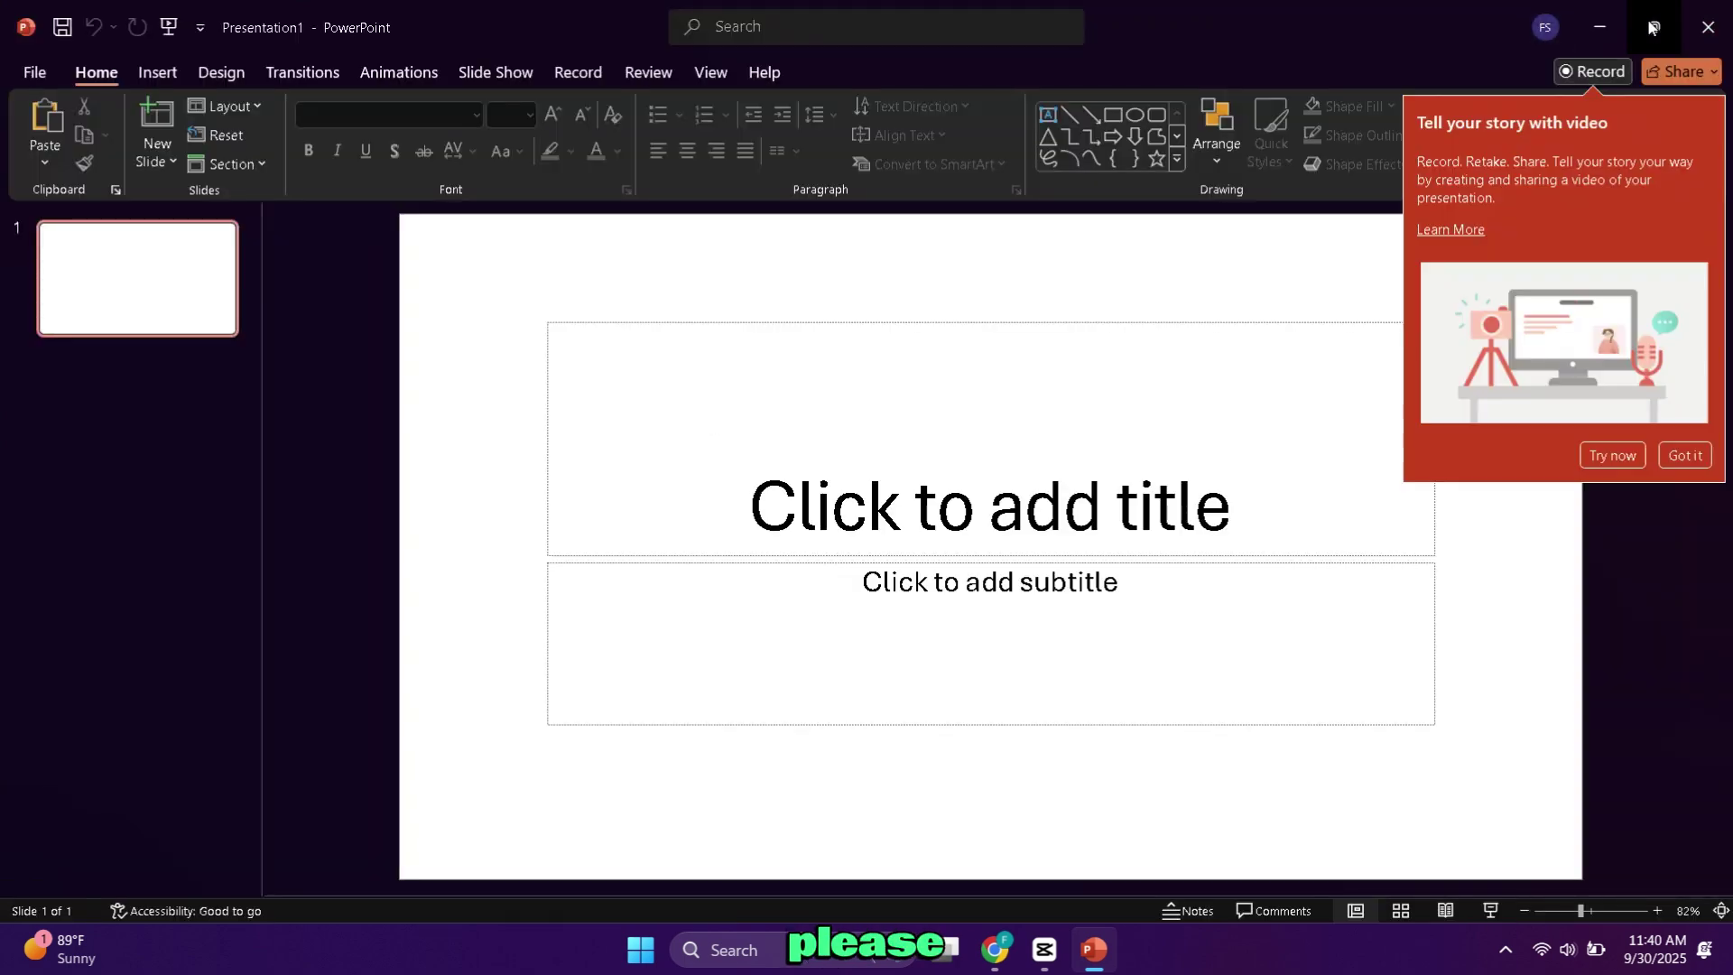
pyautogui.doubleClick(1025, 28)
pyautogui.click(949, 514)
pyautogui.write('Subscri')
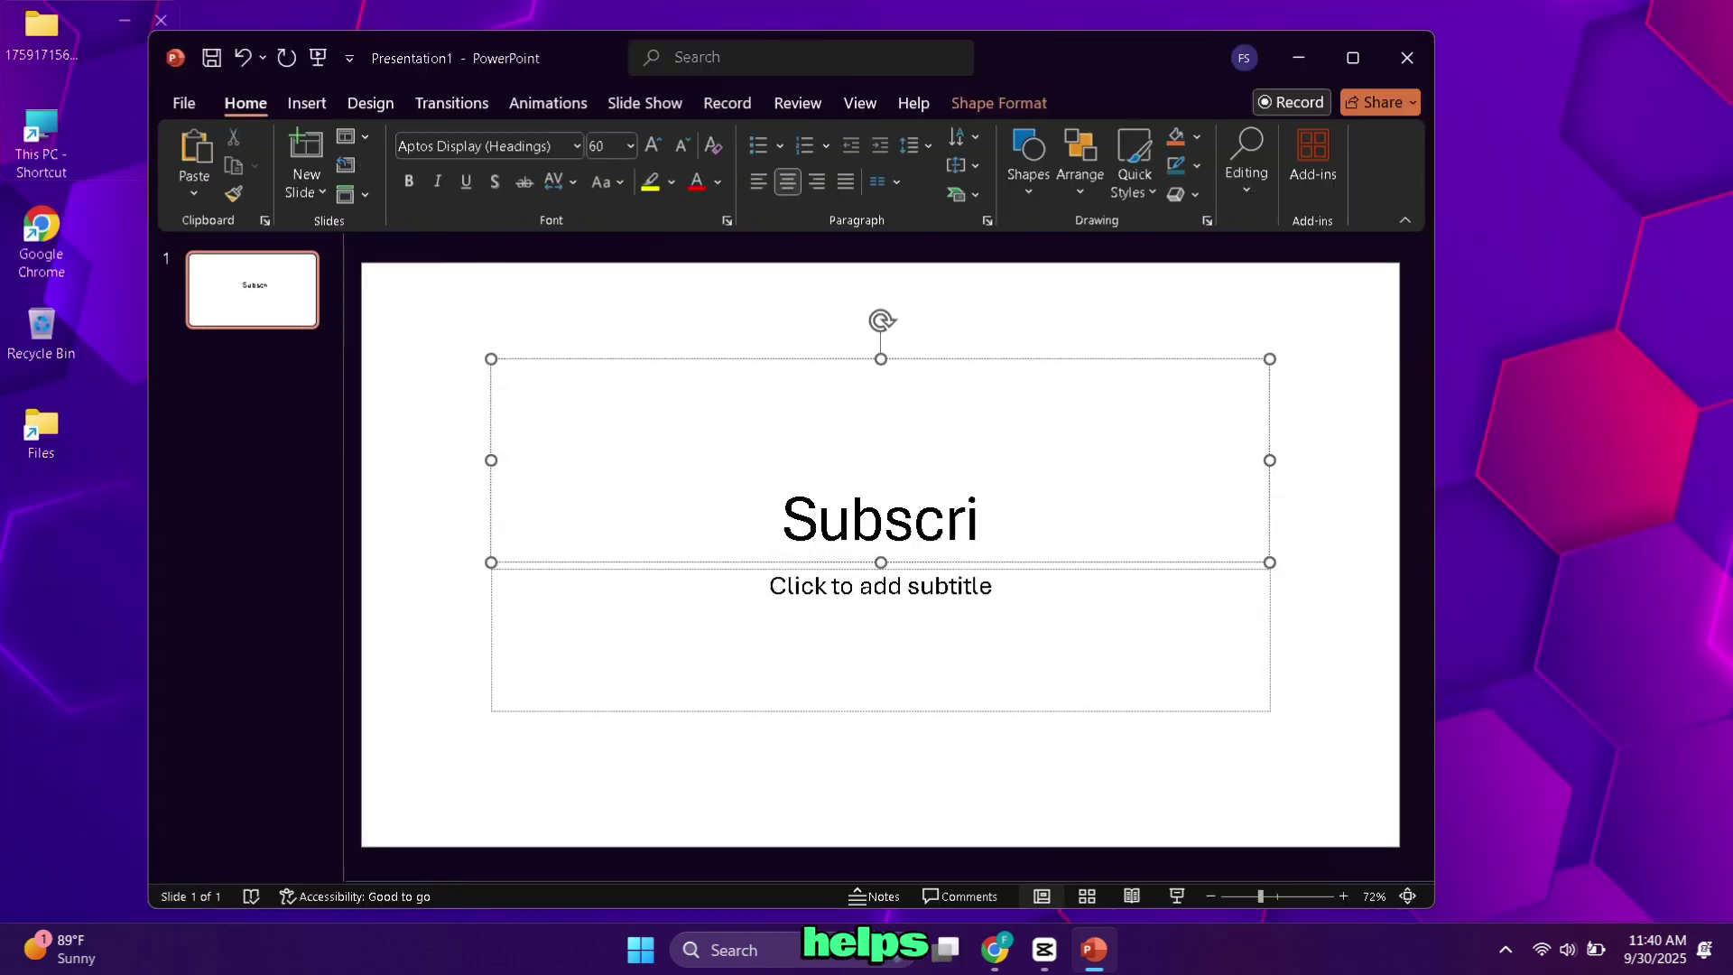
pyautogui.write('be')
pyautogui.click(1409, 57)
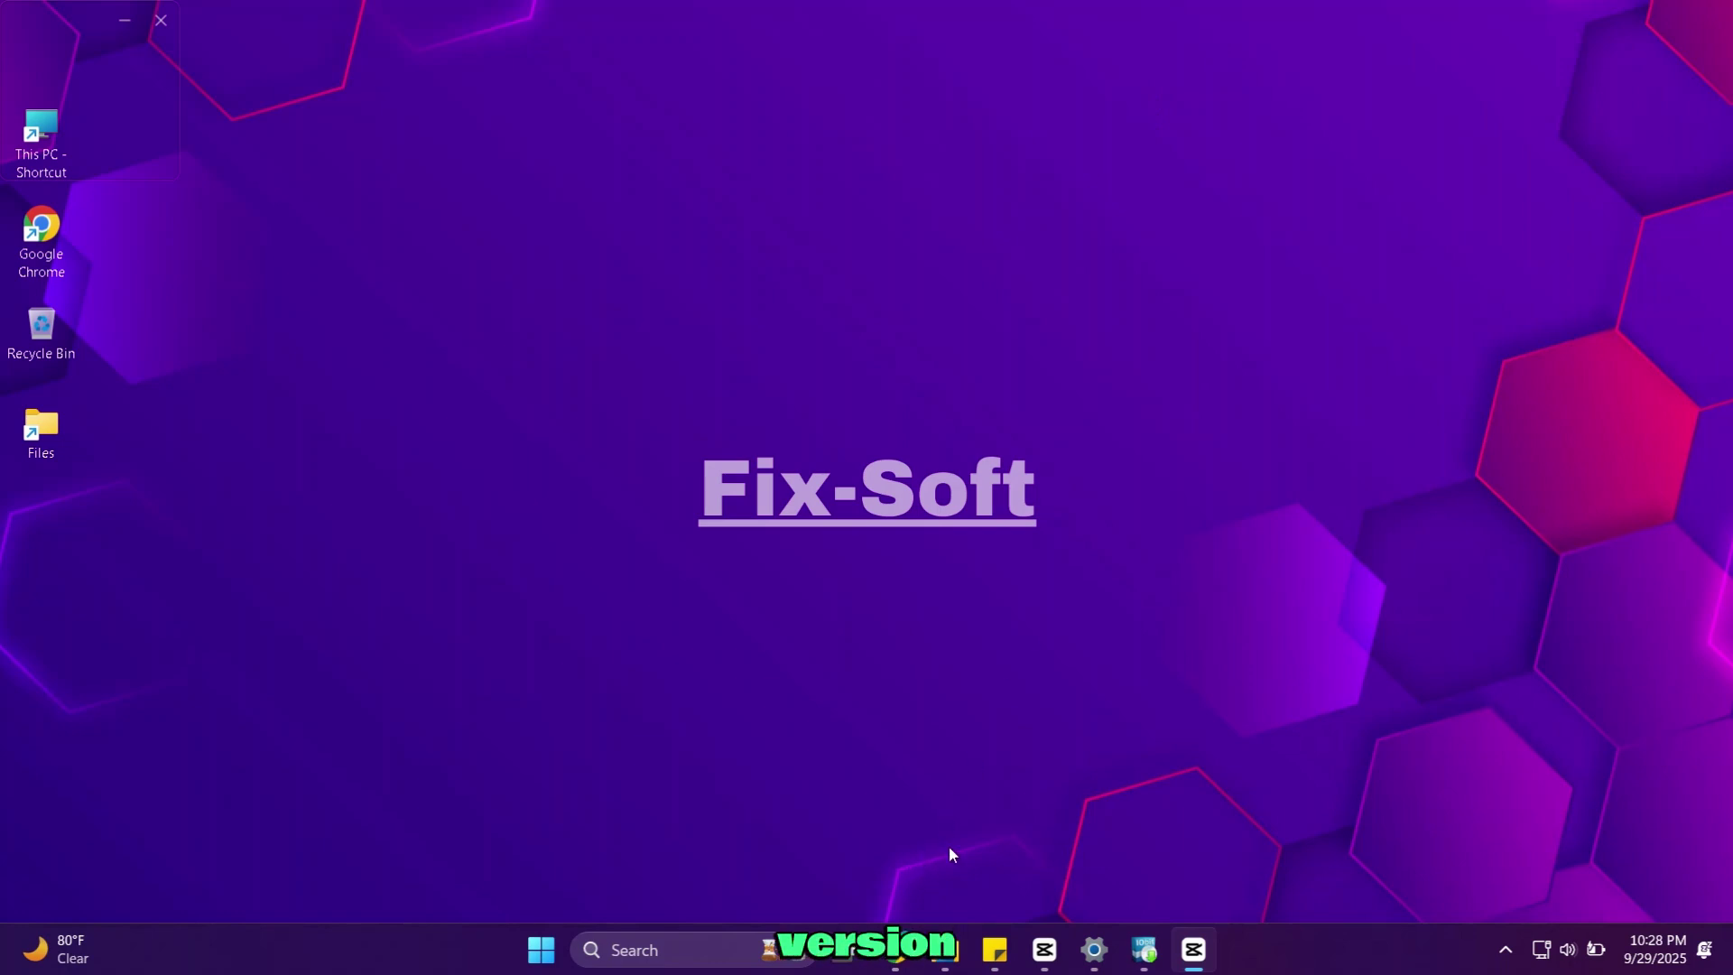
# Check the installed apps list in Windows Settings, viewing and dismissing the 7-Zip options.
pyautogui.click(542, 949)
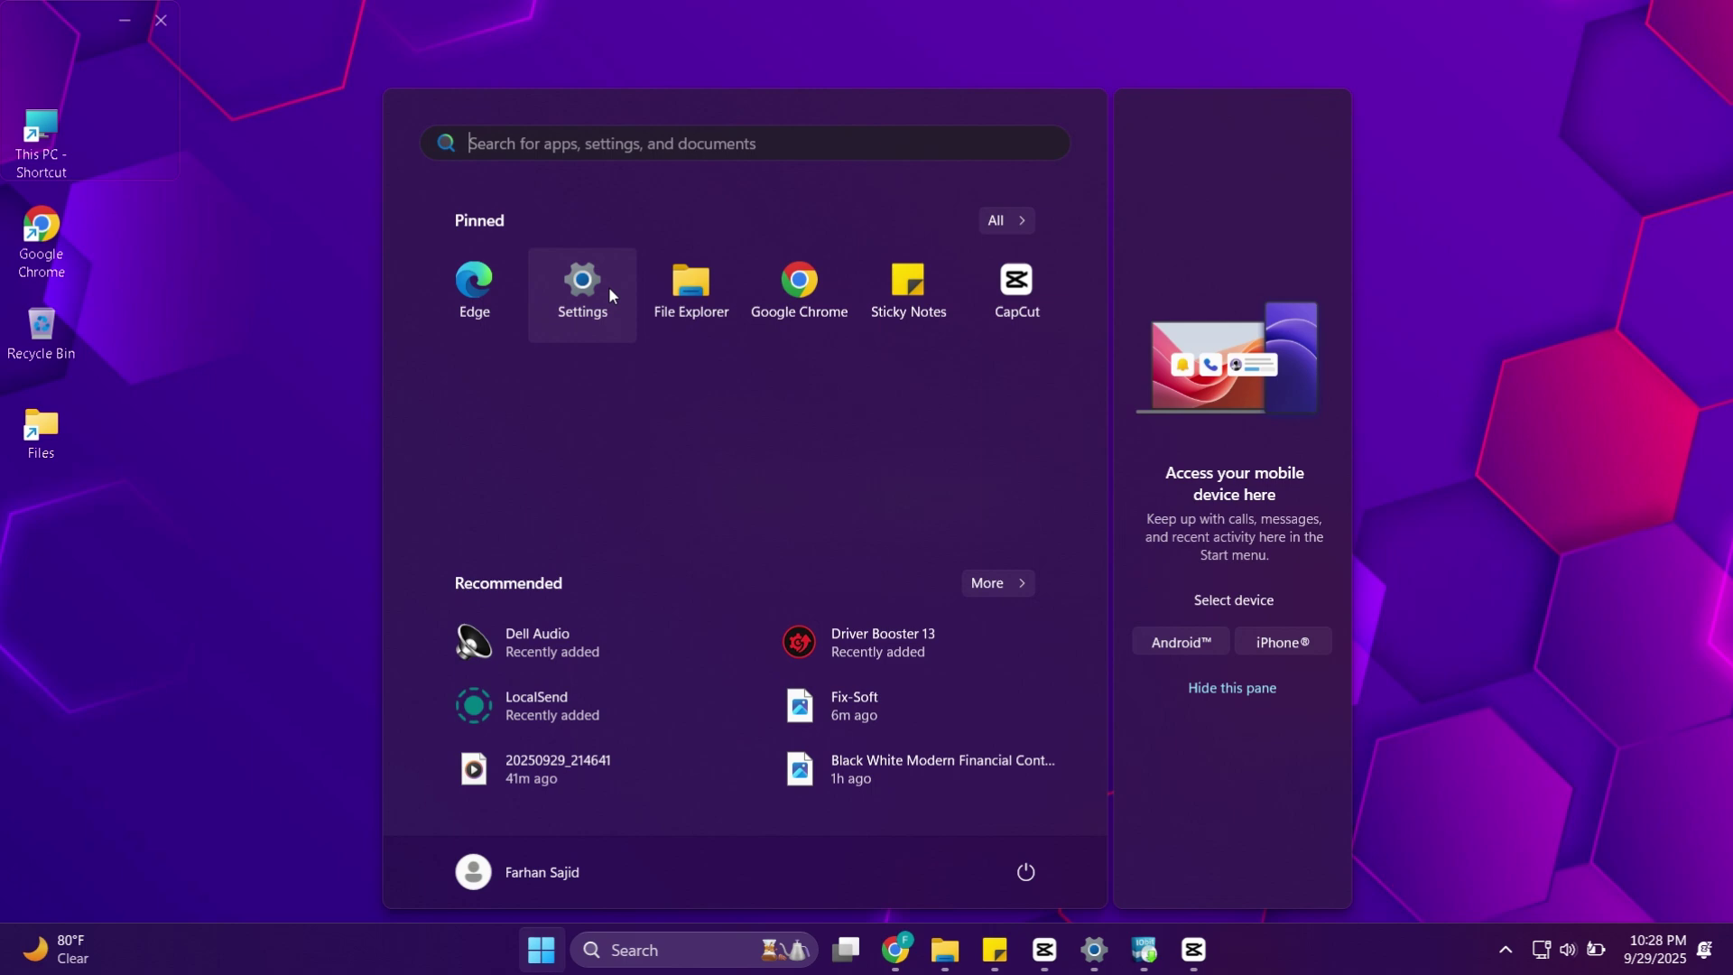
pyautogui.click(584, 282)
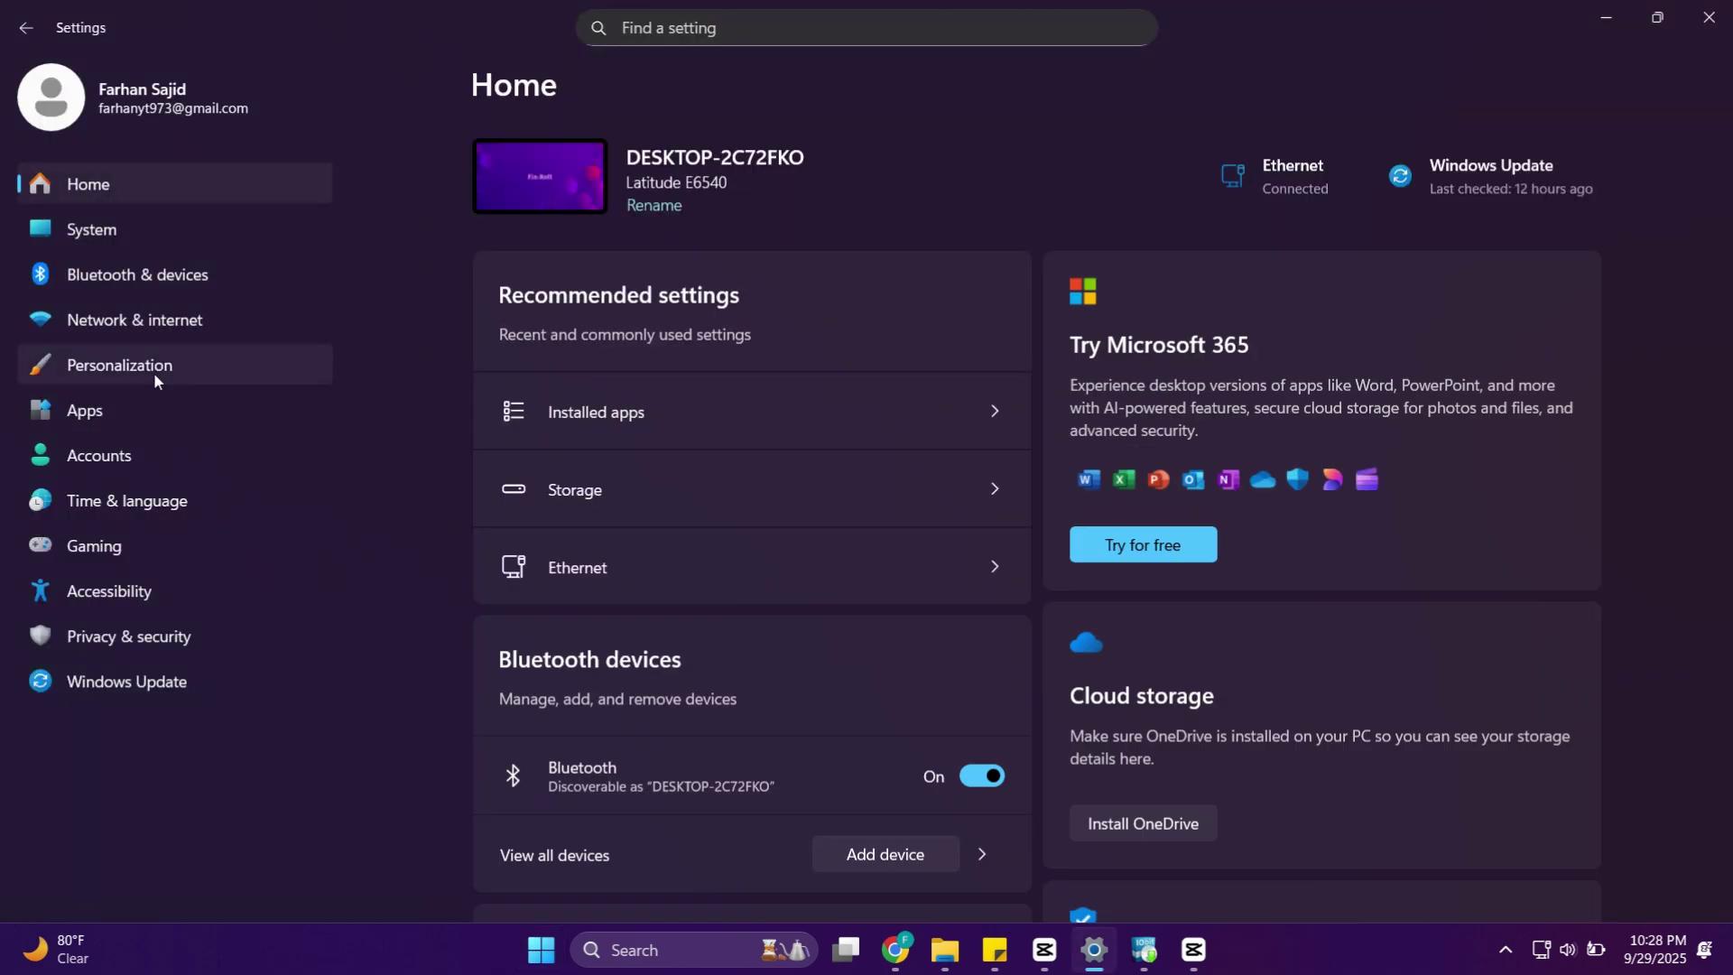
pyautogui.click(117, 408)
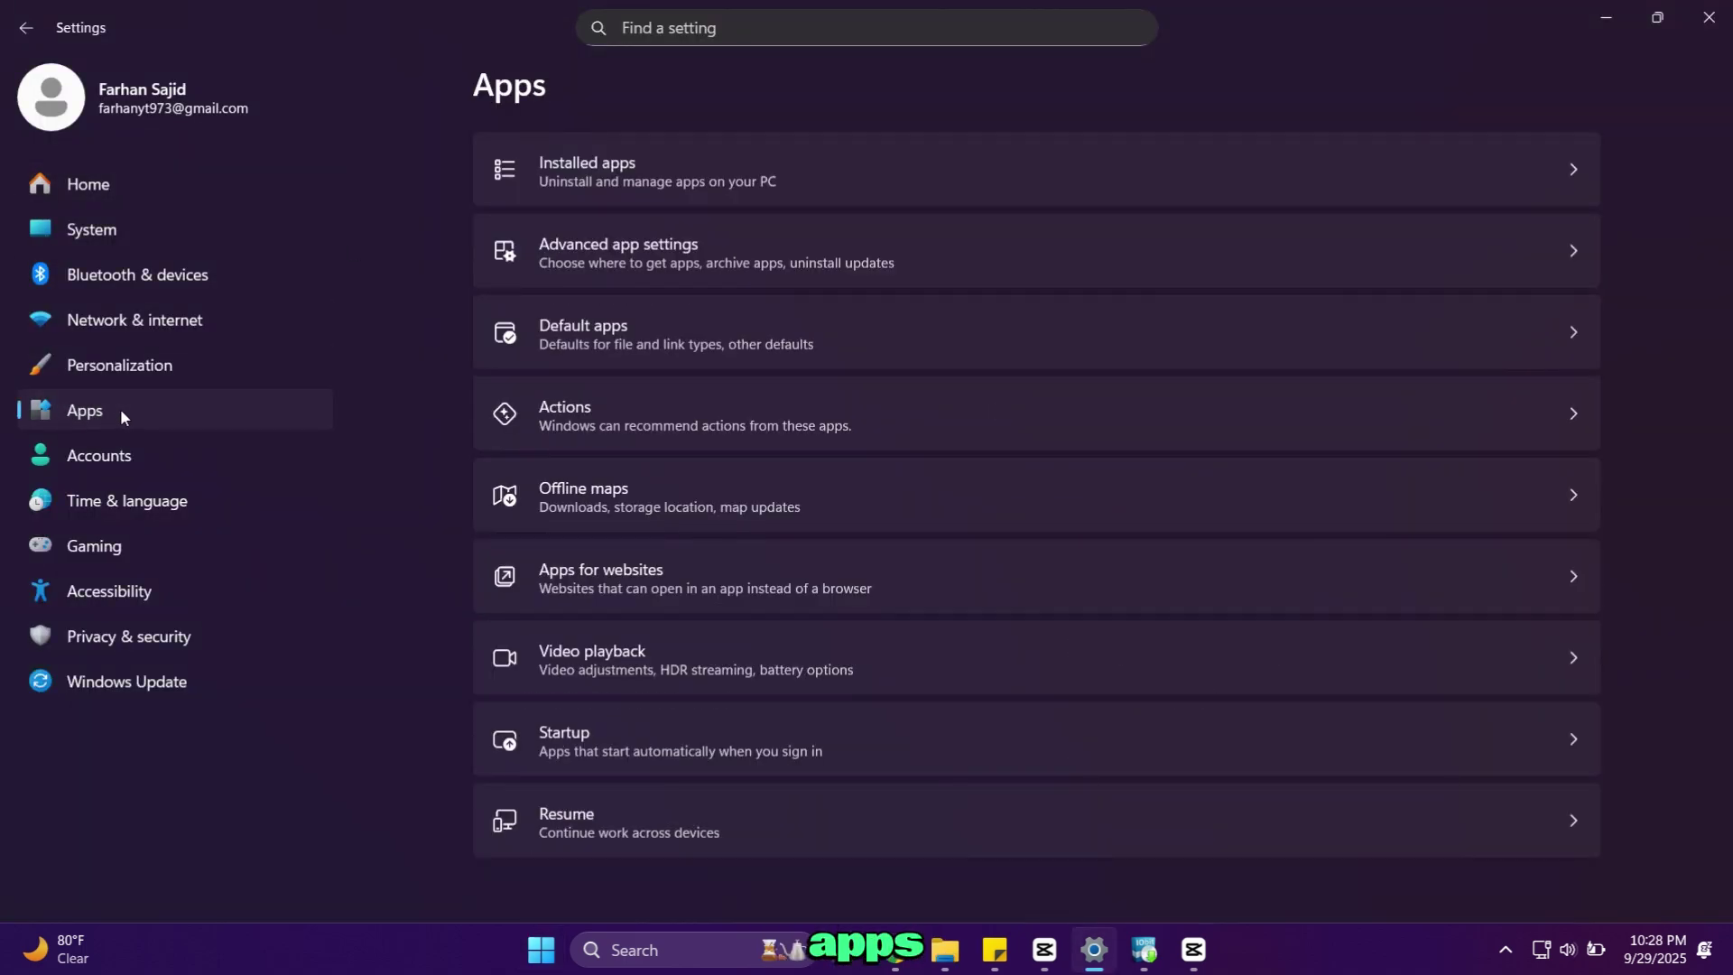
pyautogui.click(602, 189)
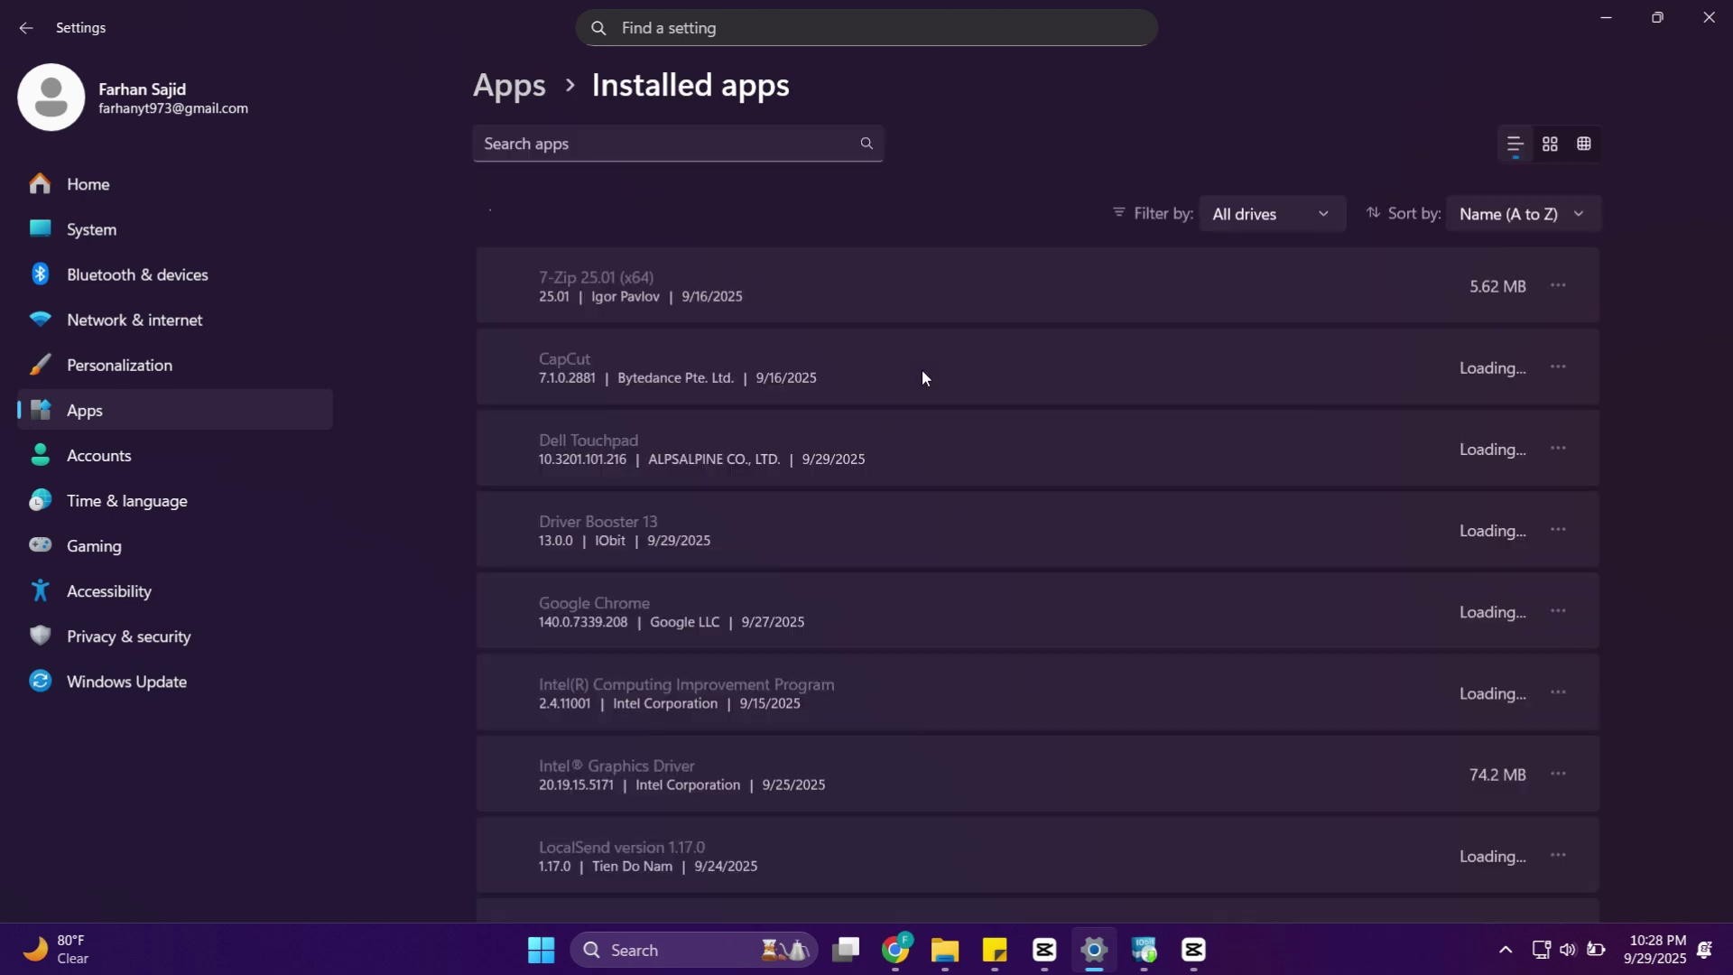
pyautogui.click(1557, 285)
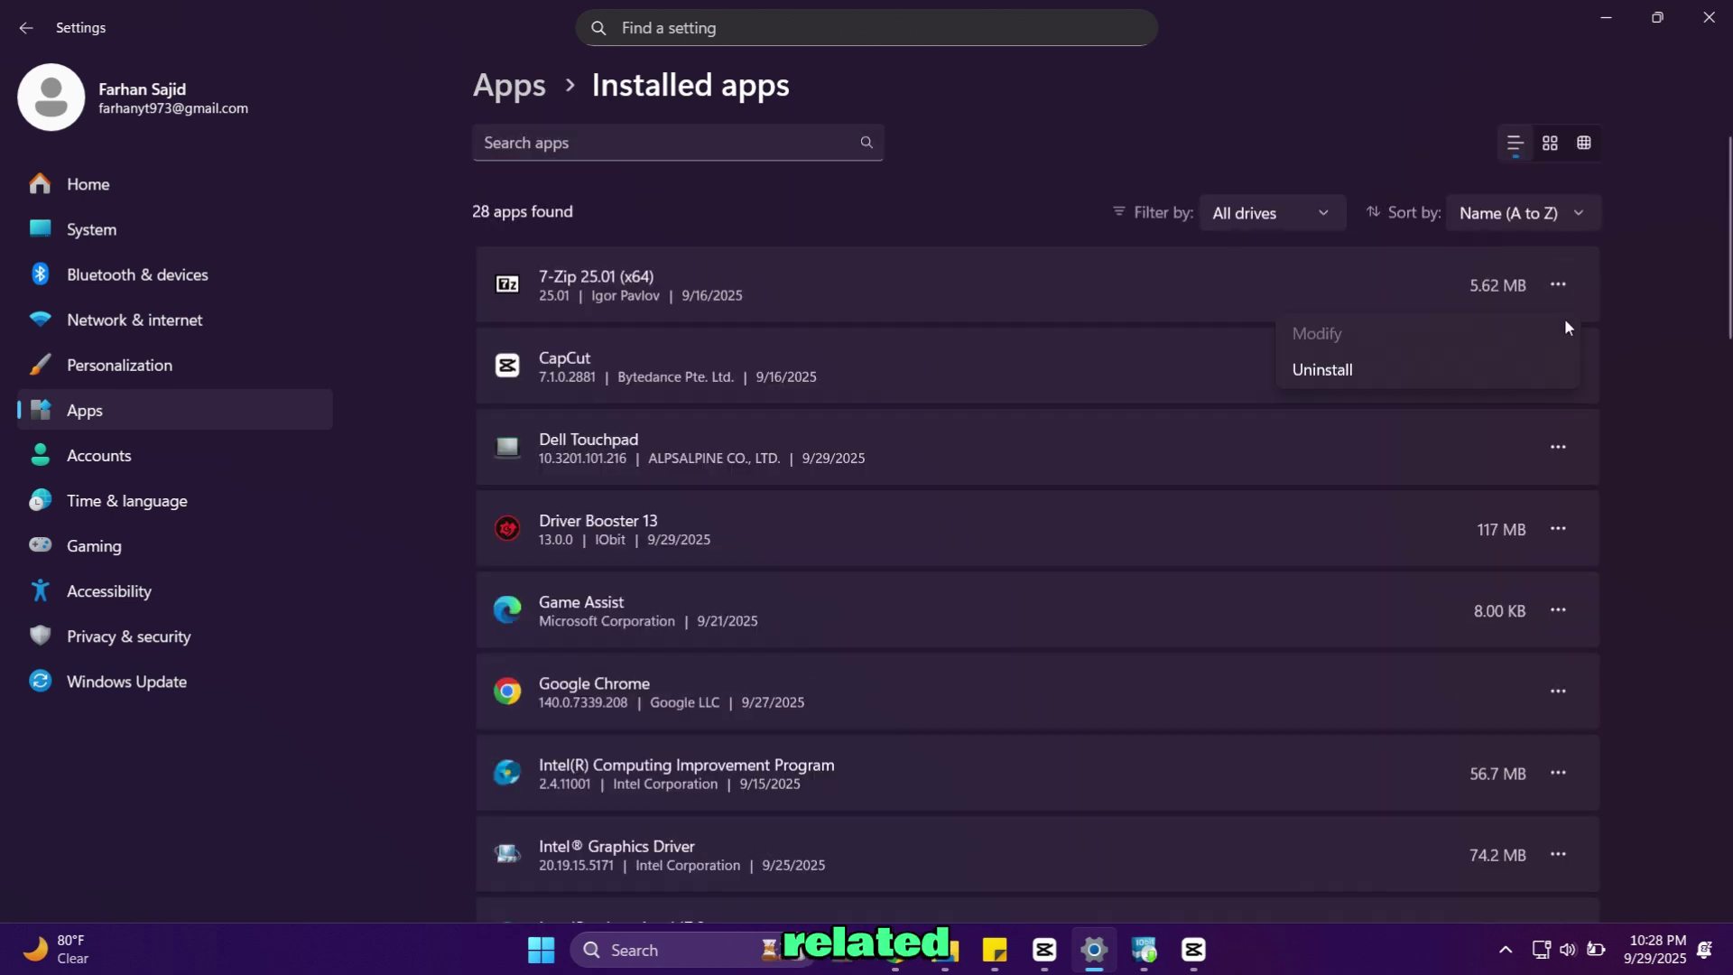
pyautogui.click(1699, 223)
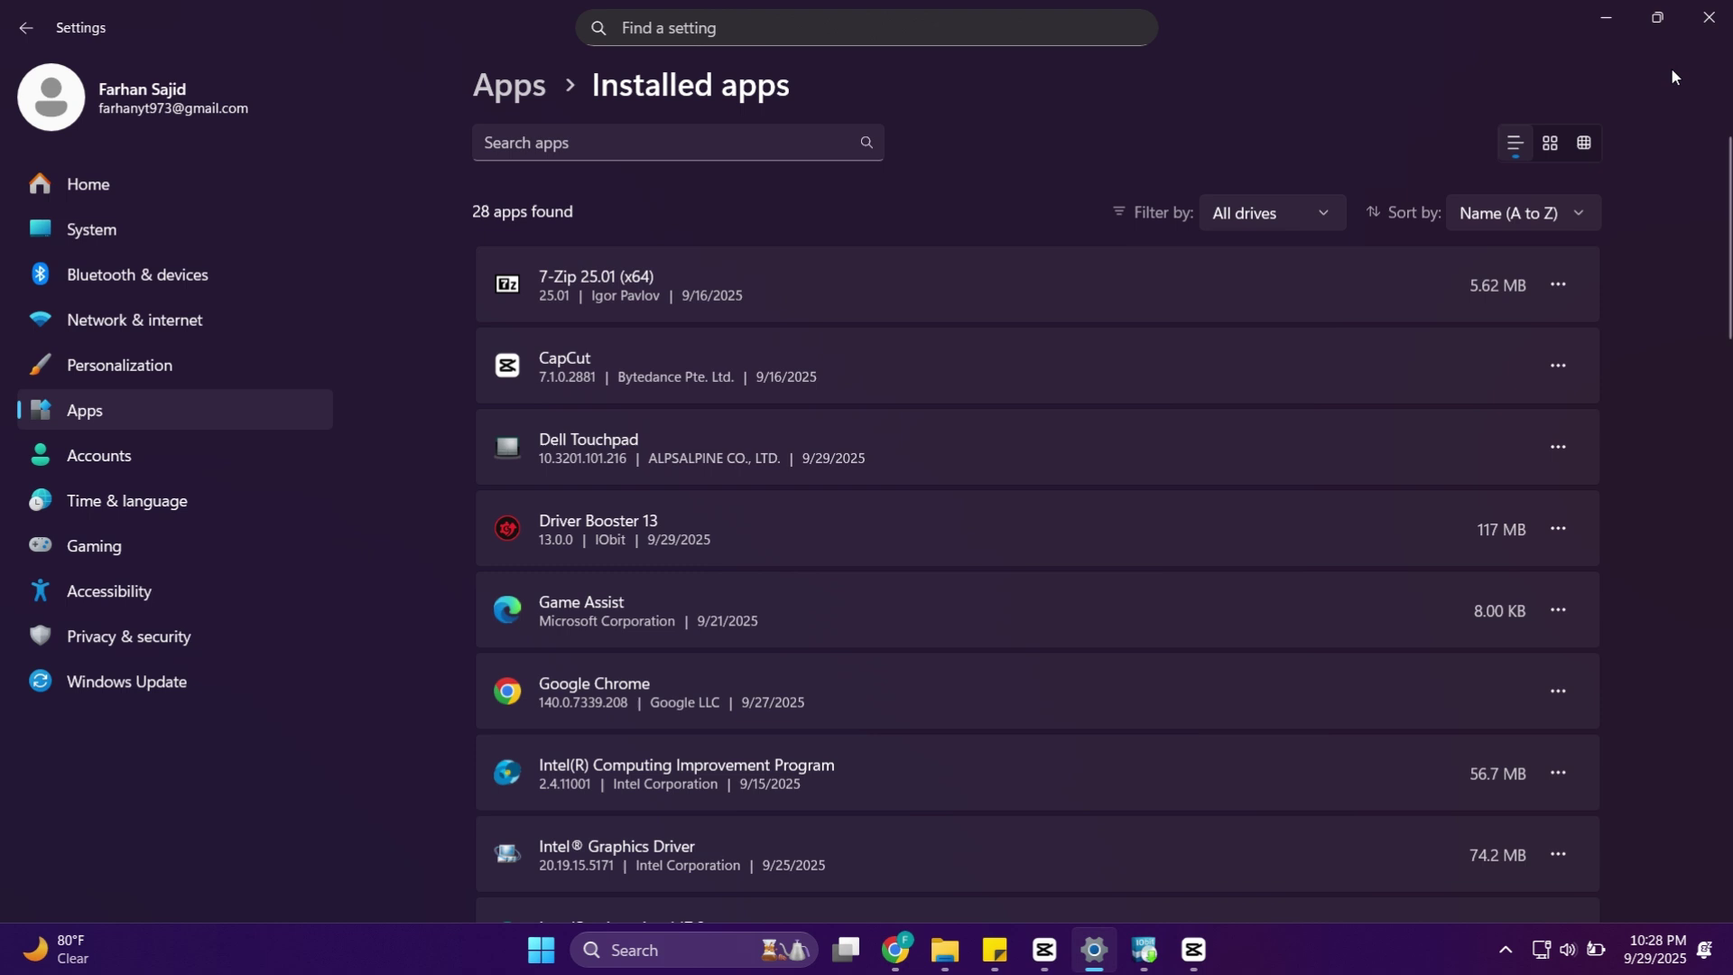
# Search Google in Chrome for 'office customization tool'.
pyautogui.click(1604, 17)
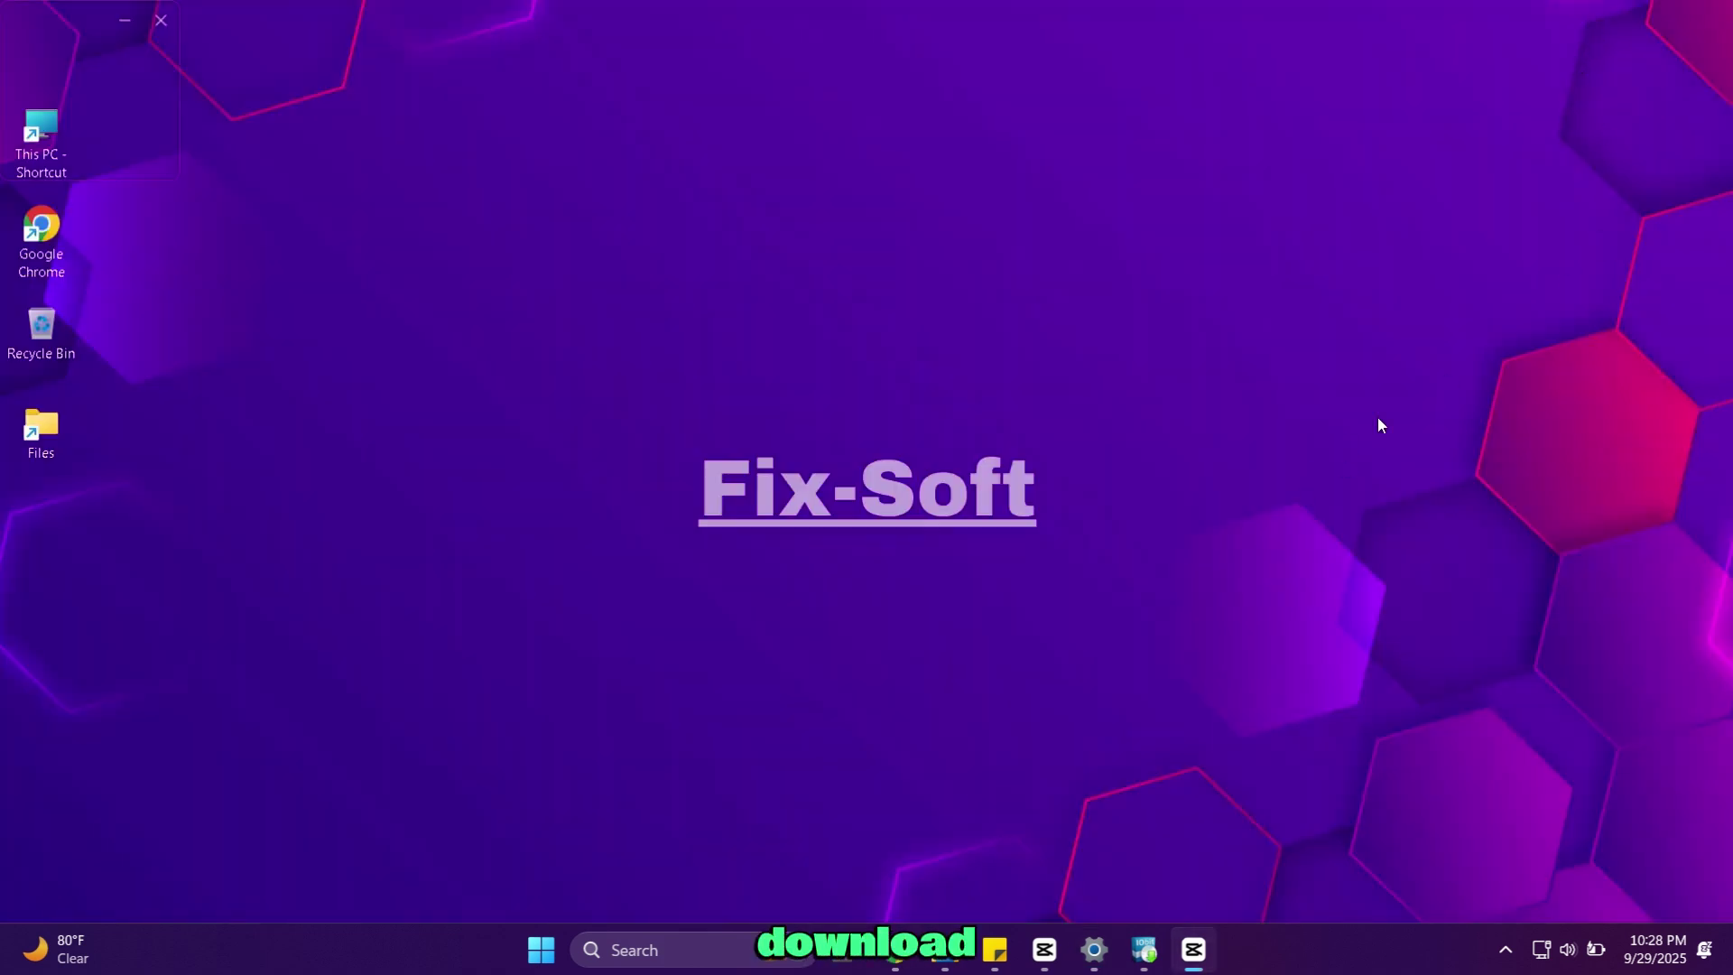
pyautogui.click(897, 950)
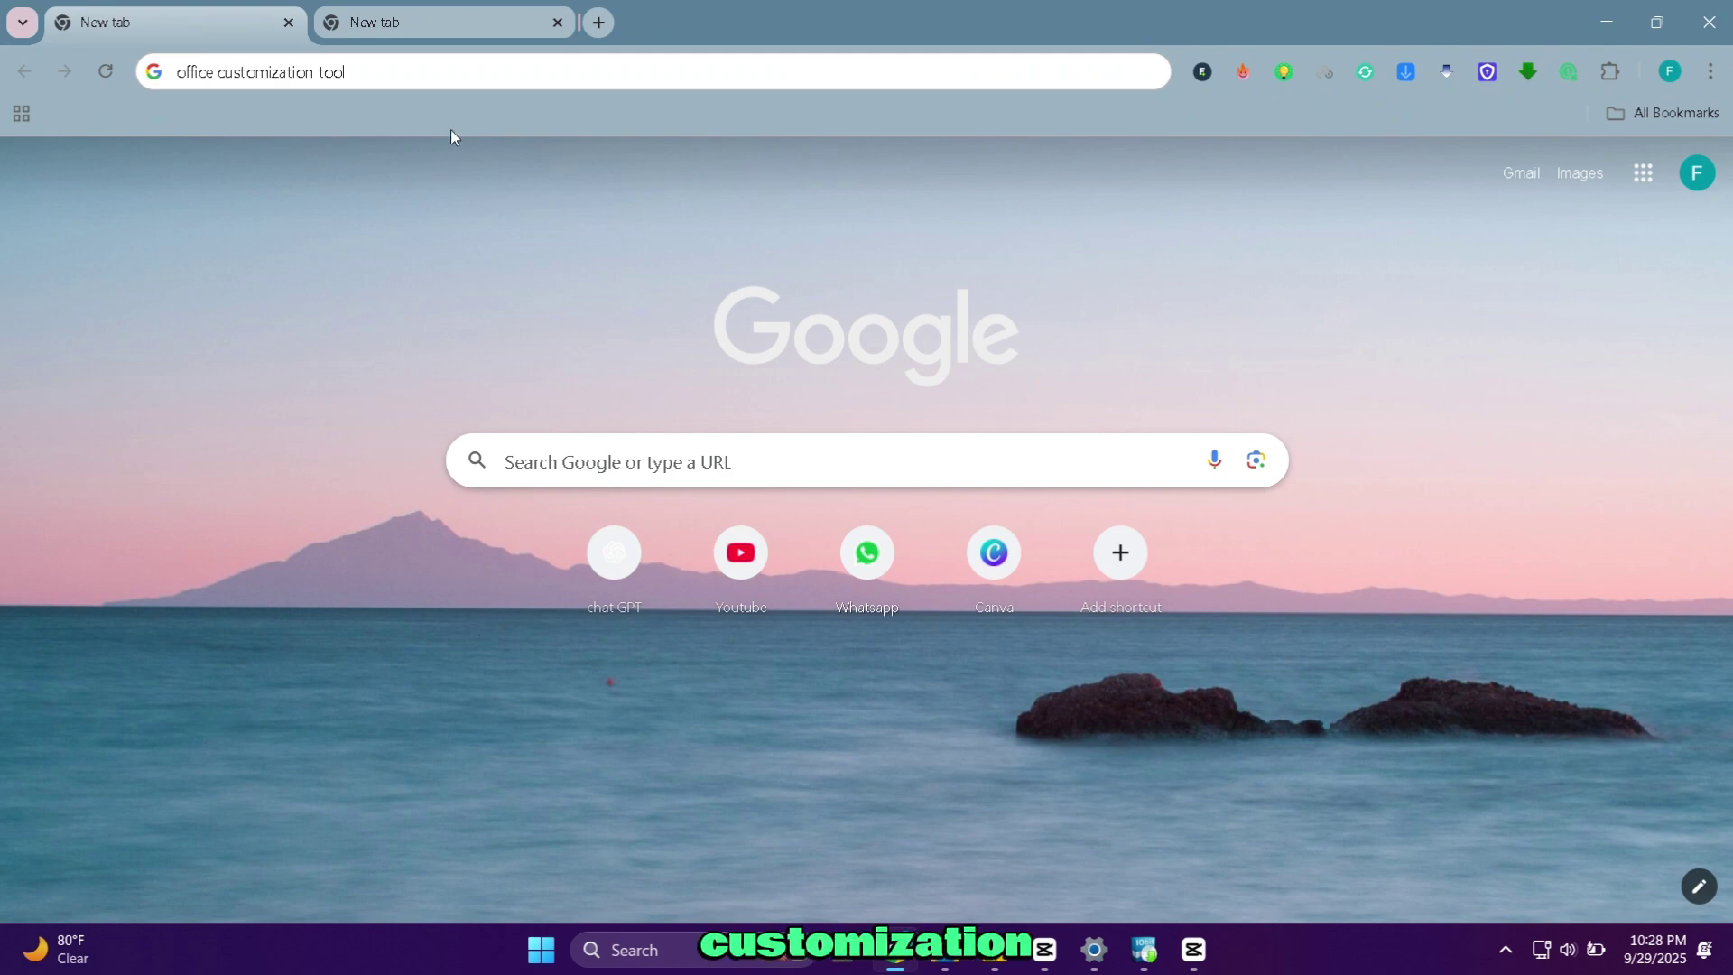
pyautogui.click(460, 72)
pyautogui.click(334, 72)
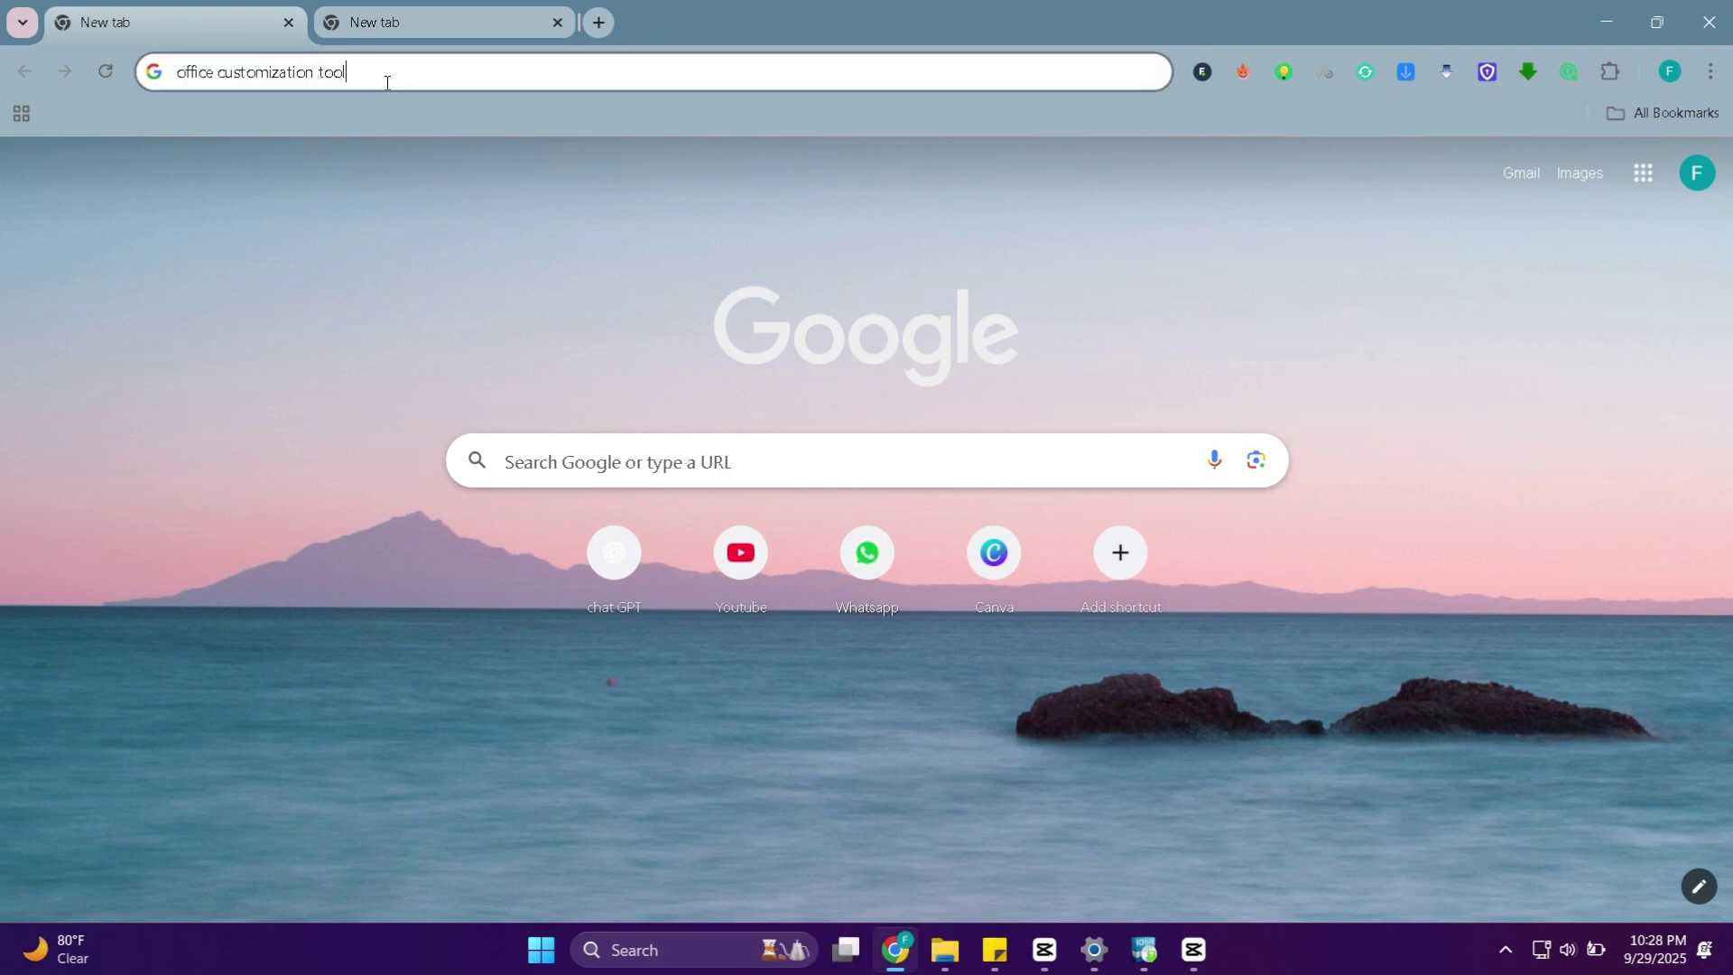
pyautogui.press('Return')
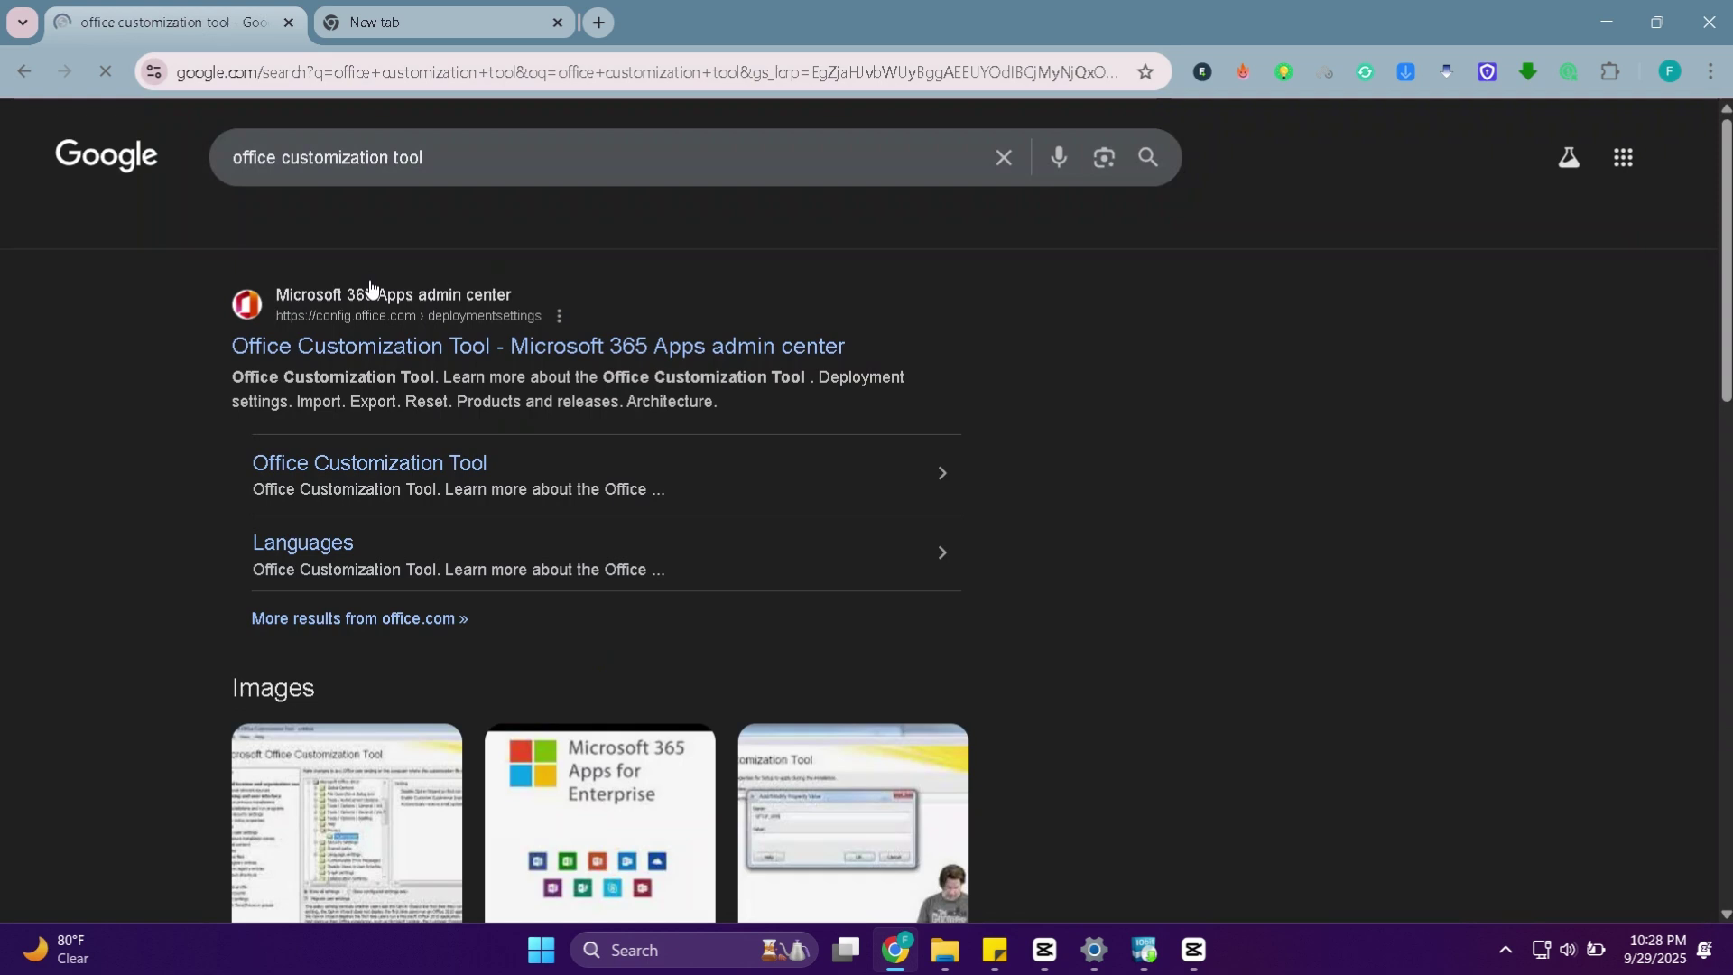
# Open the Office Customization Tool page and pick Office LTSC Standard 2024 - Volume License.
pyautogui.click(426, 352)
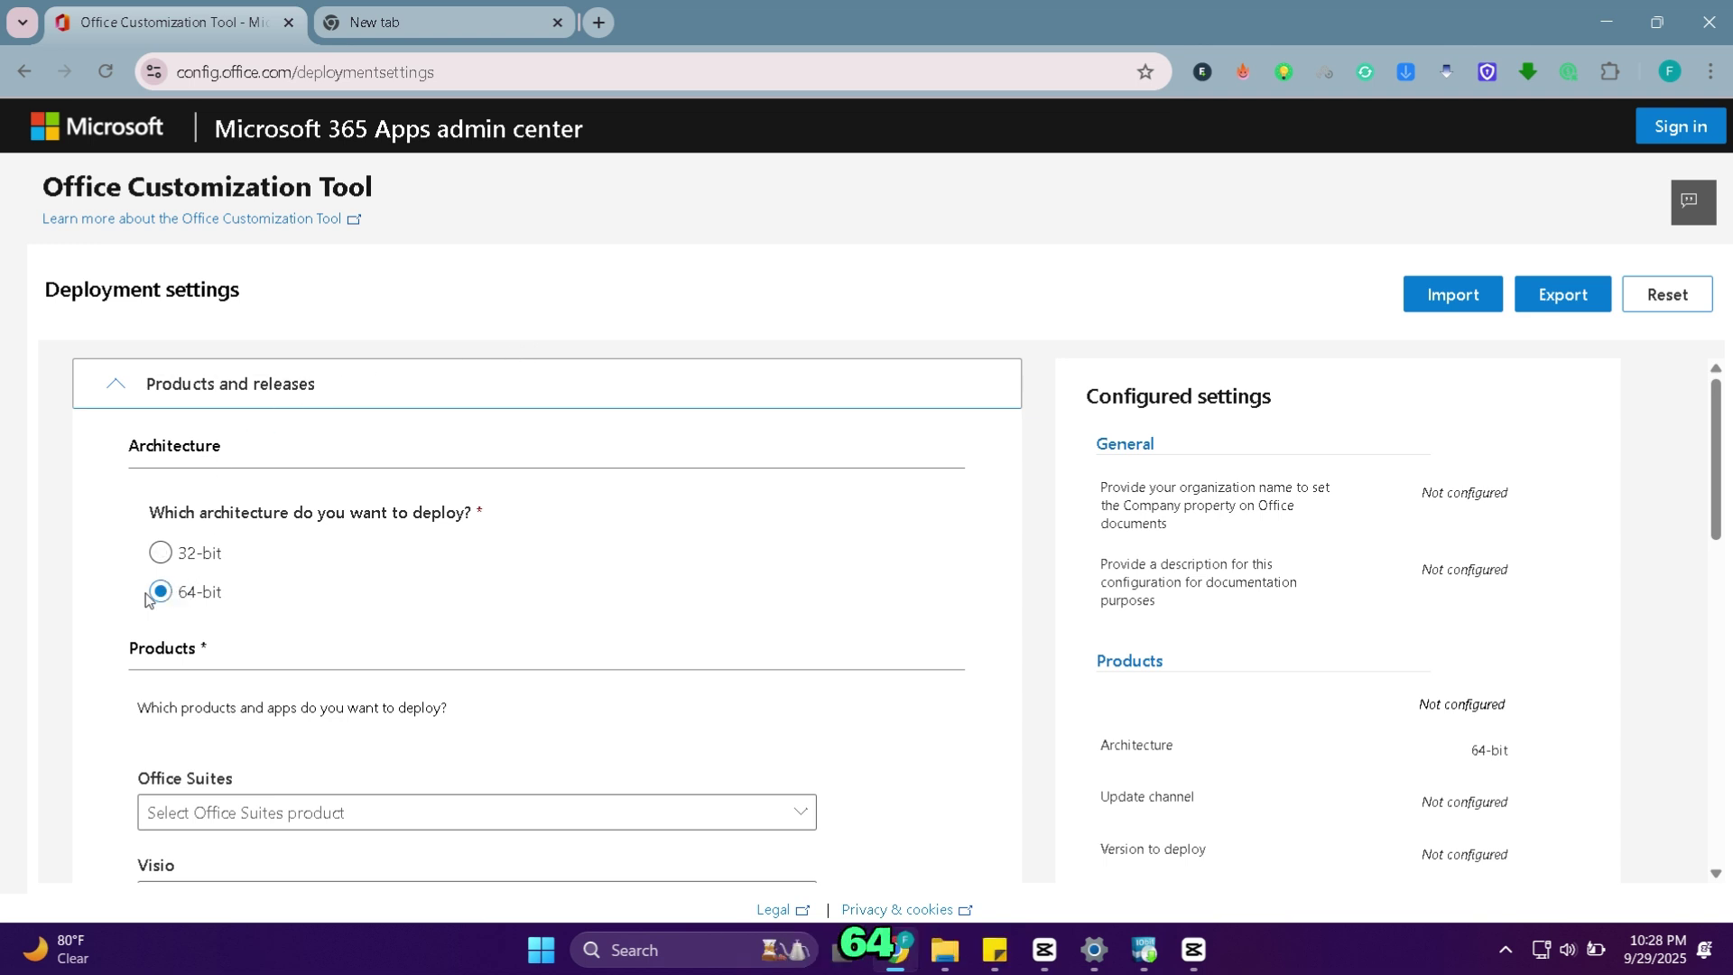
pyautogui.scroll(-2, 503, 486)
pyautogui.scroll(-1, 503, 485)
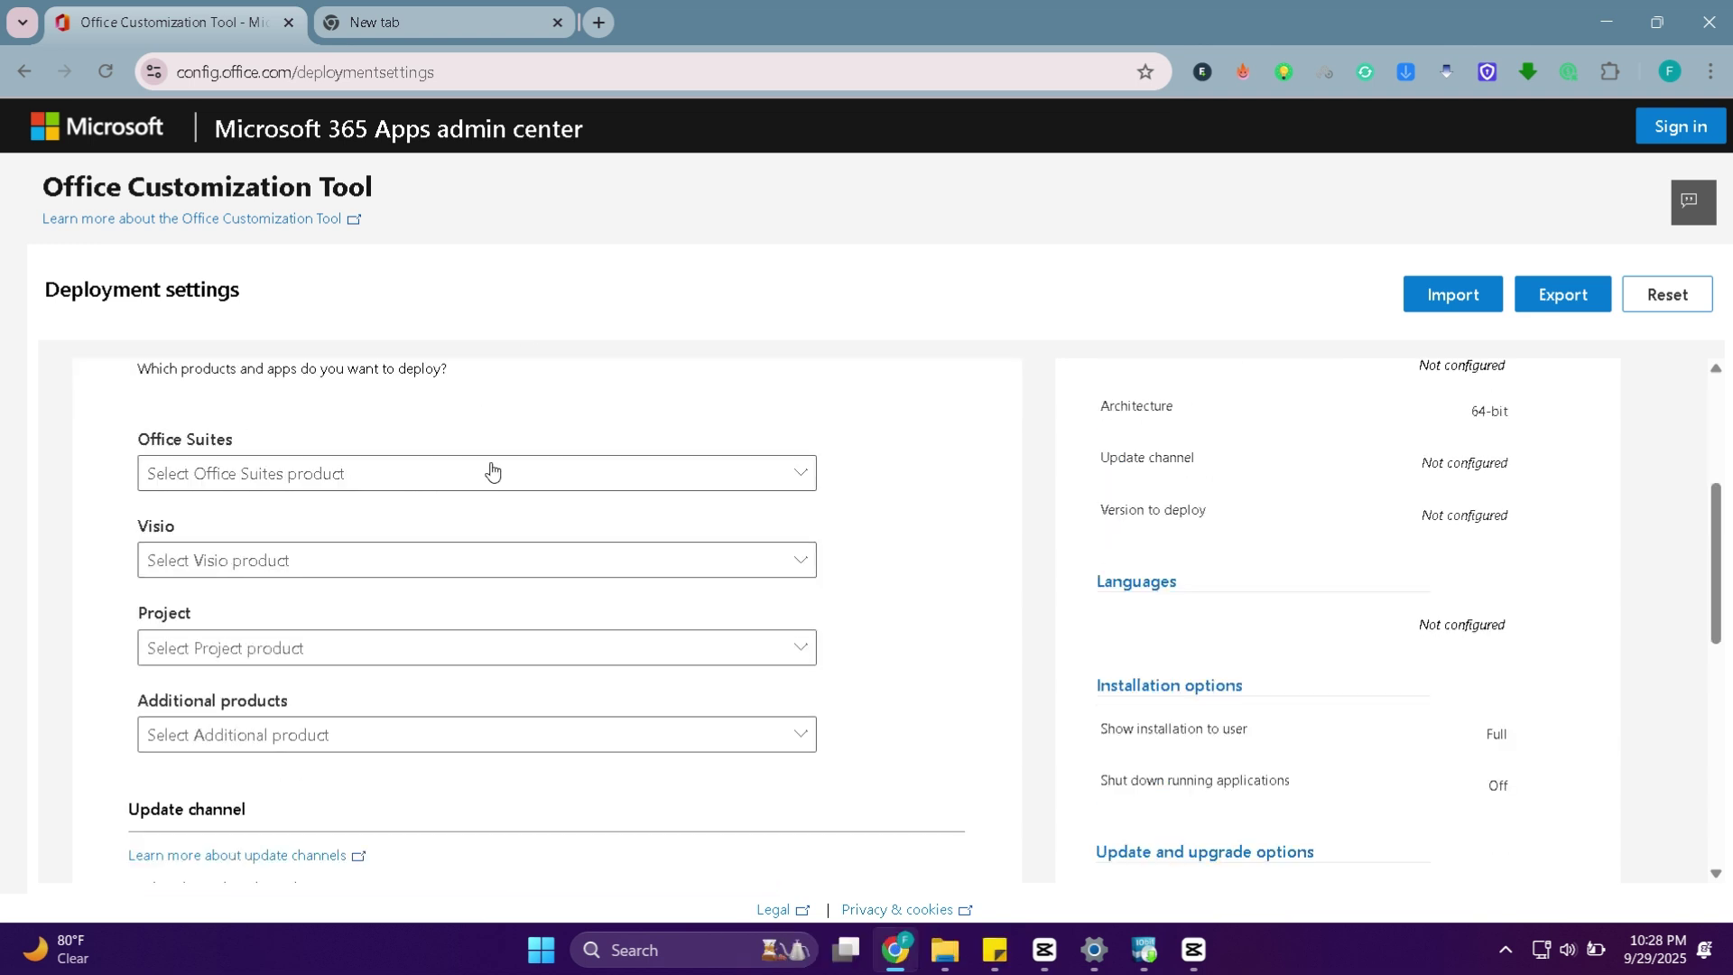
pyautogui.click(271, 472)
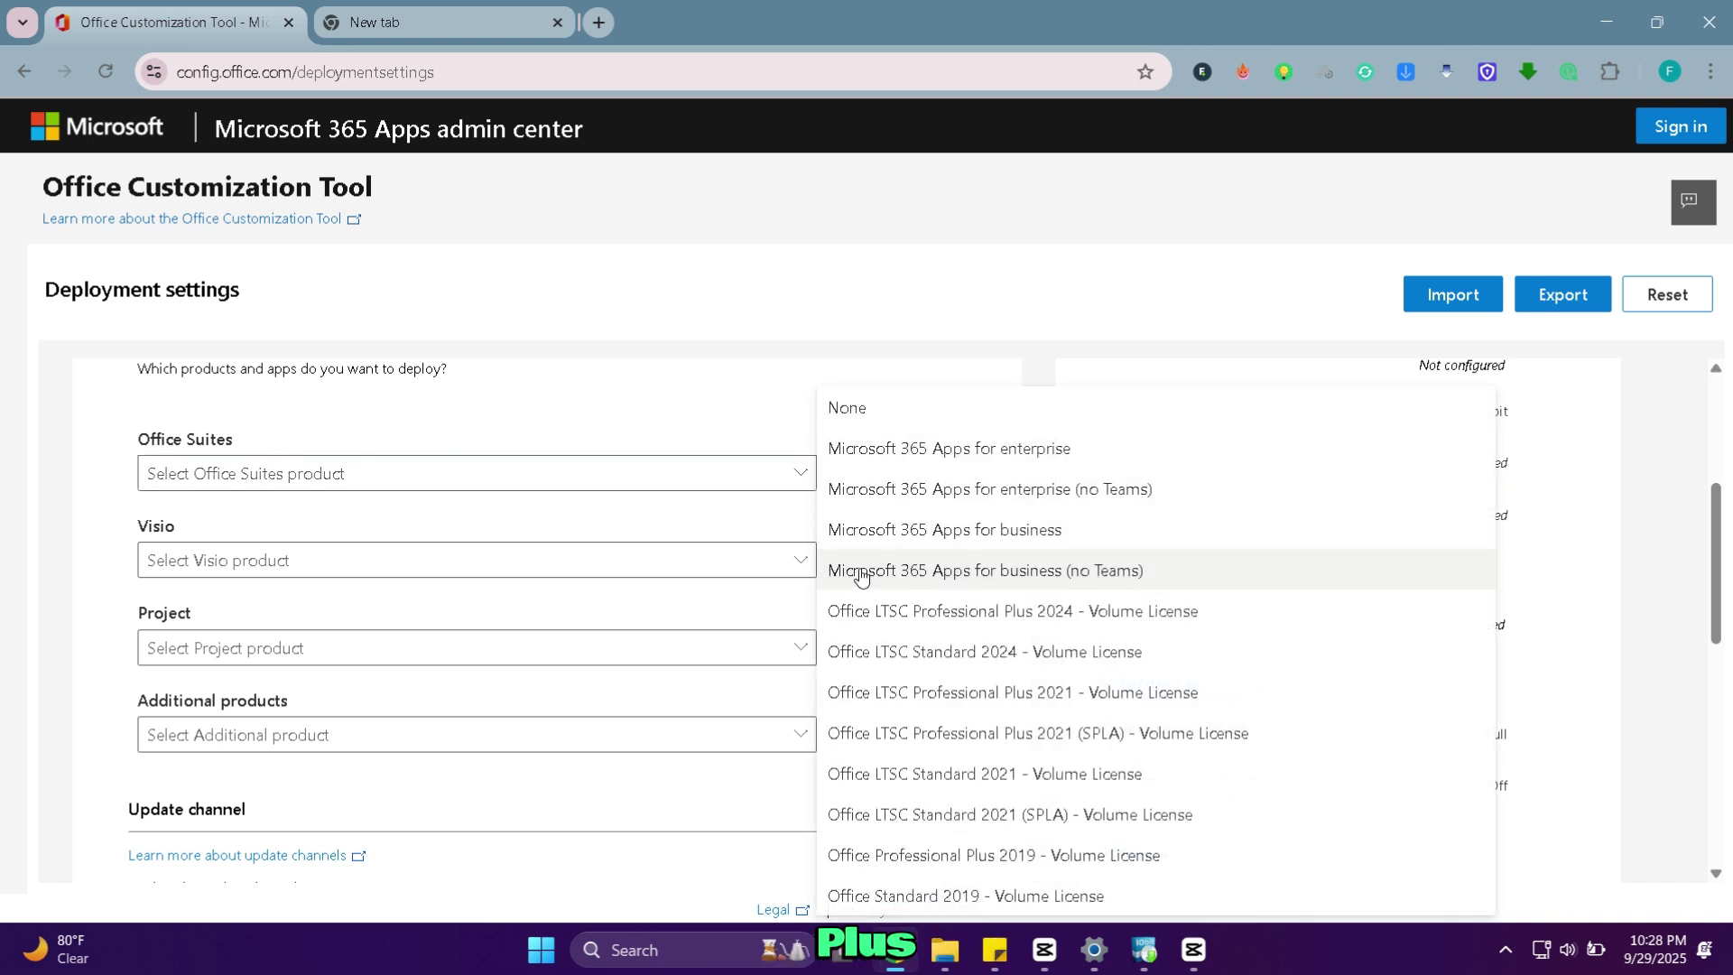
pyautogui.click(1060, 651)
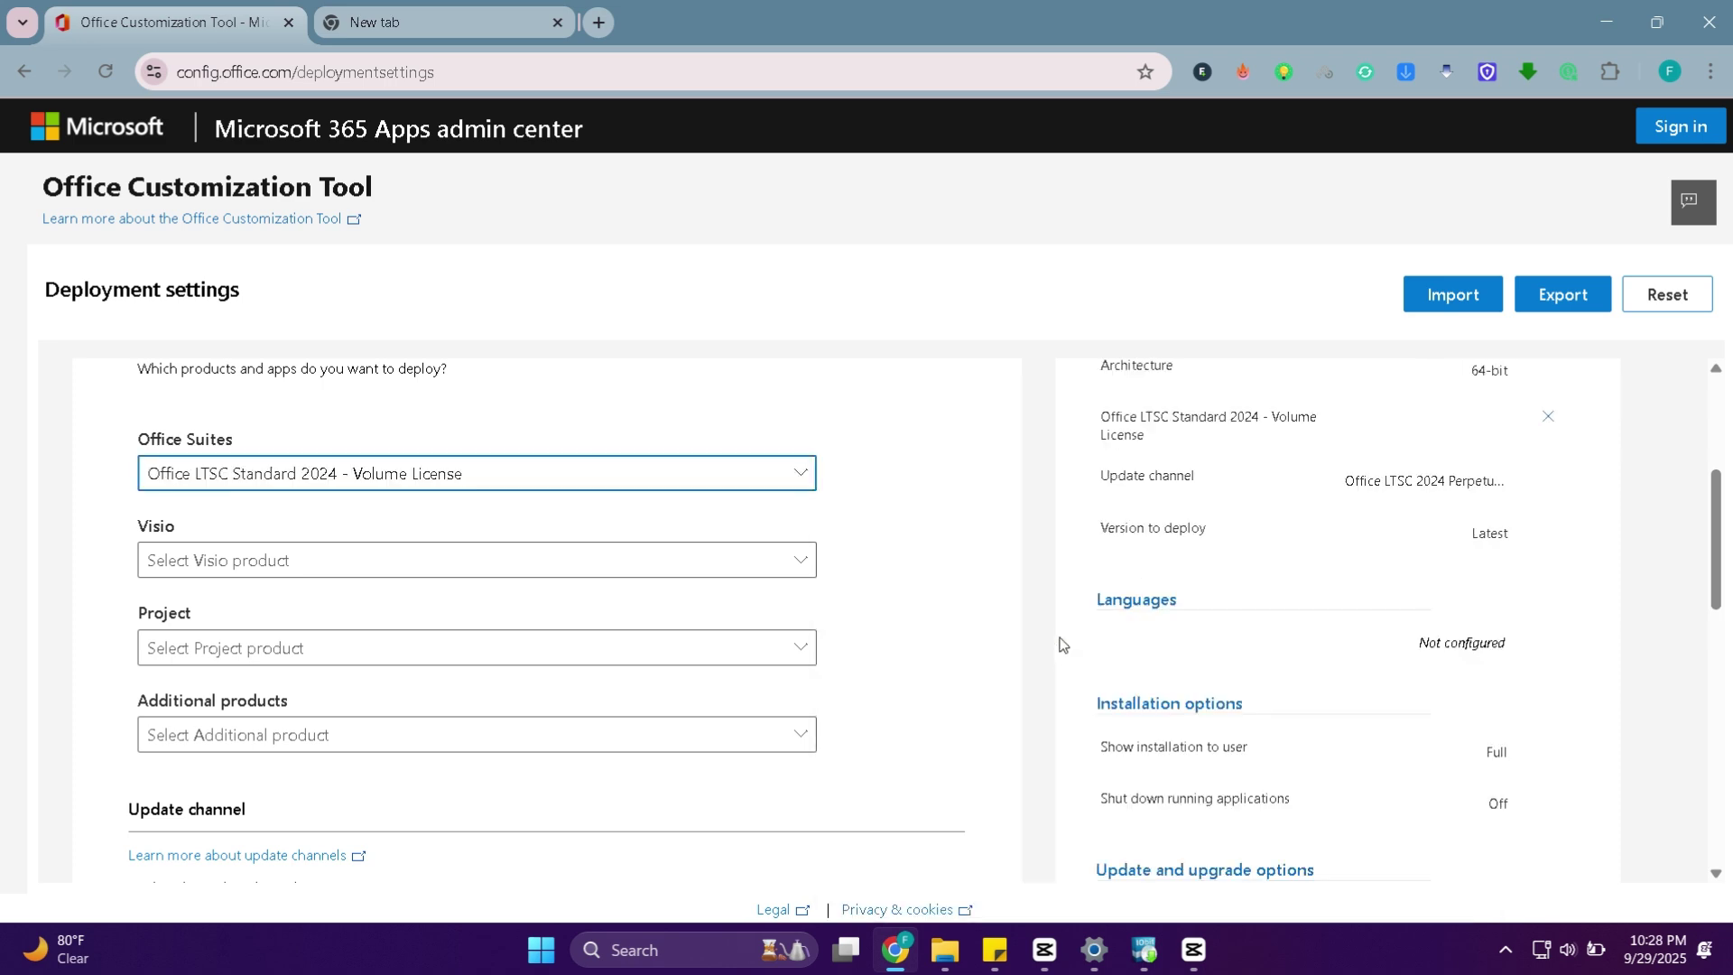
pyautogui.scroll(-3, 907, 643)
pyautogui.scroll(-2, 893, 648)
pyautogui.scroll(-4, 326, 634)
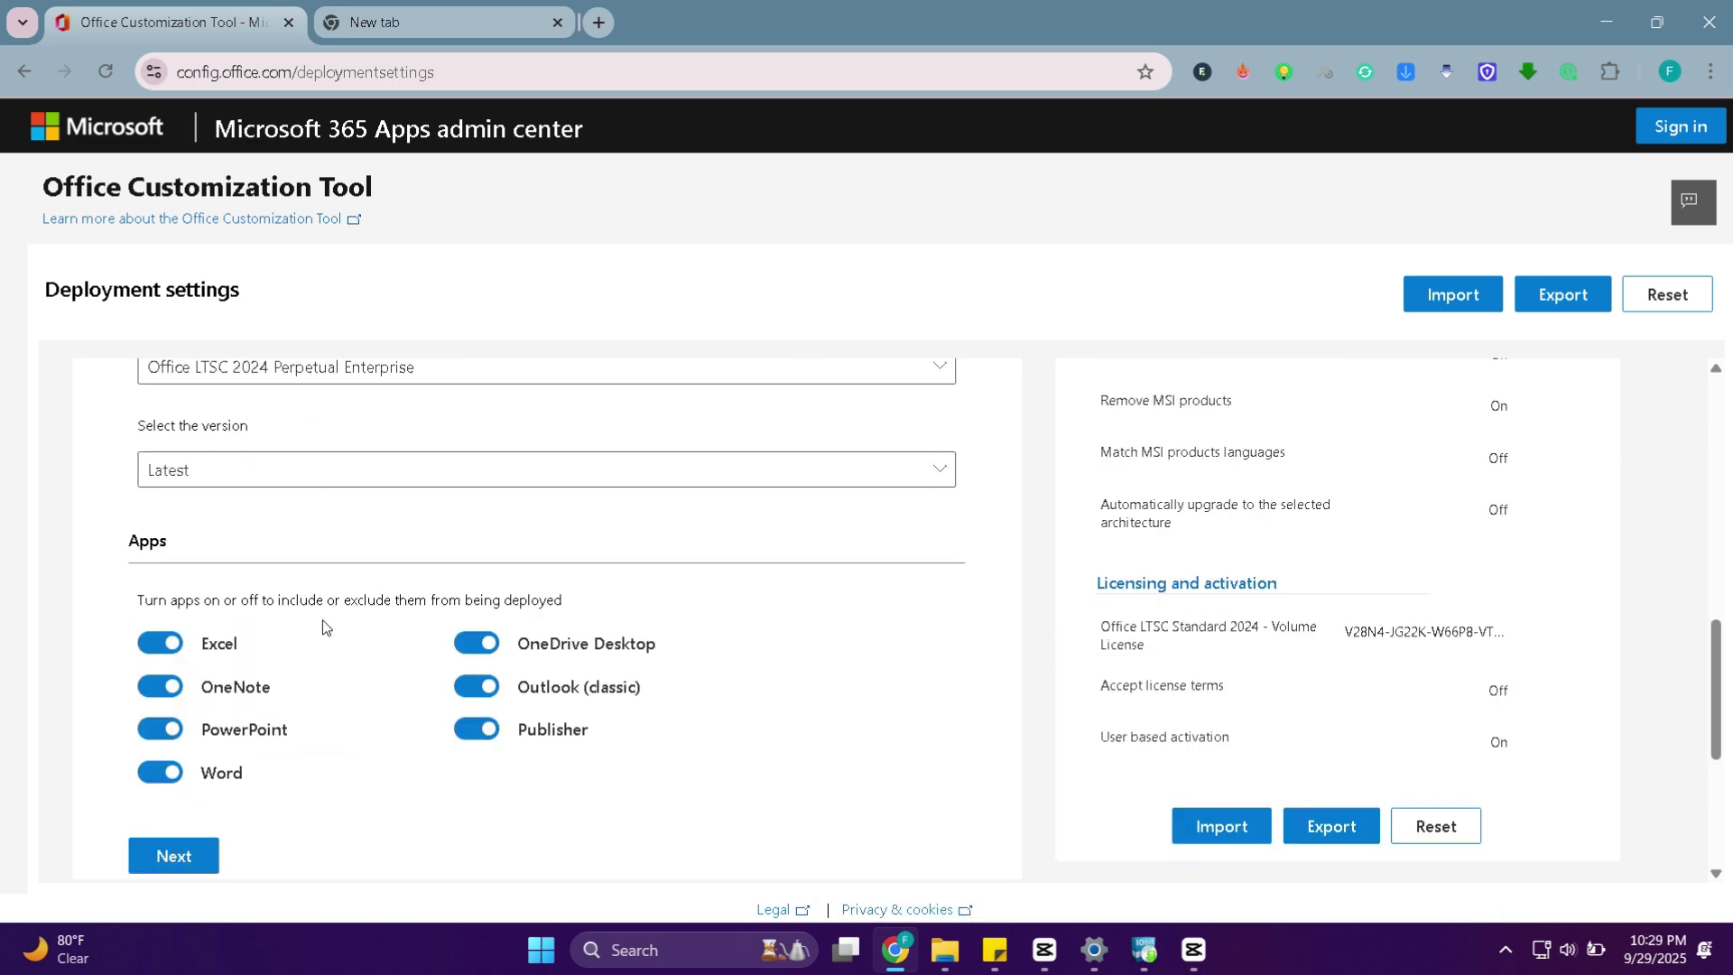
pyautogui.scroll(-4, 320, 634)
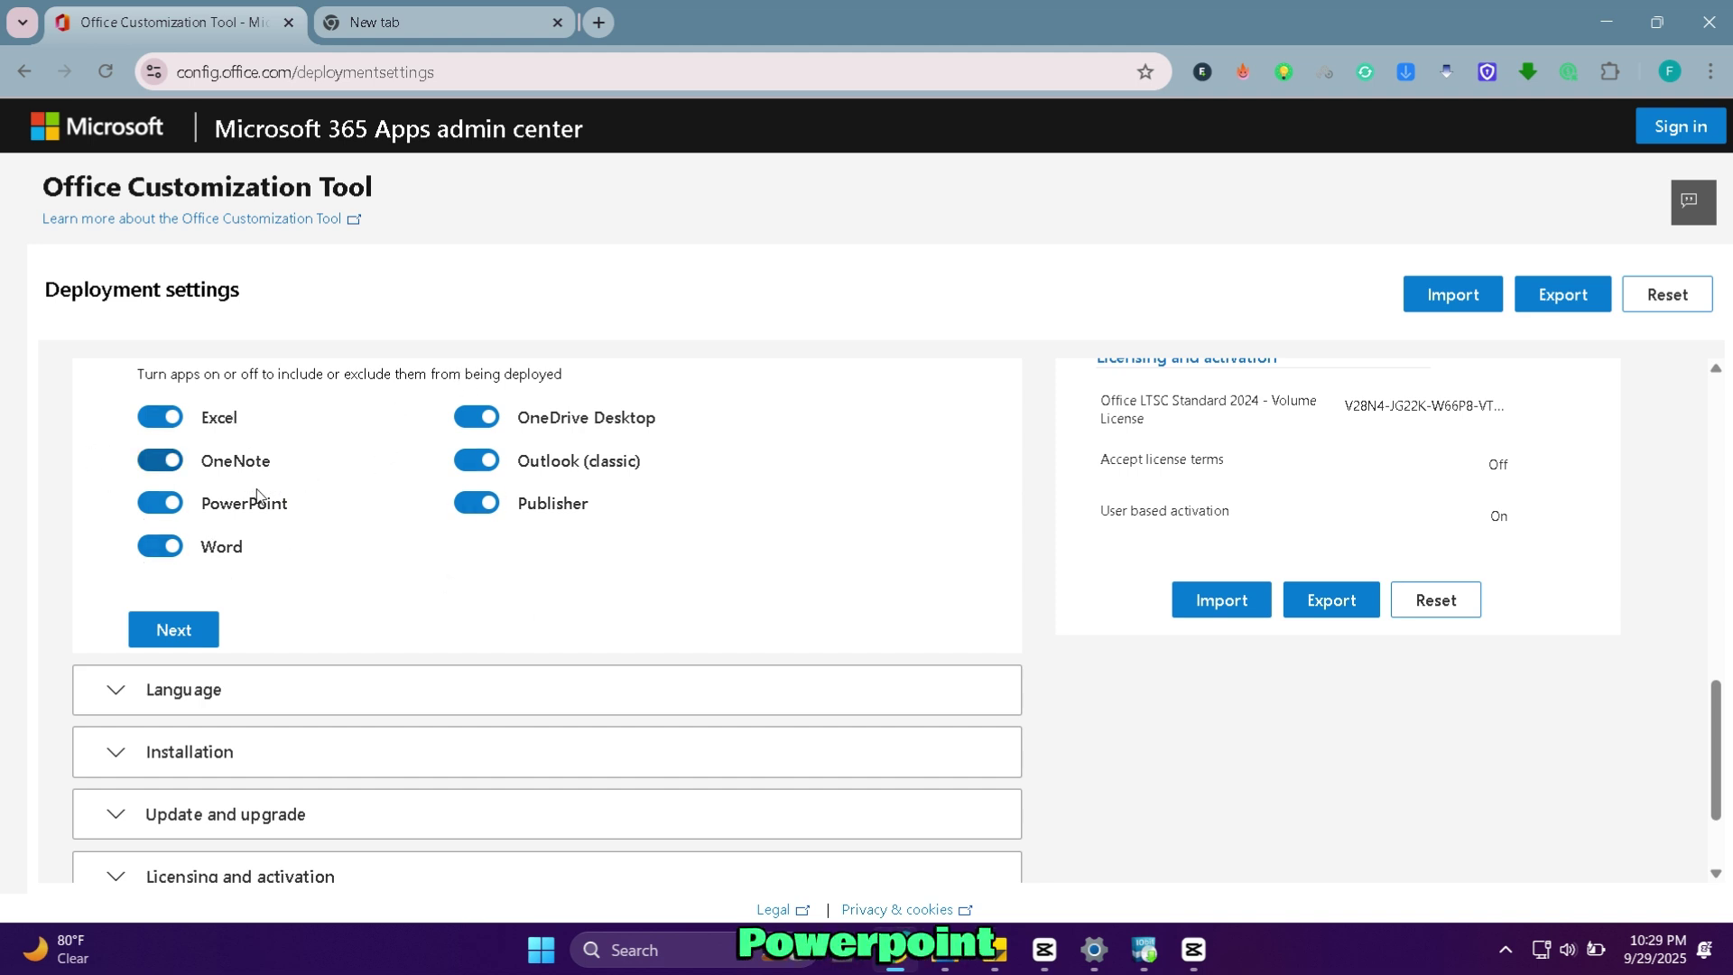
# Turn off OneNote, Publisher, OneDrive Desktop and Outlook (classic), then continue to Language.
pyautogui.click(161, 462)
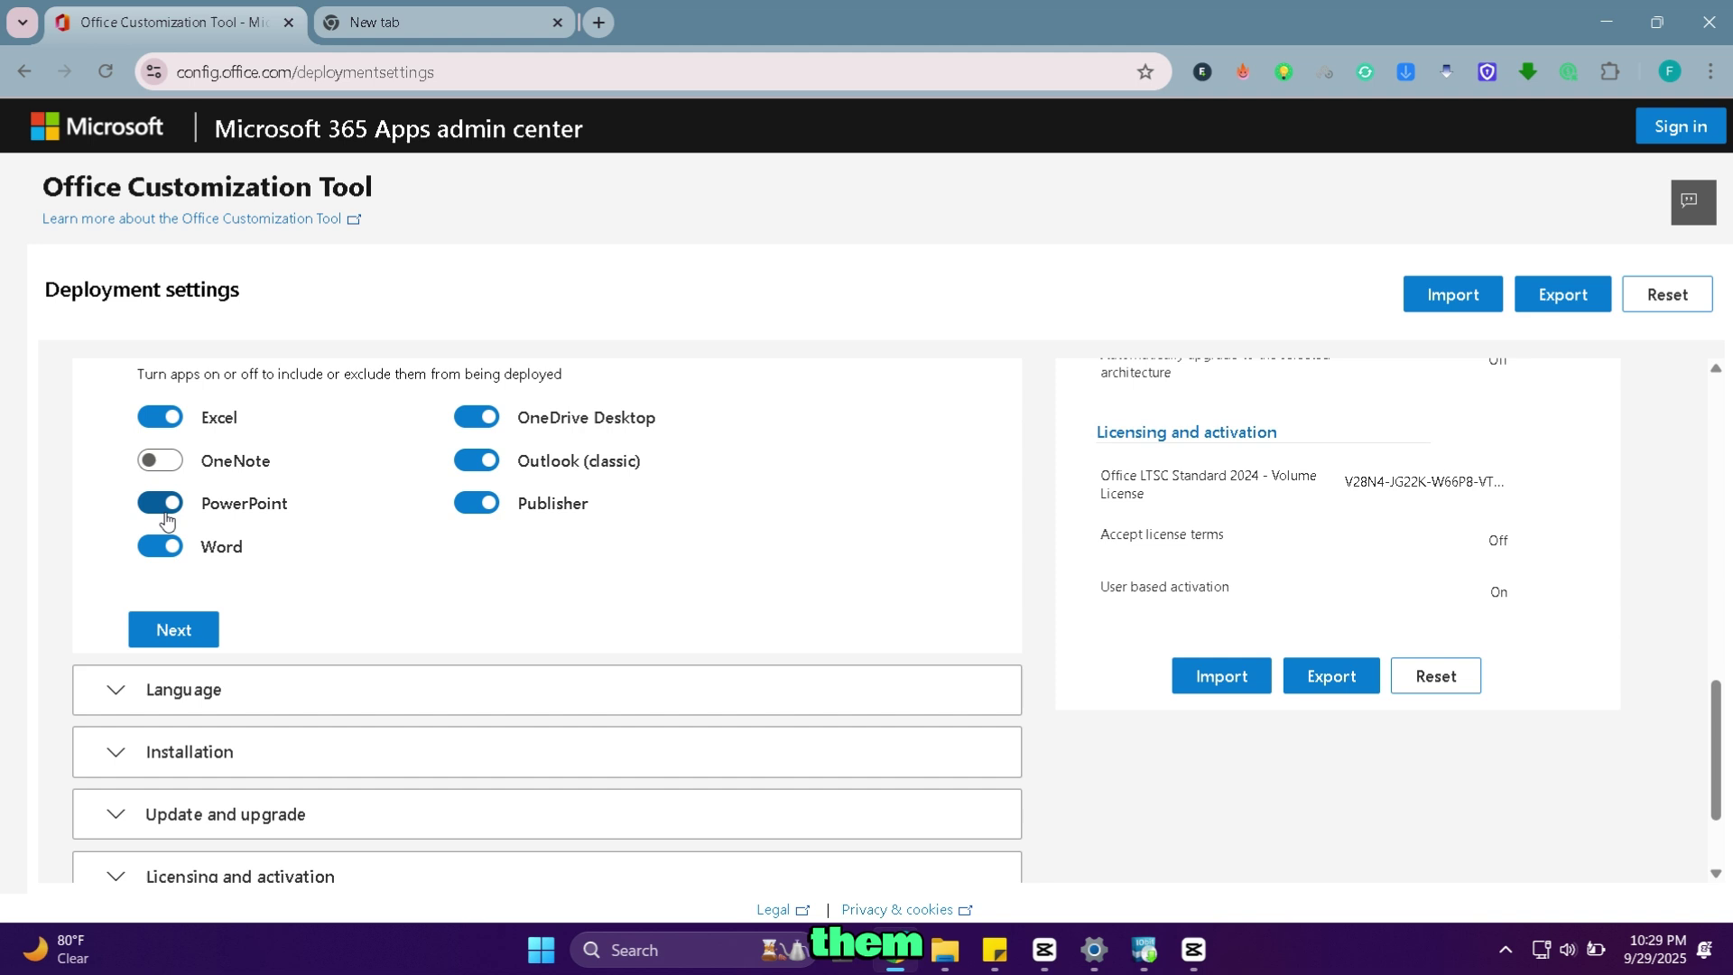
pyautogui.click(477, 502)
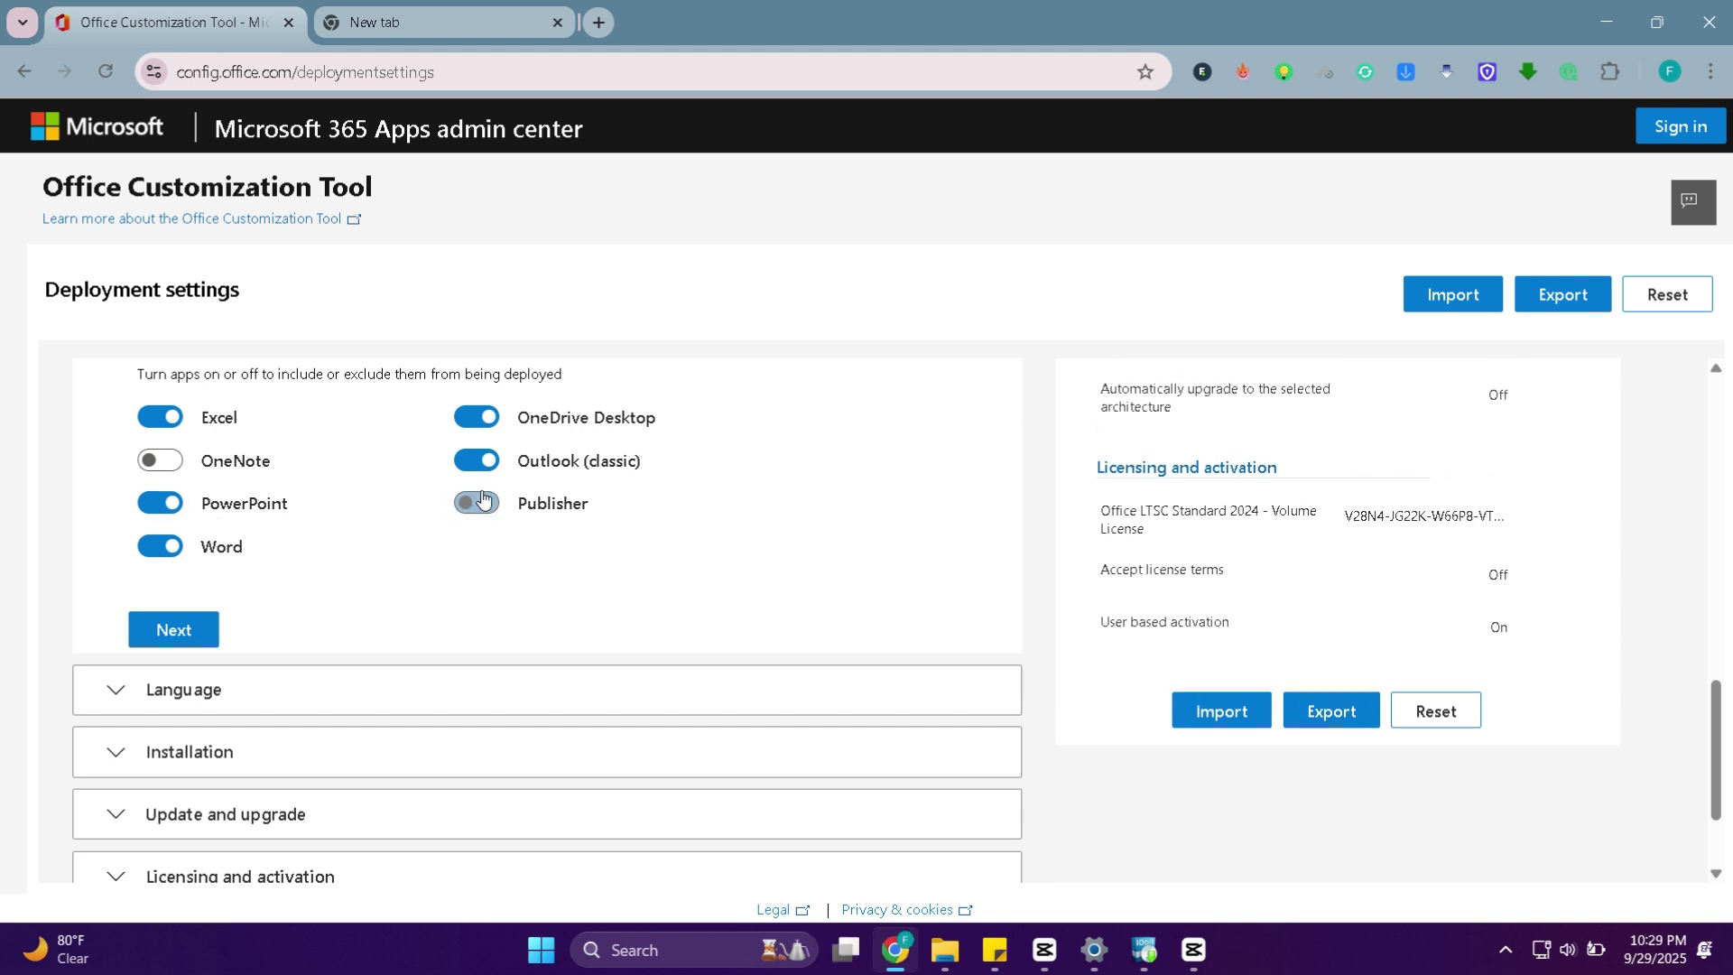
pyautogui.click(476, 417)
pyautogui.click(477, 462)
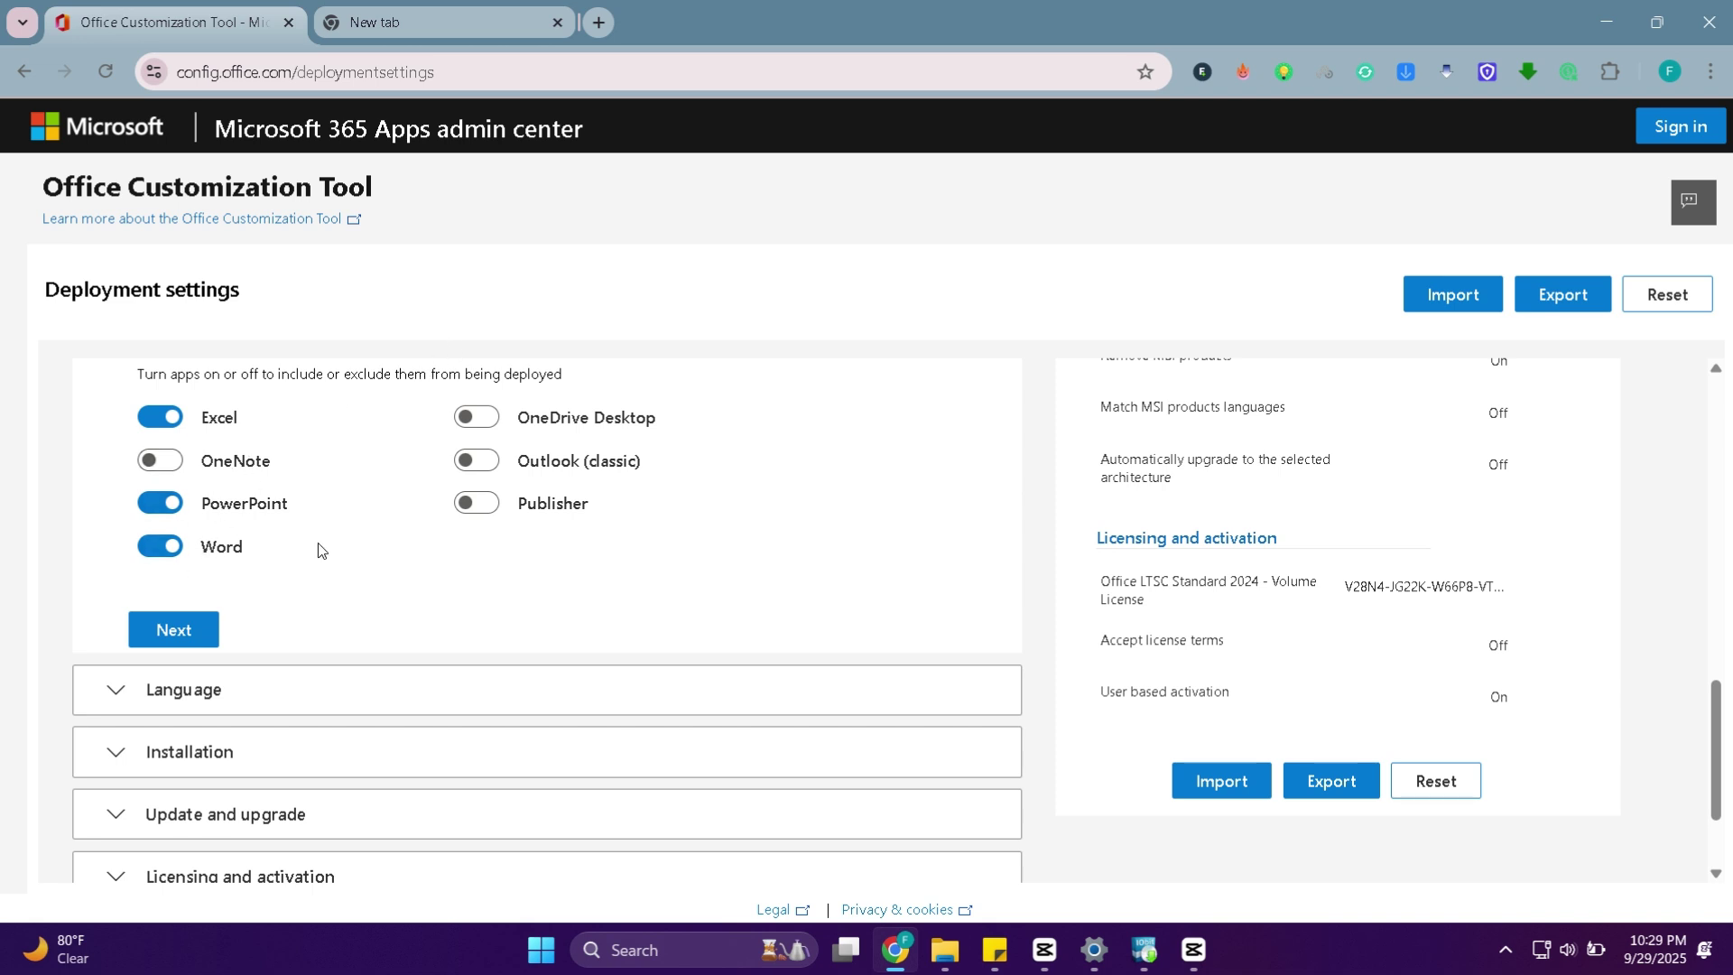
pyautogui.click(154, 634)
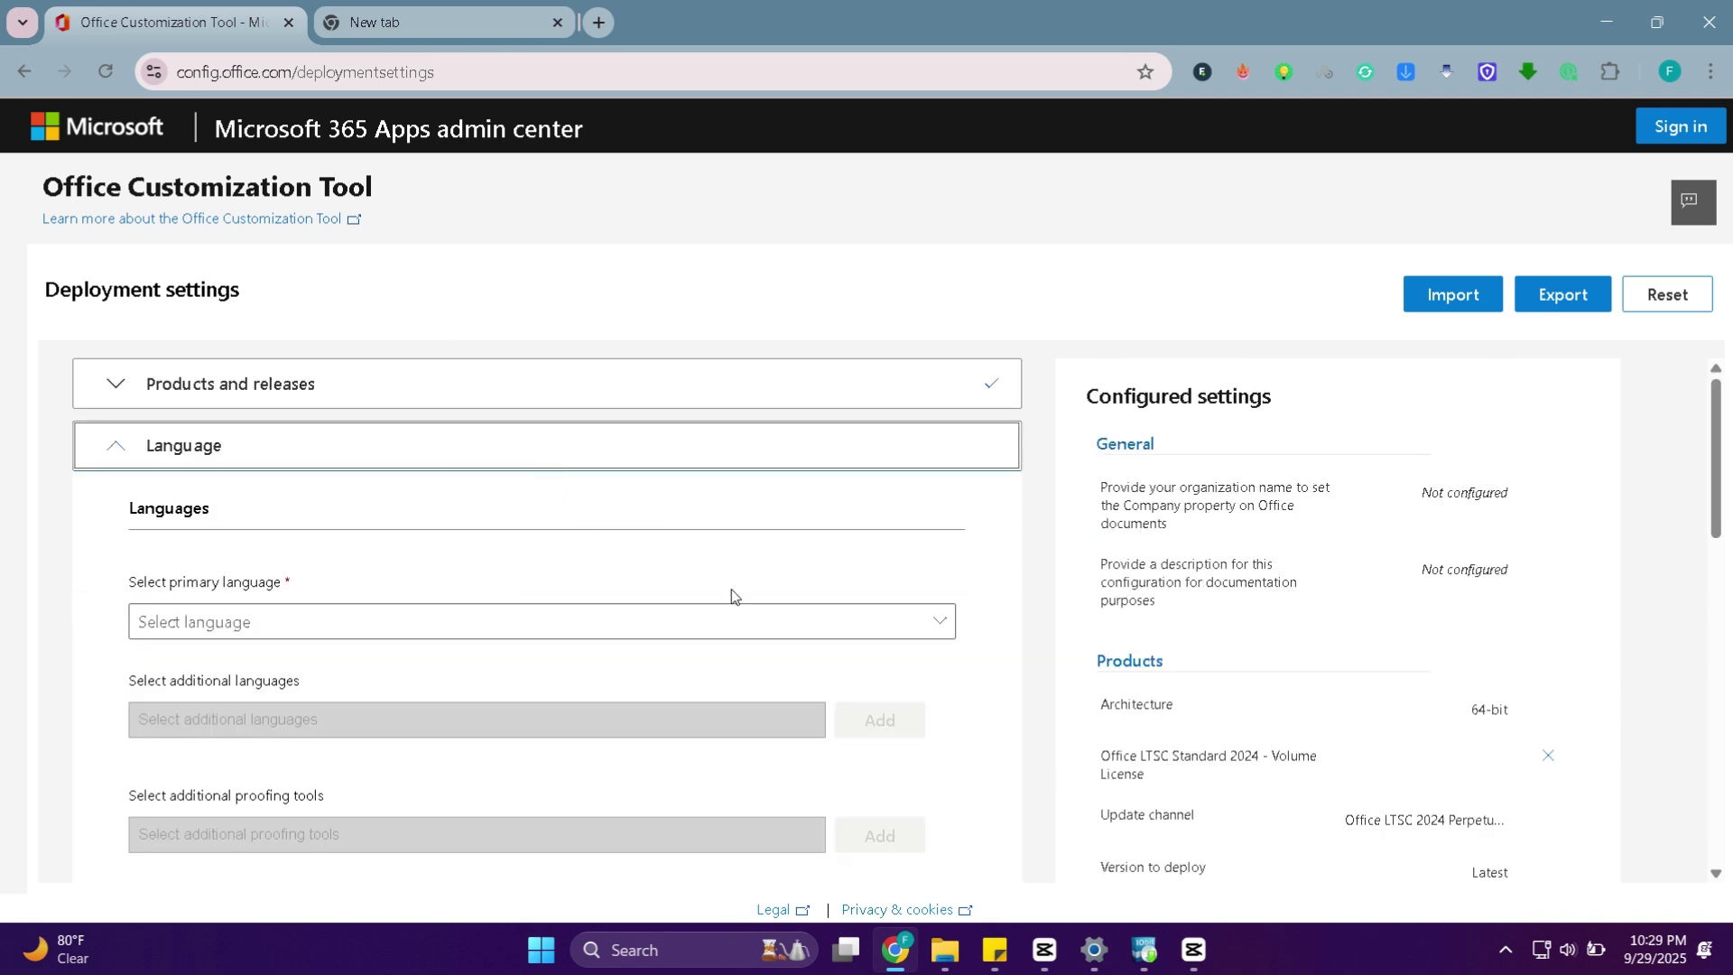
# Make English (United States) the primary language and finish the installation and application preferences steps.
pyautogui.click(697, 623)
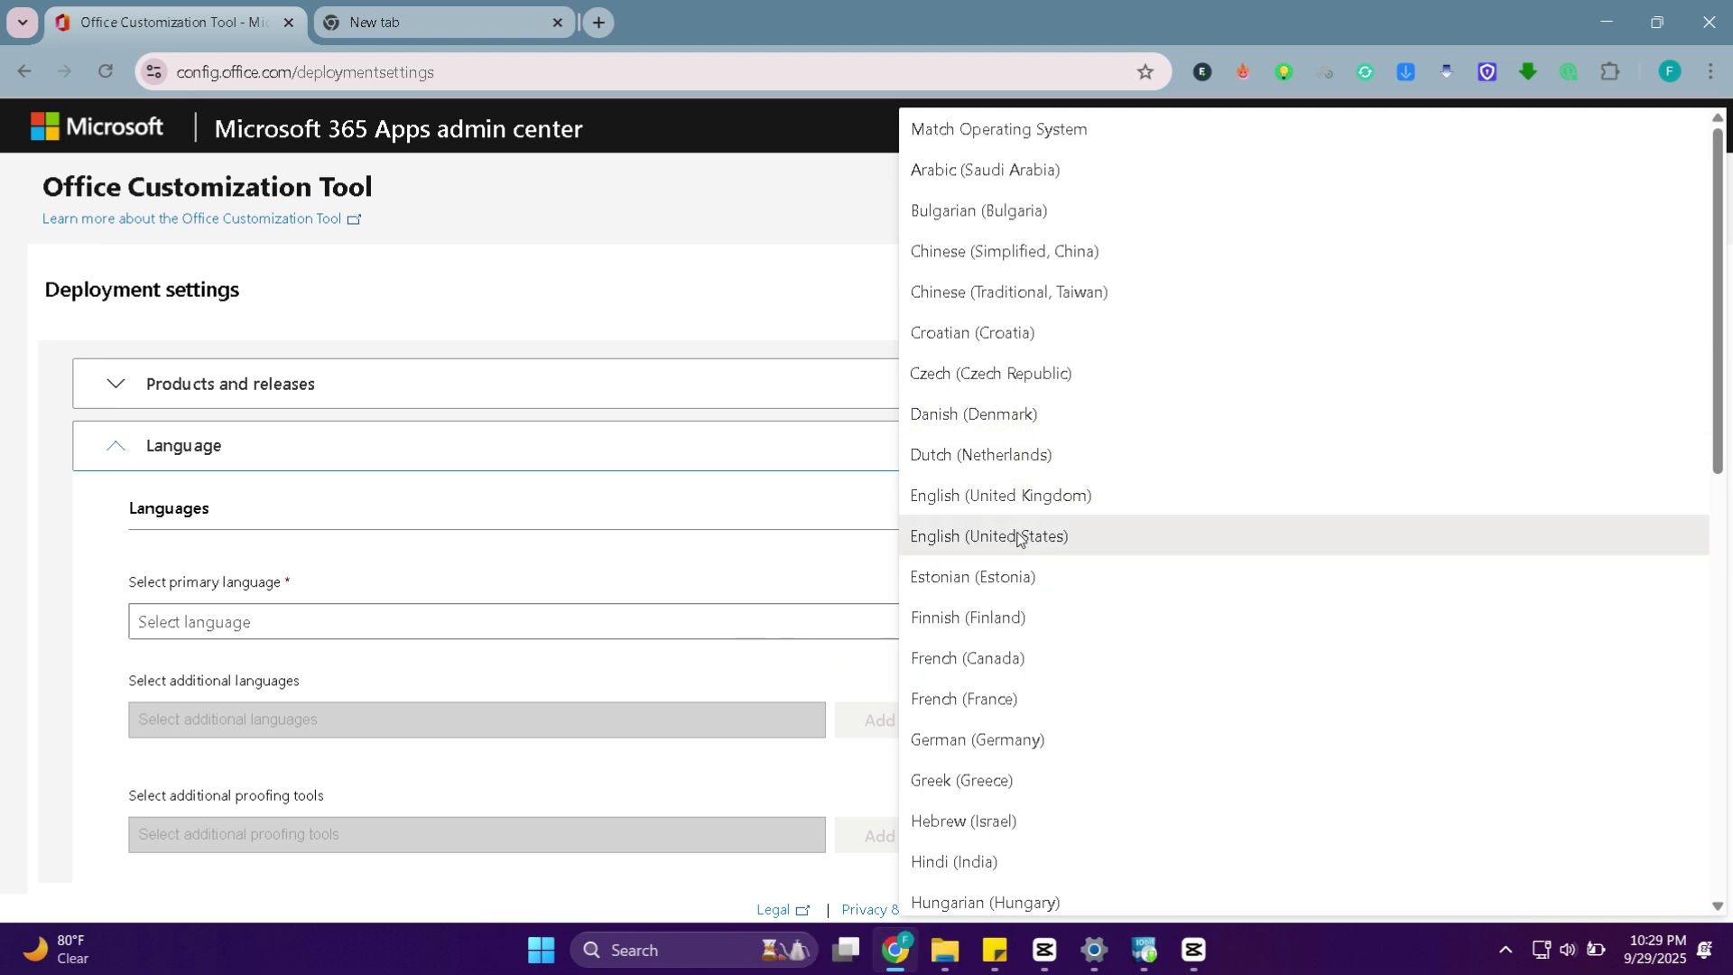
pyautogui.click(1018, 537)
pyautogui.scroll(-1, 535, 585)
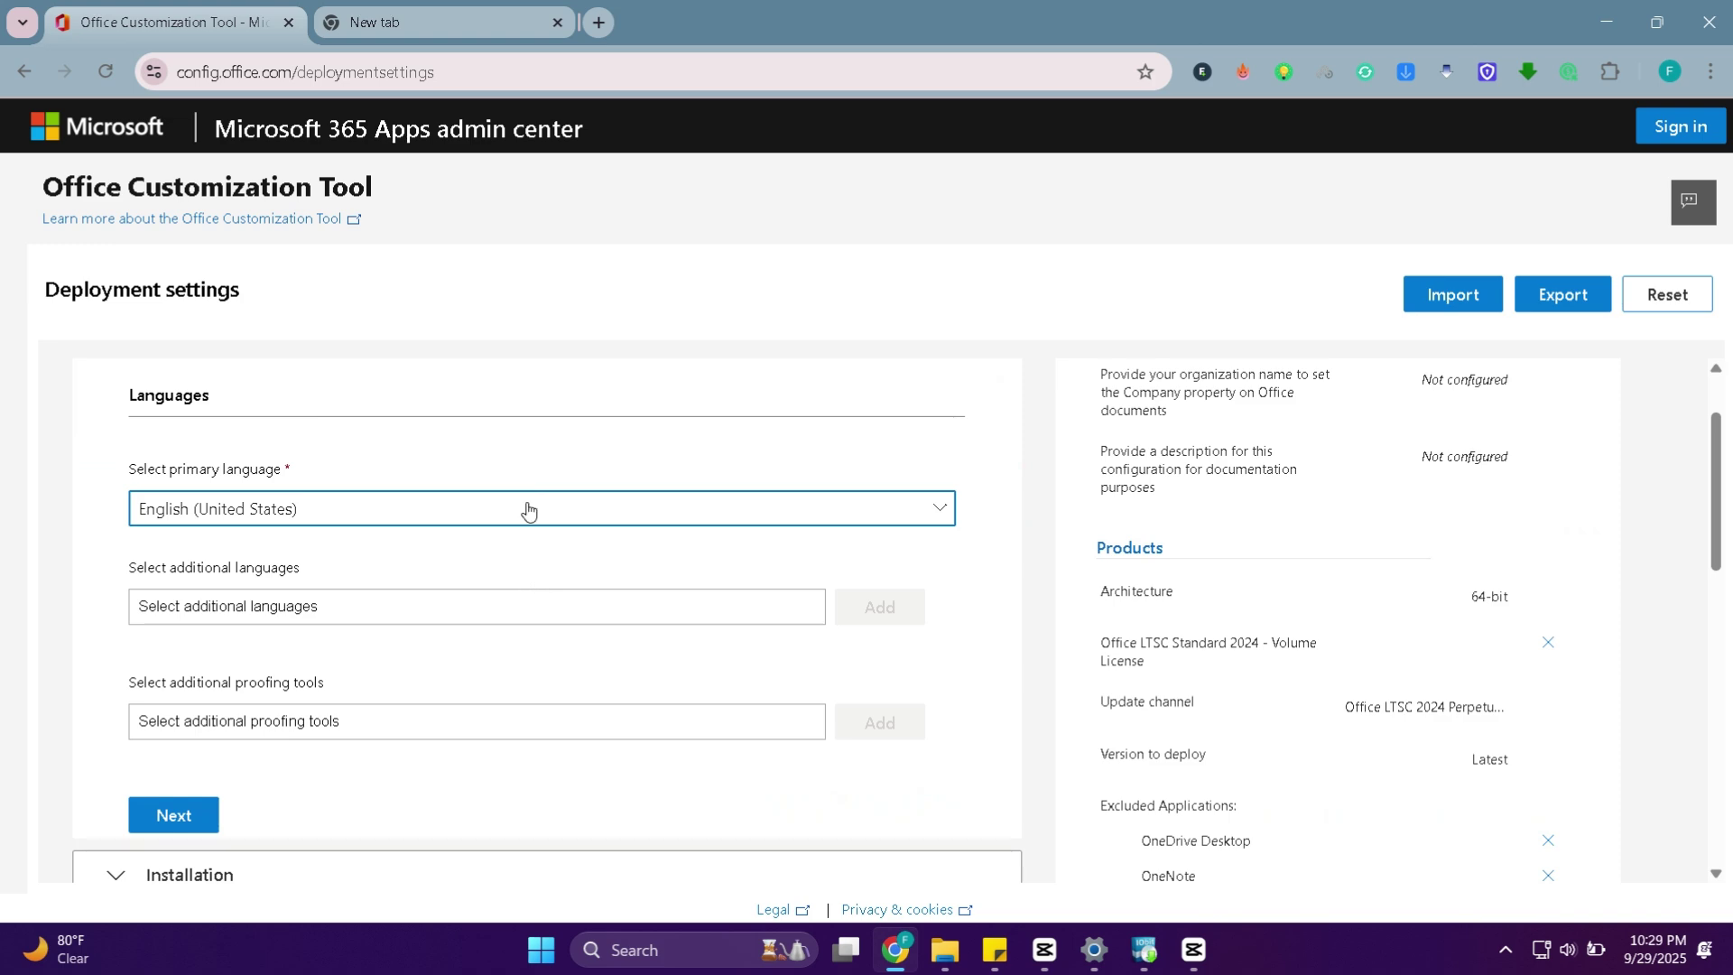
pyautogui.scroll(-1, 295, 732)
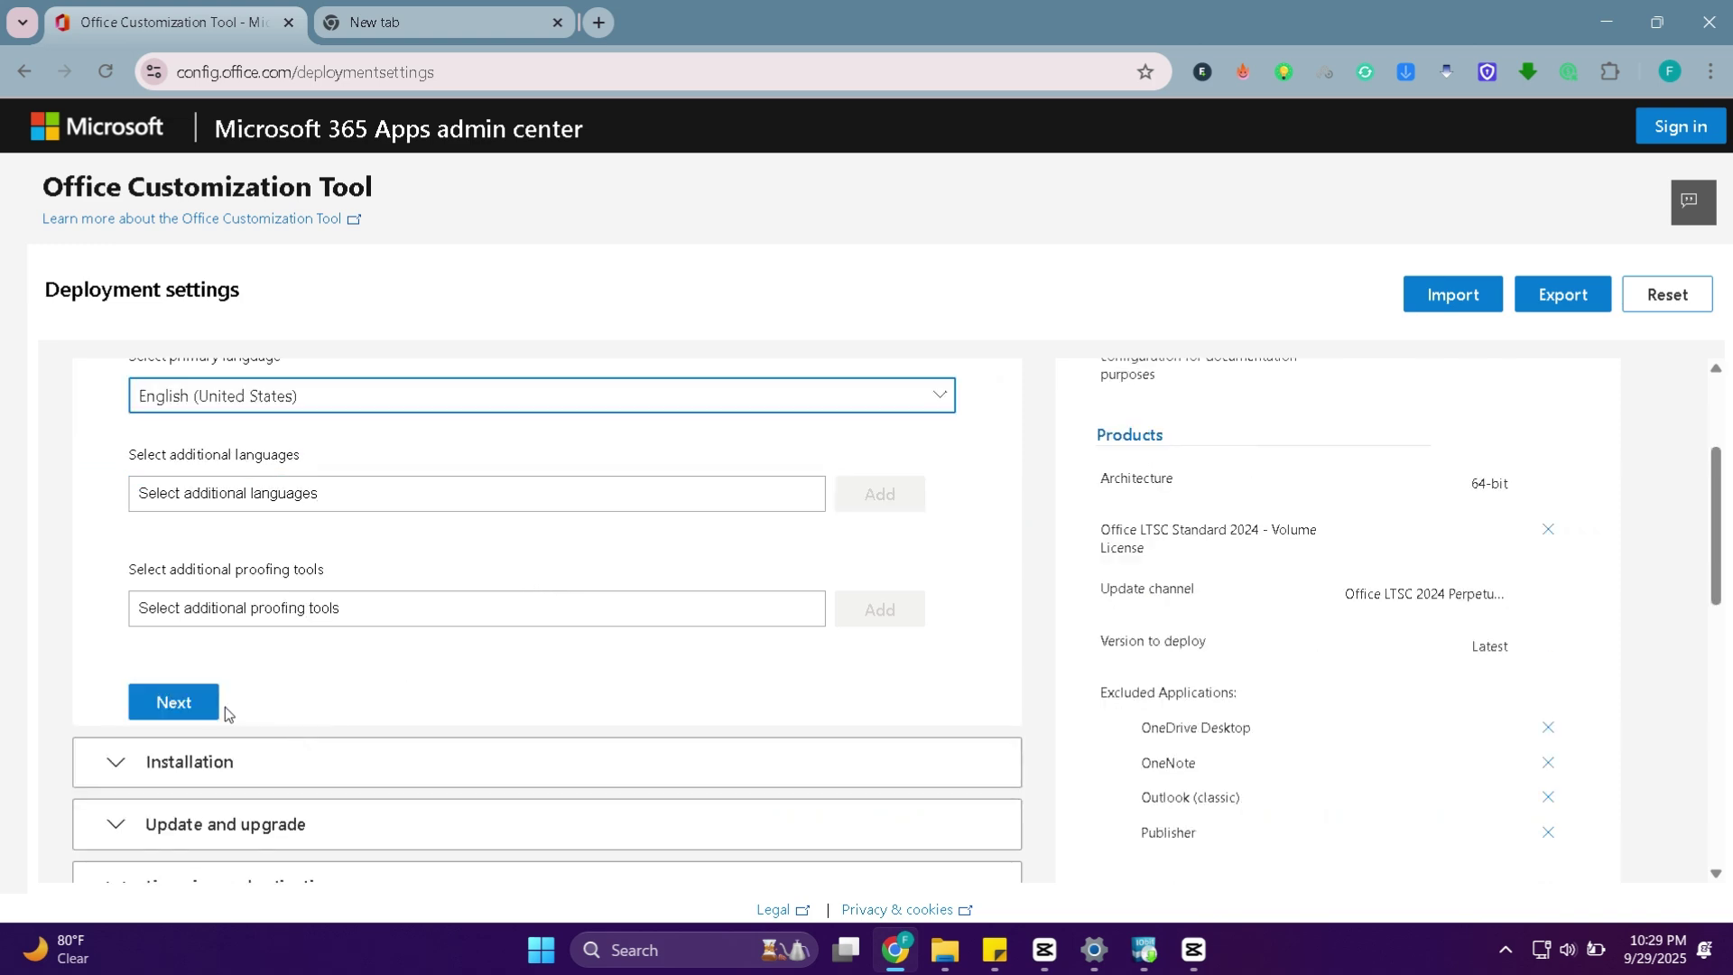
pyautogui.click(190, 702)
pyautogui.scroll(-3, 515, 536)
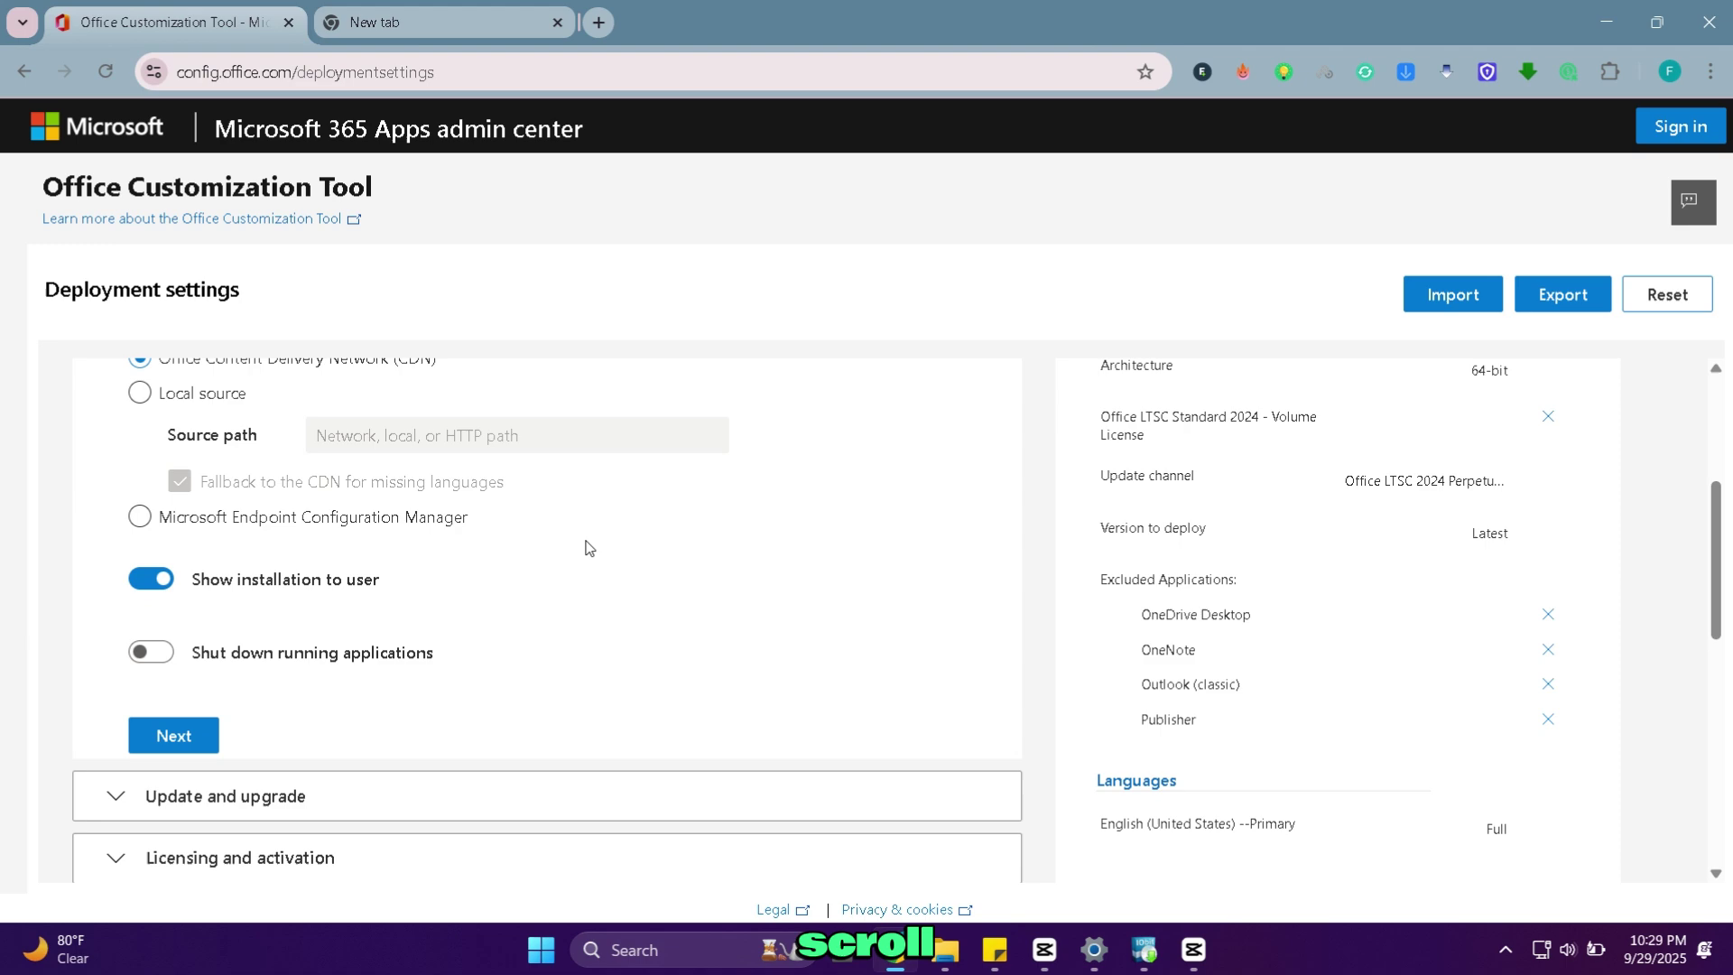
pyautogui.scroll(-4, 829, 558)
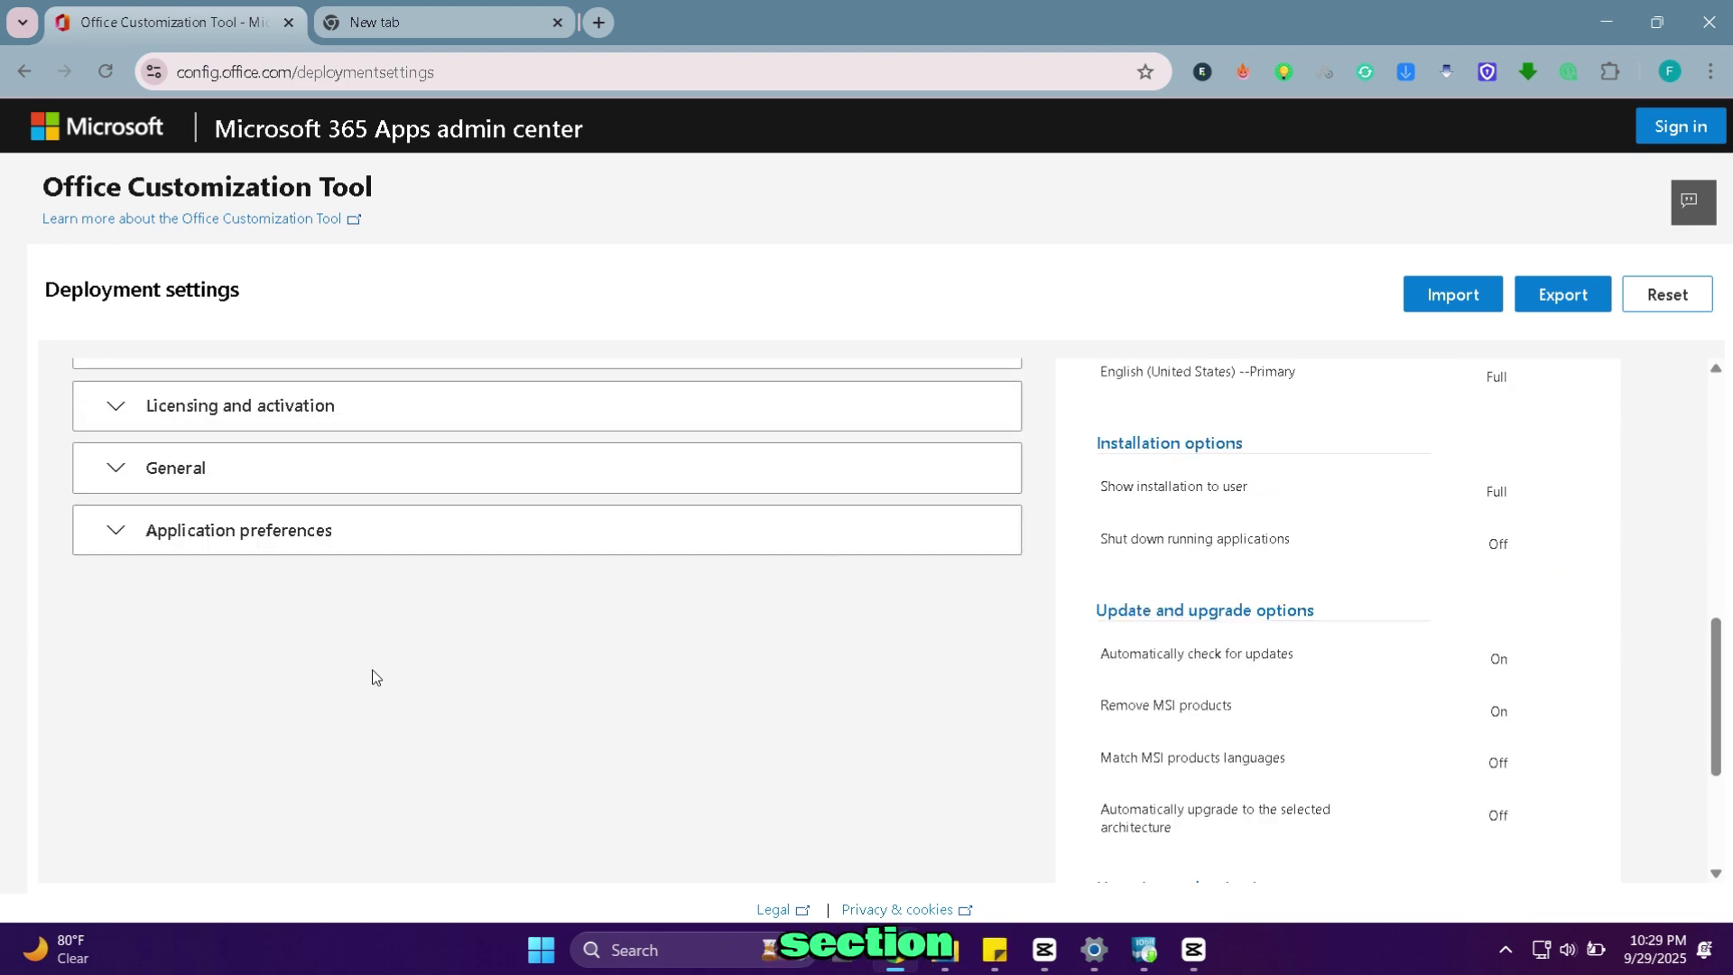
pyautogui.click(384, 541)
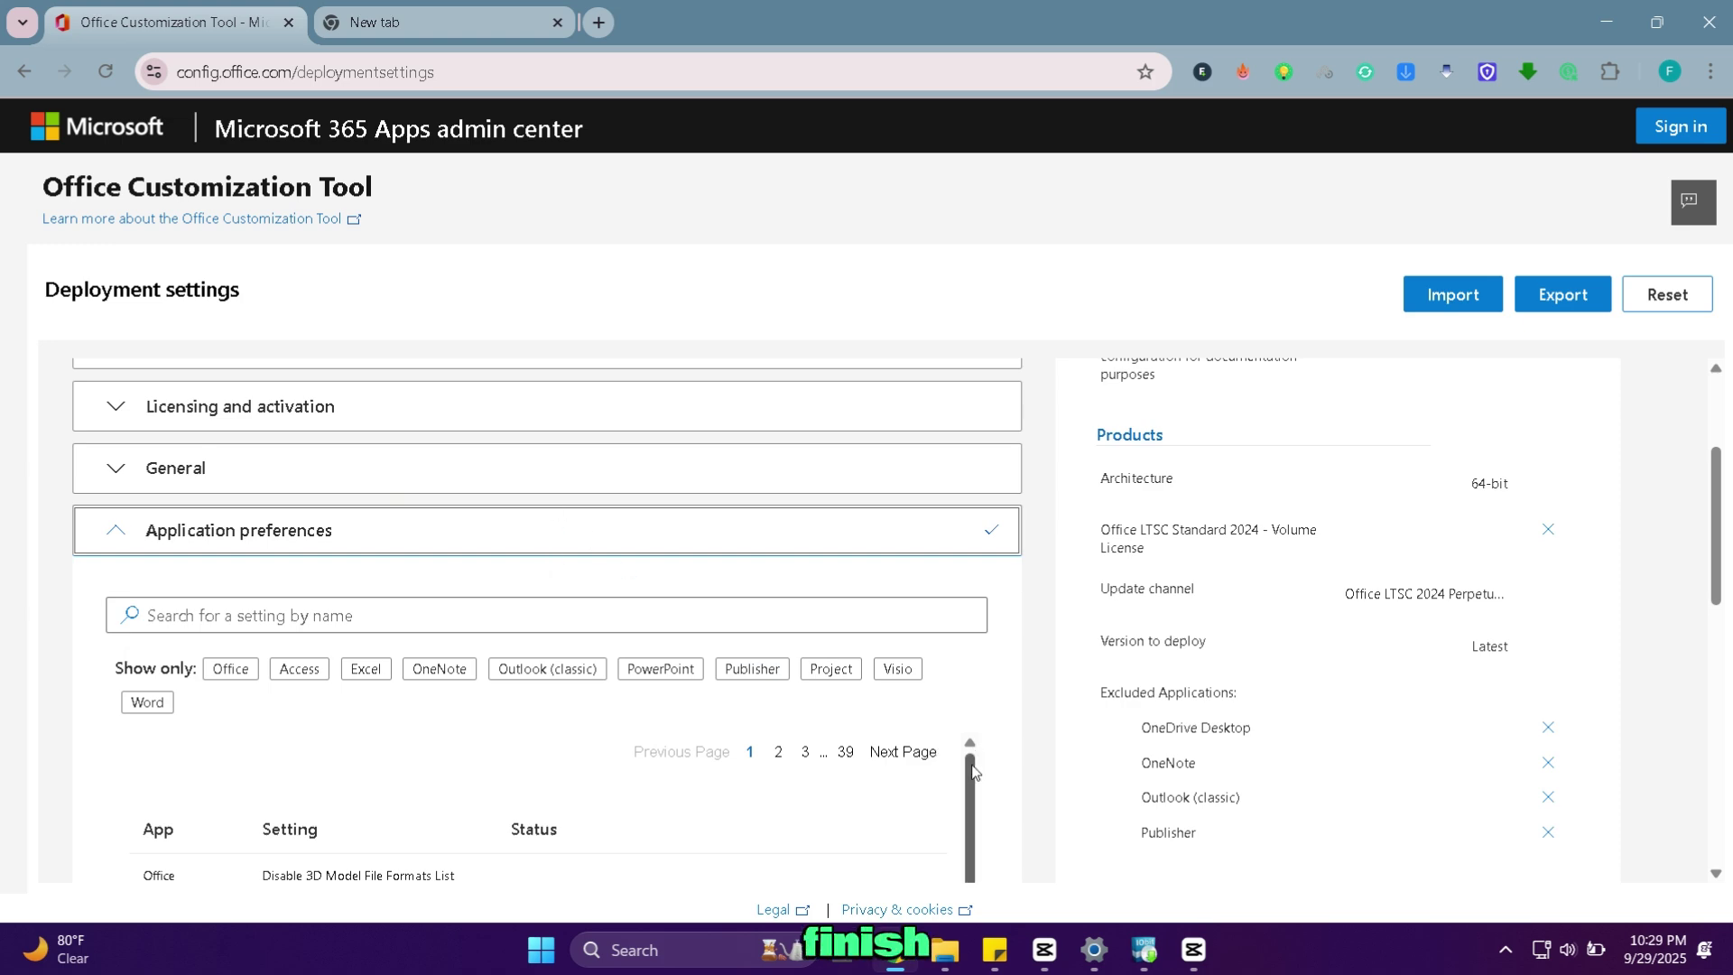
pyautogui.scroll(-3, 932, 751)
pyautogui.scroll(-5, 948, 676)
pyautogui.scroll(-5, 1068, 677)
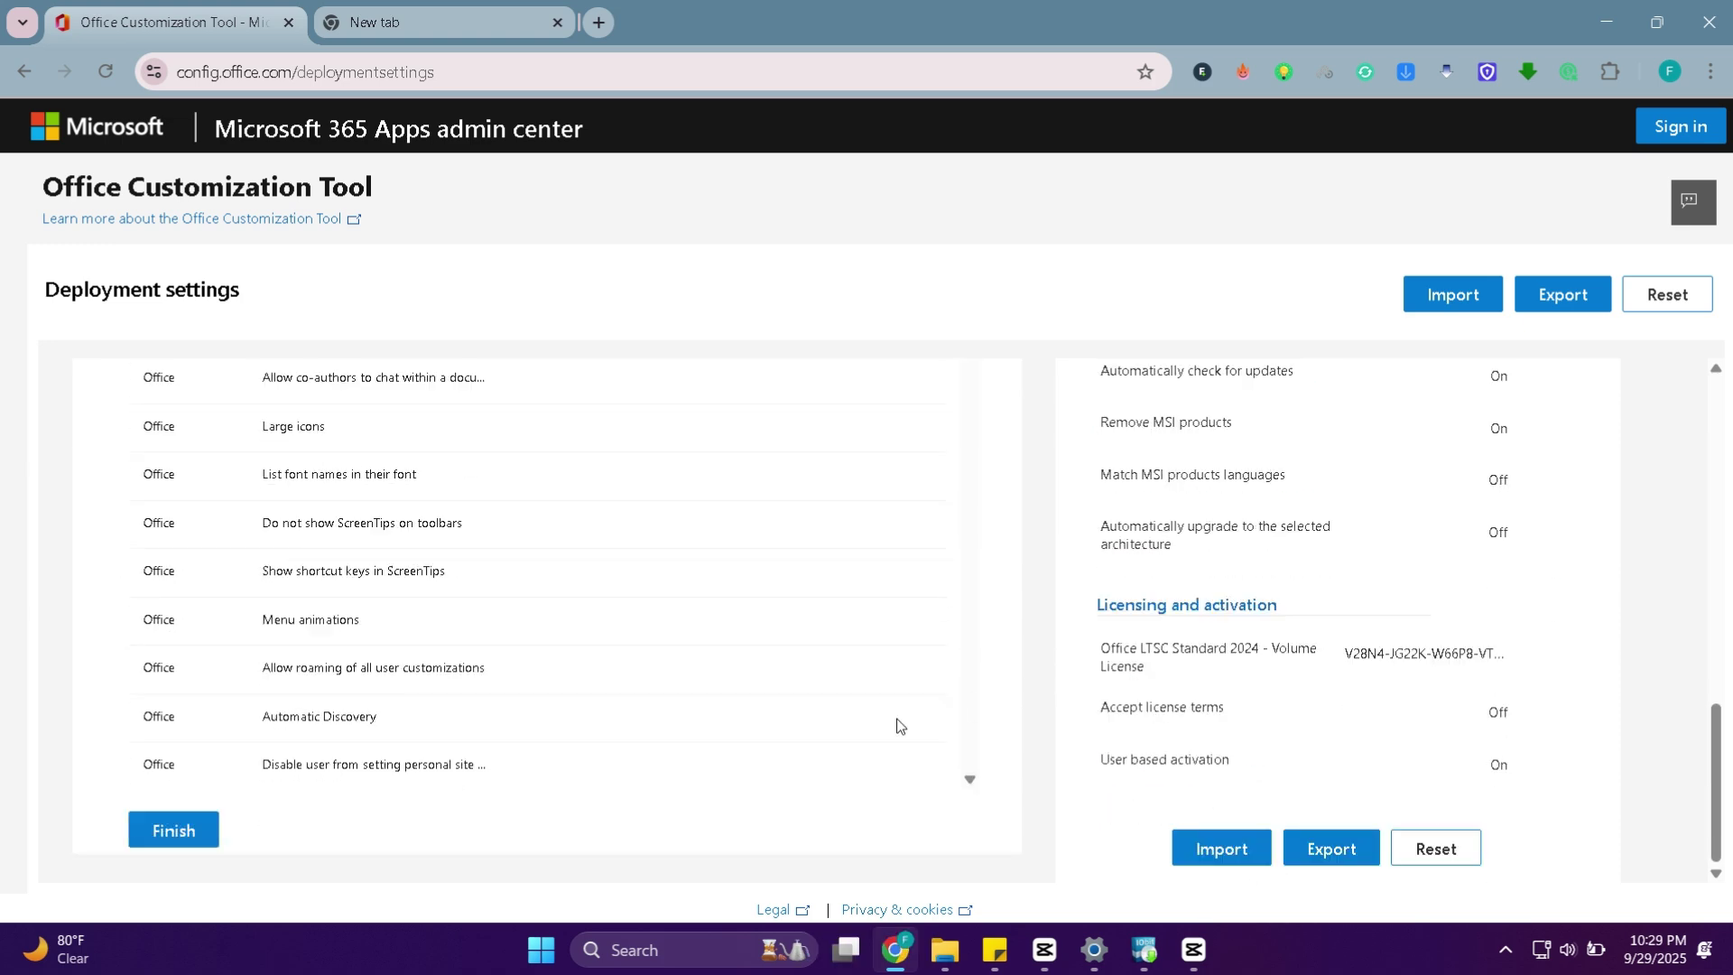
pyautogui.click(172, 829)
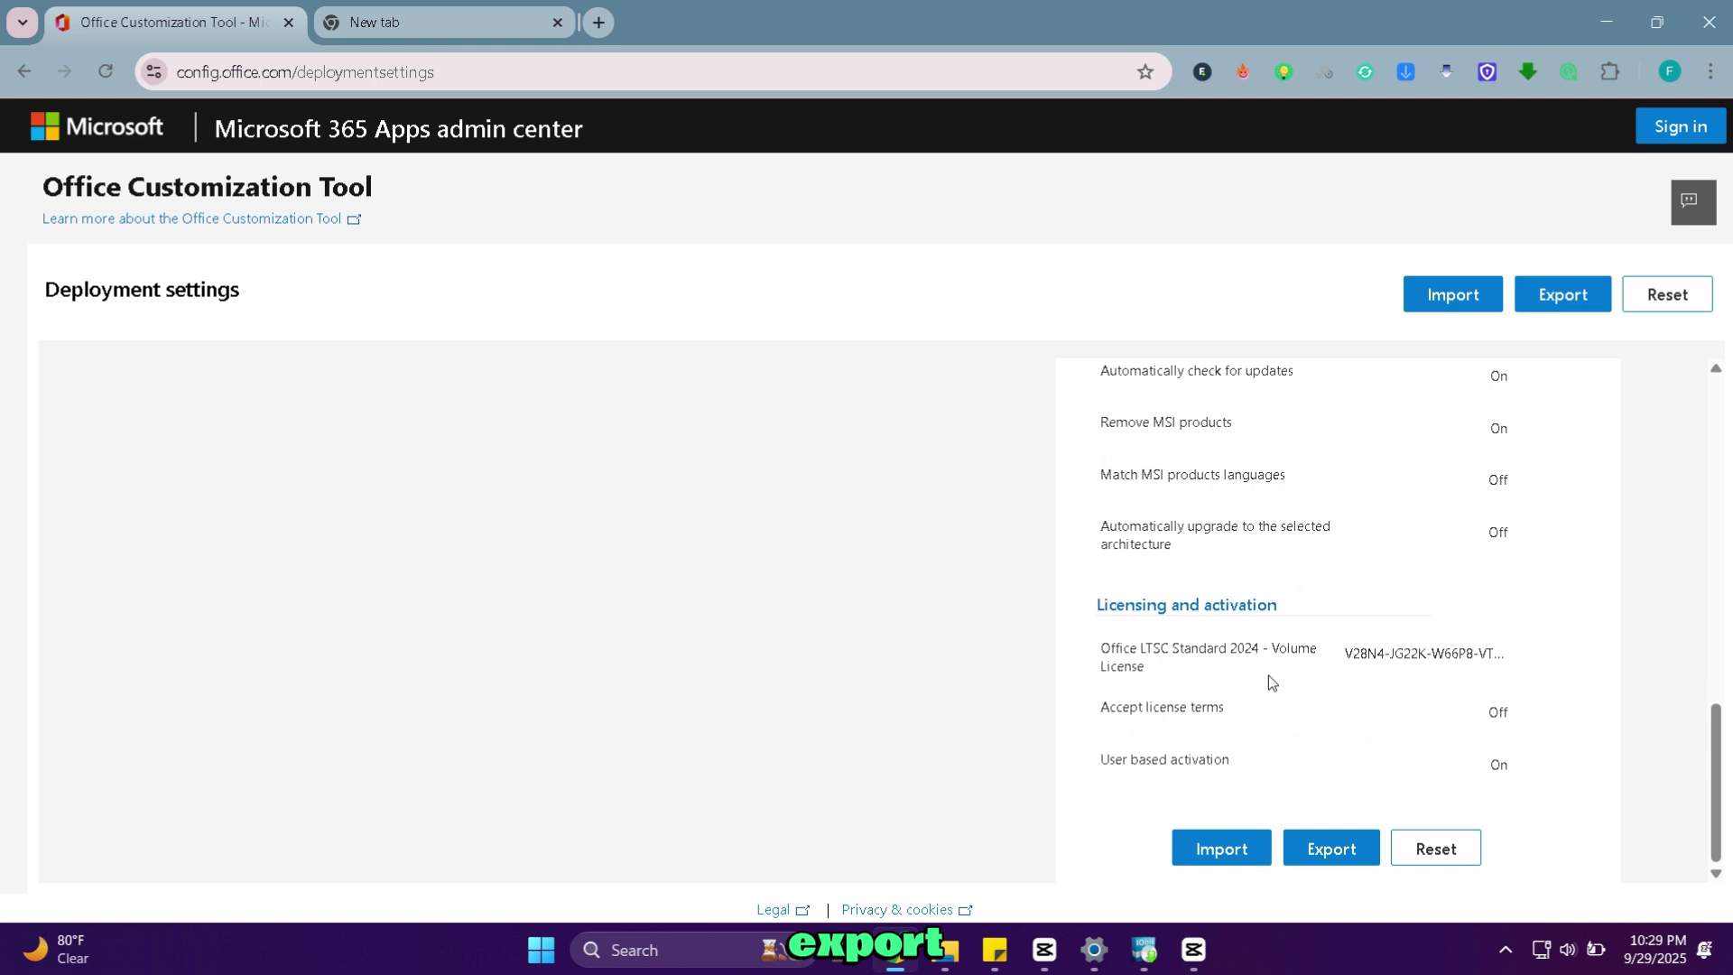
# Export Configuration.xml with Office Open XML as the default format and license terms accepted.
pyautogui.click(1358, 857)
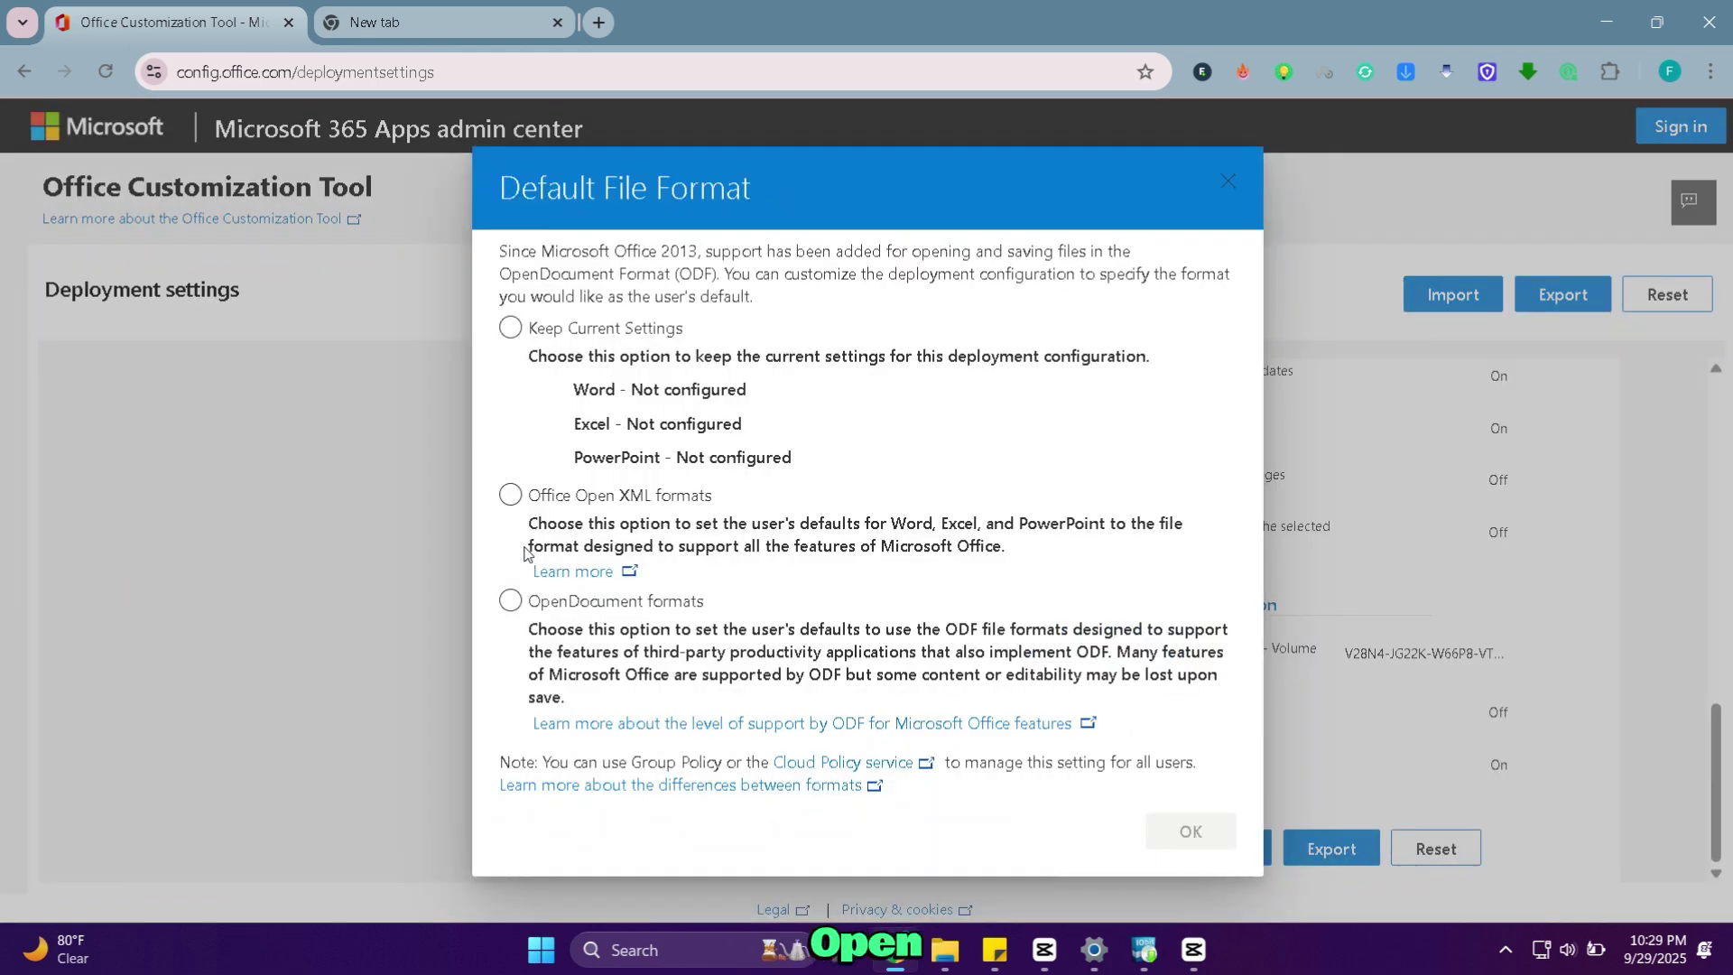
pyautogui.click(594, 502)
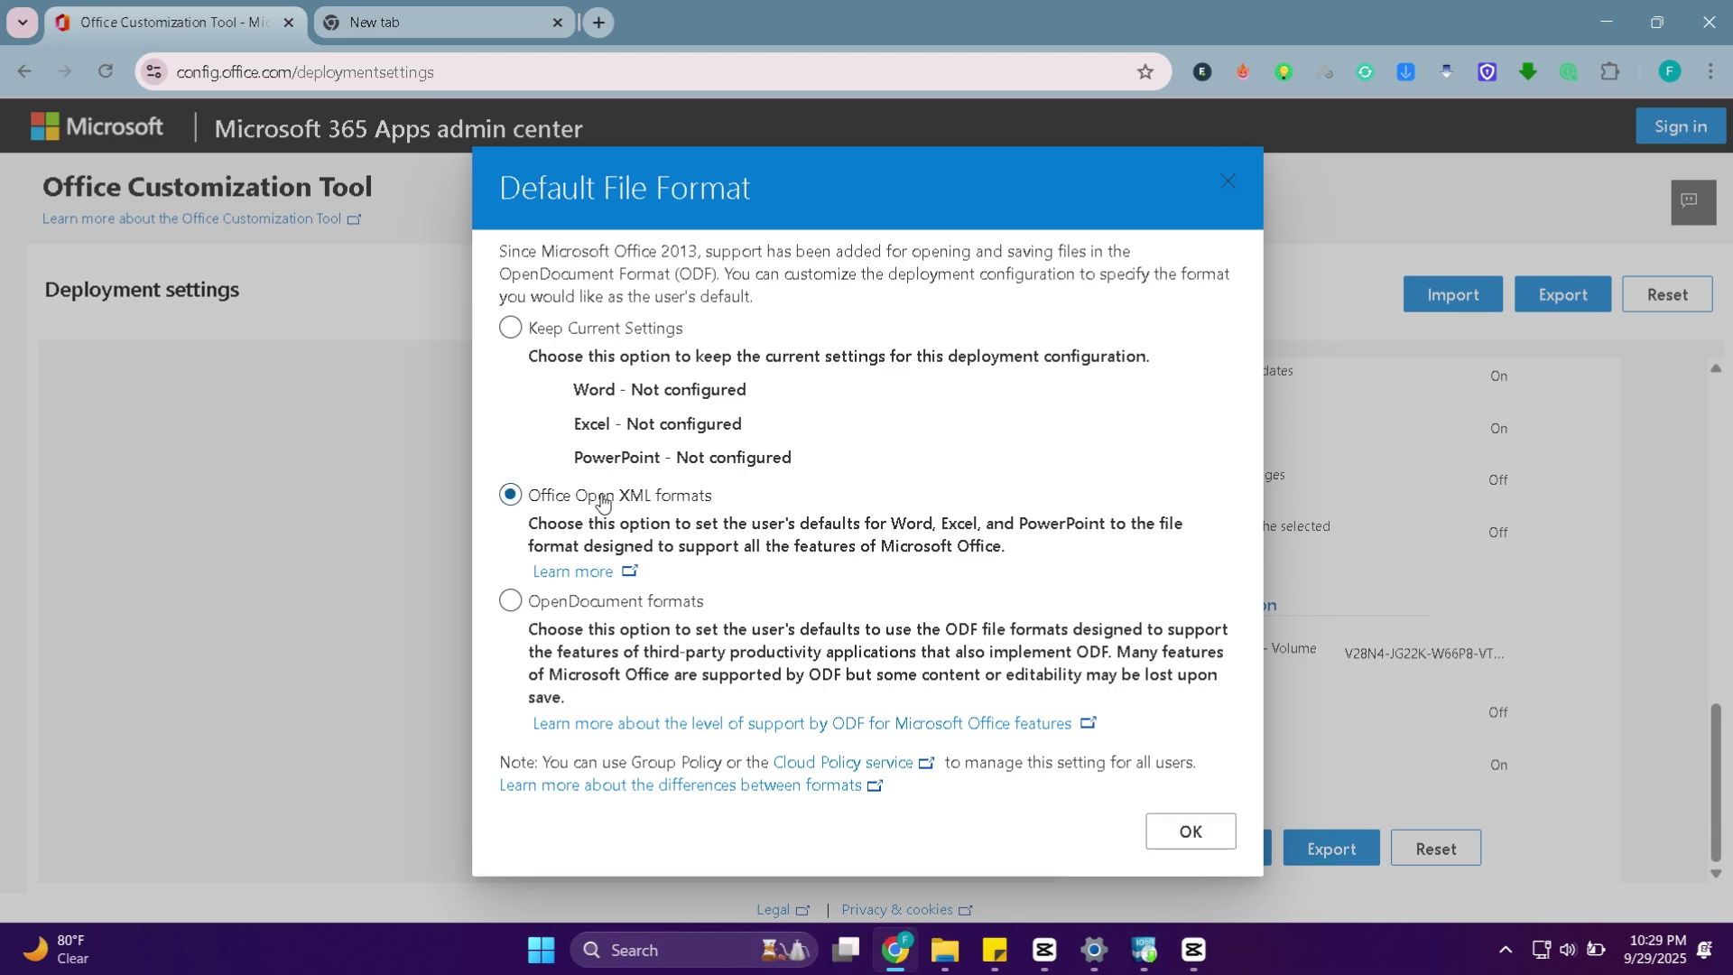
pyautogui.click(1192, 831)
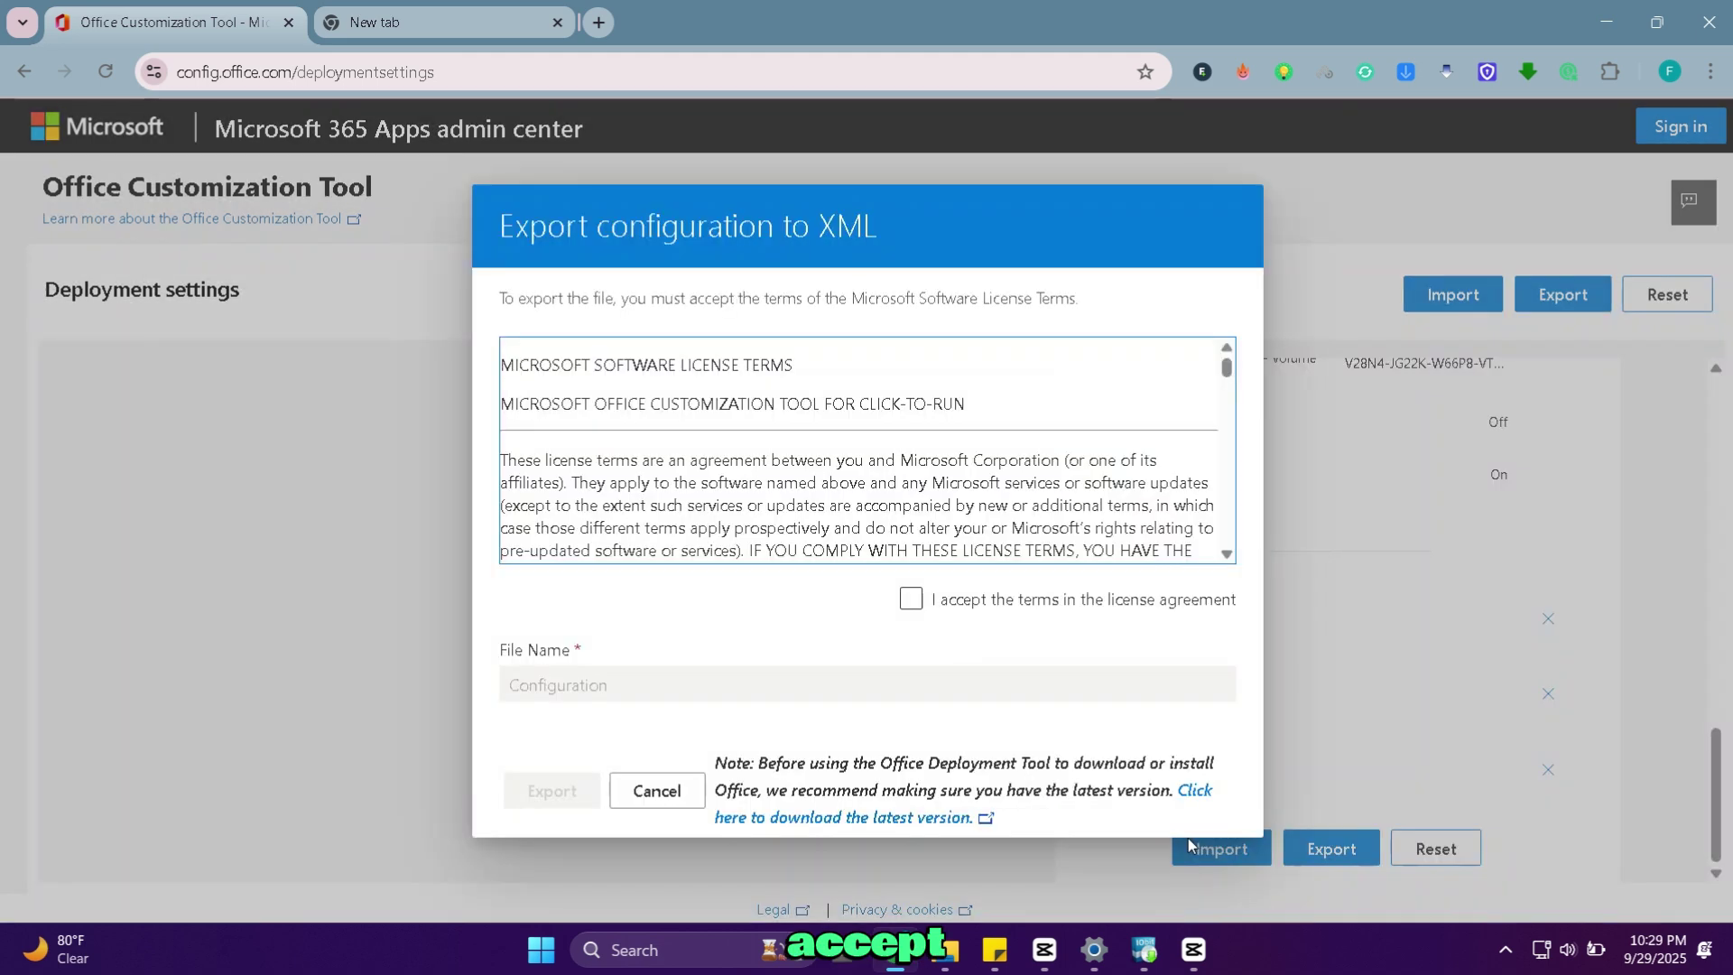
pyautogui.click(984, 601)
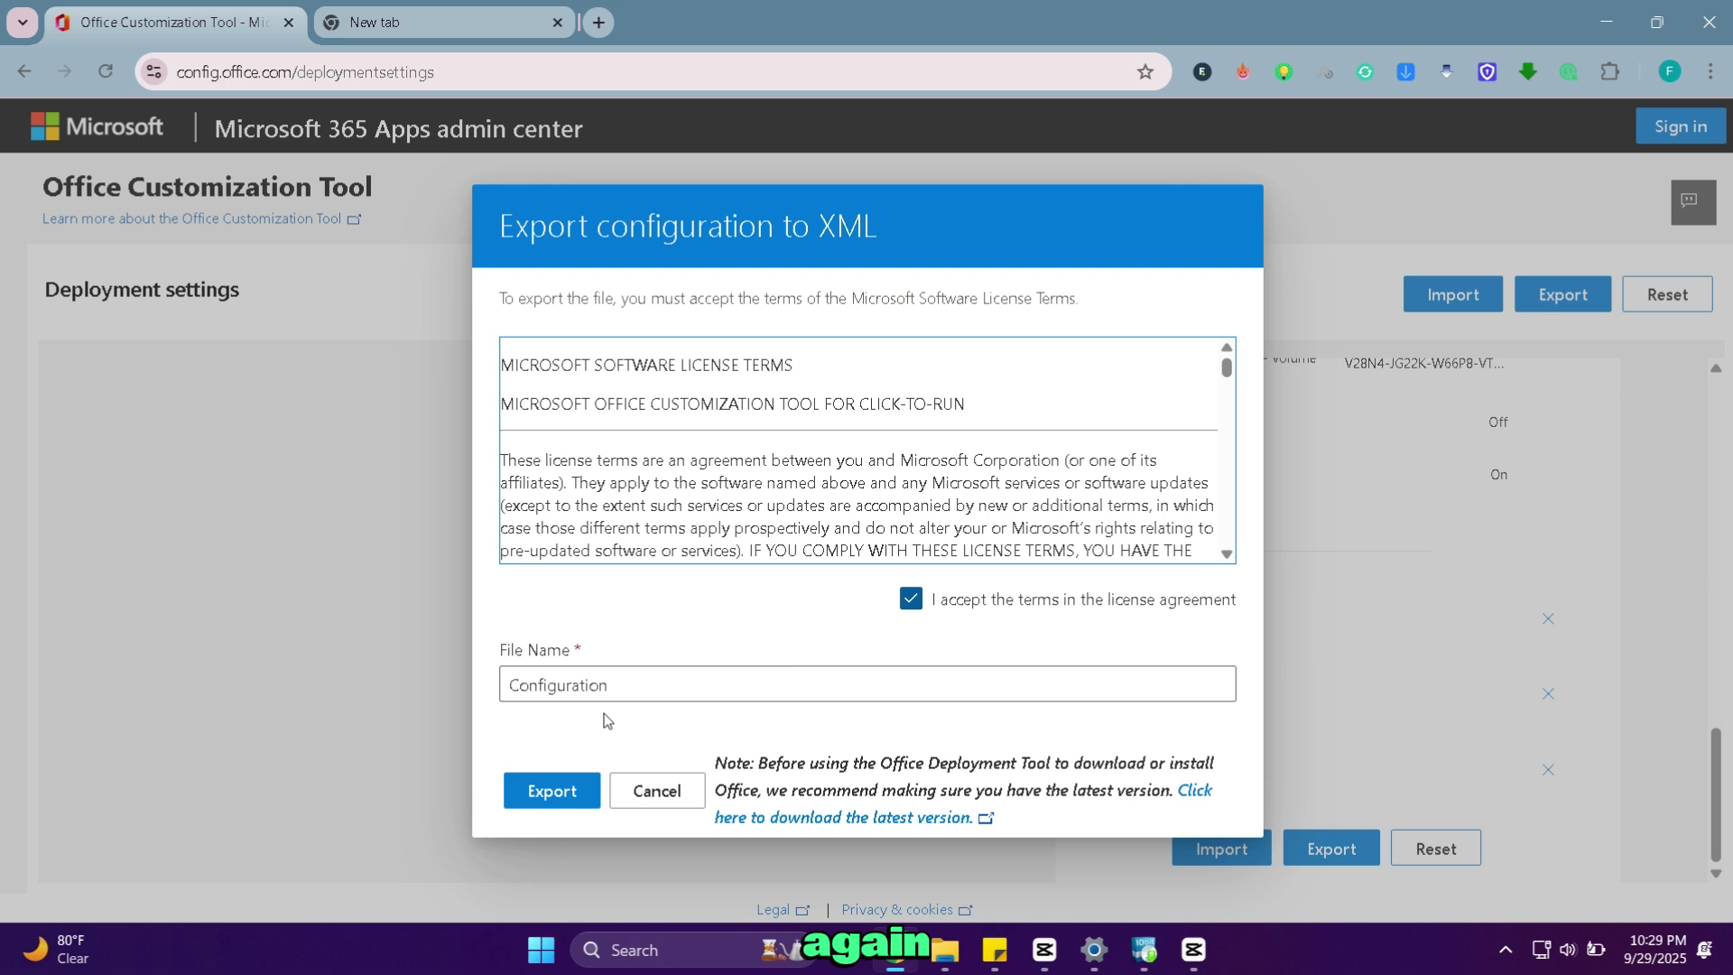
pyautogui.click(551, 790)
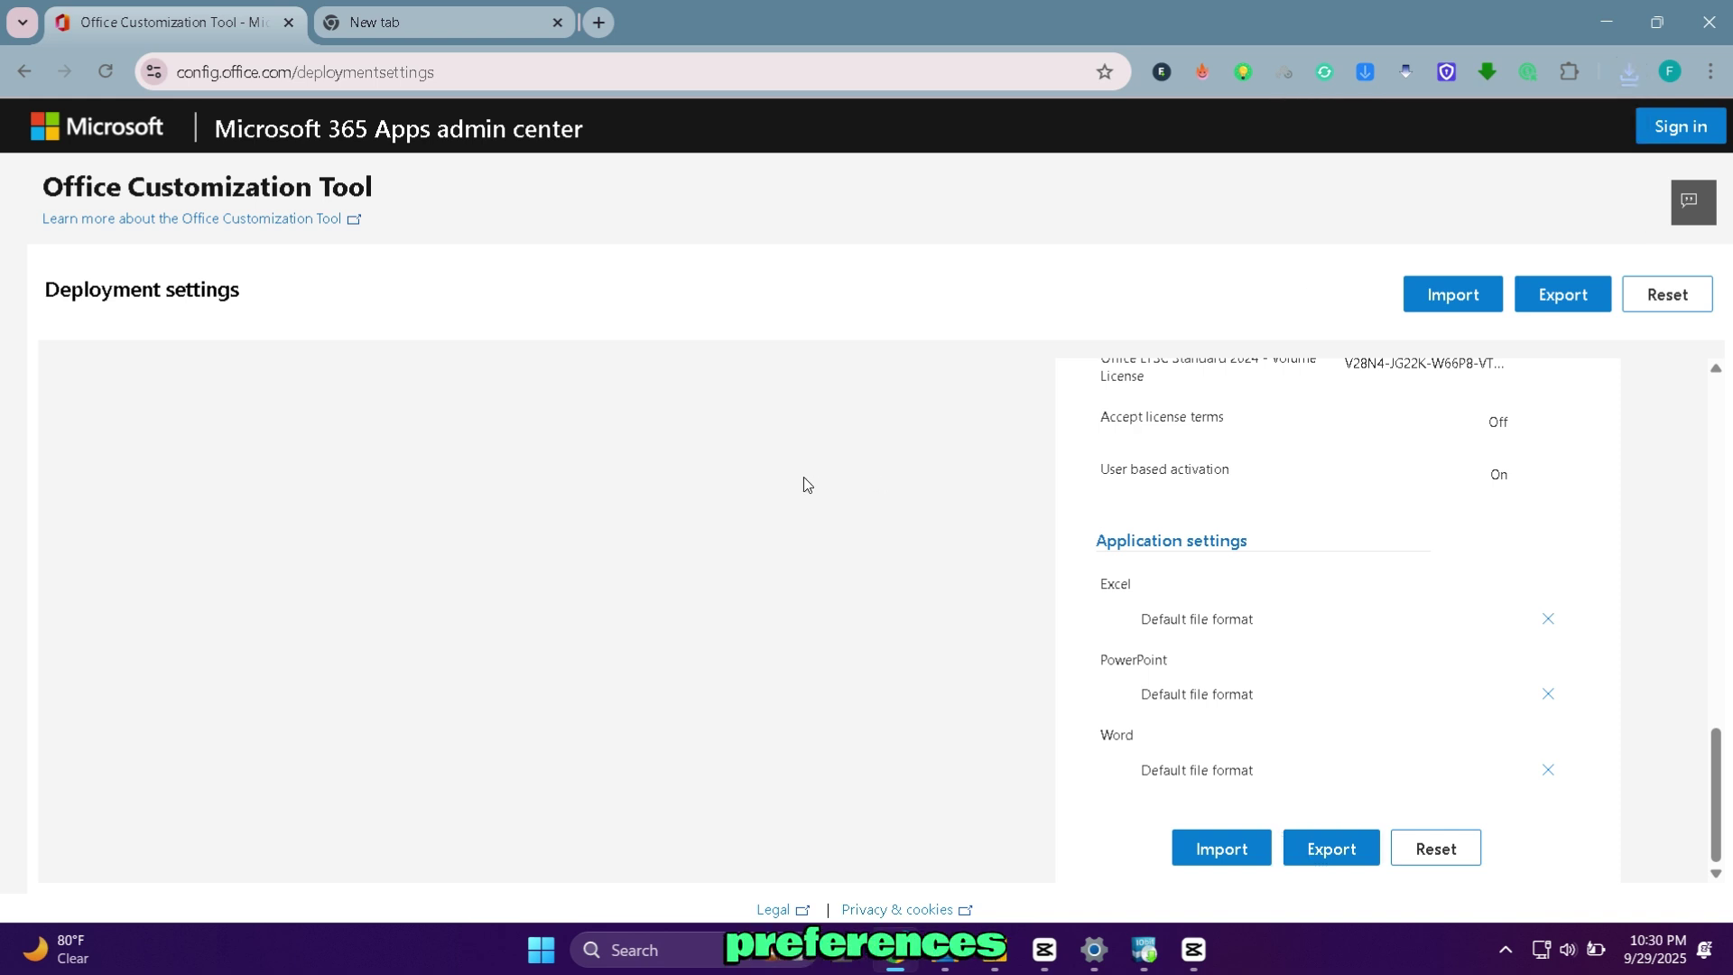
# Search for office deployment tool in a new tab and open its download page.
pyautogui.click(391, 29)
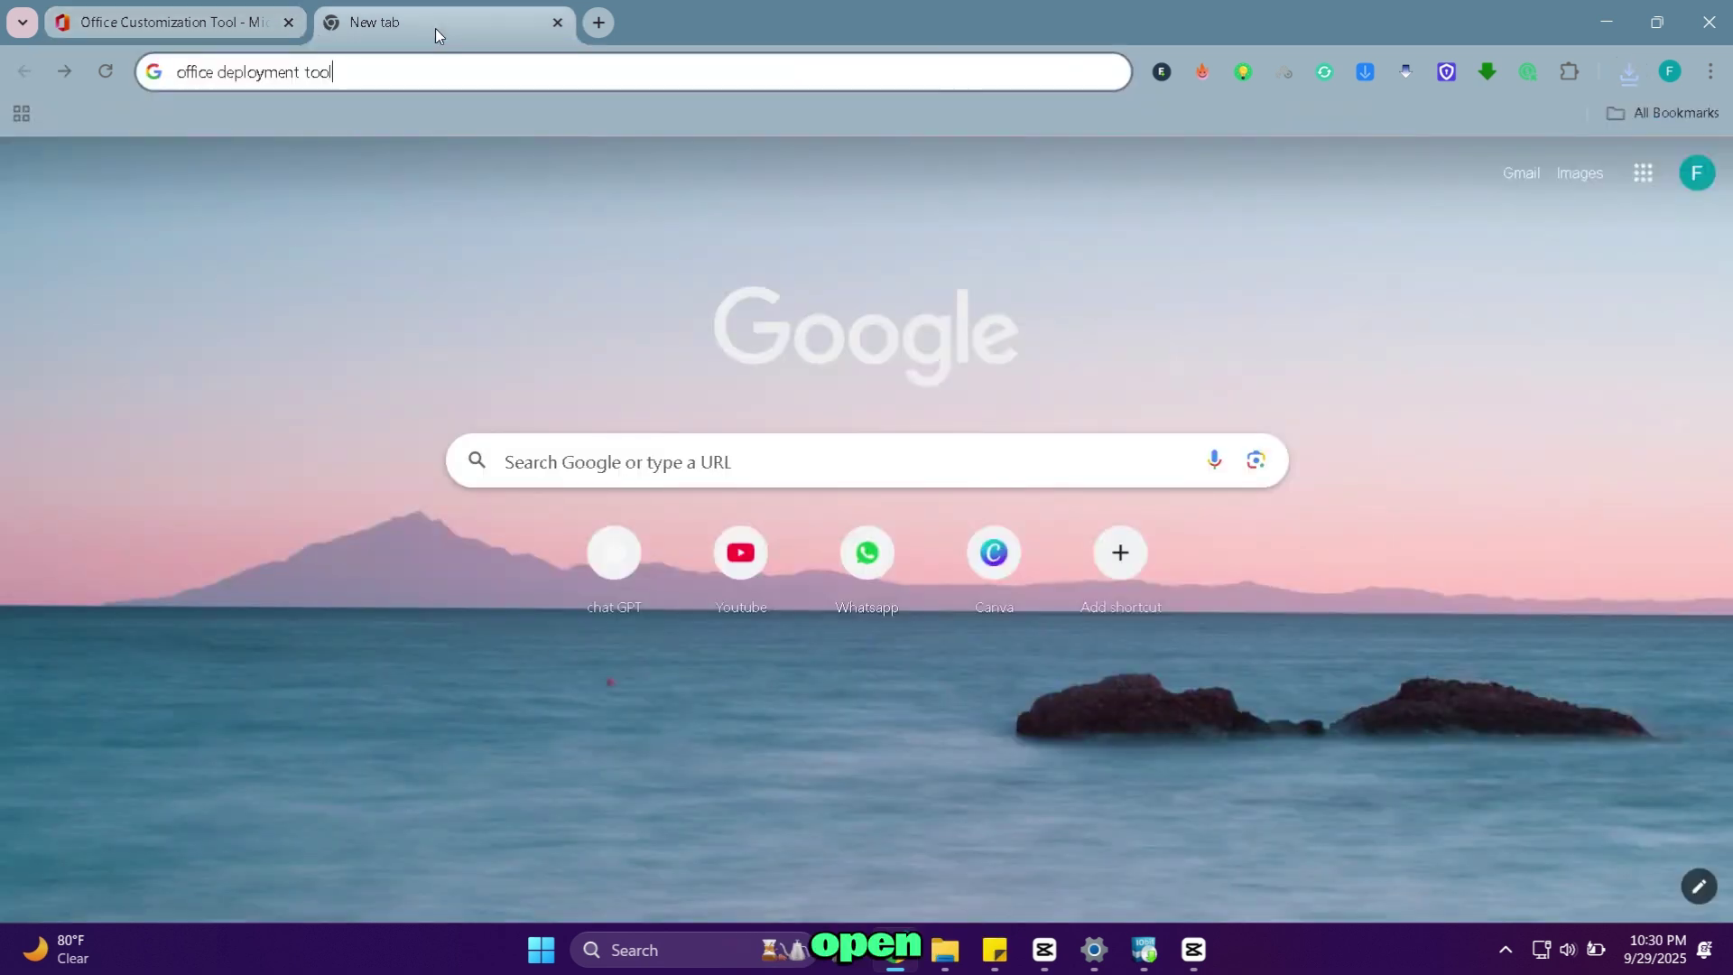
pyautogui.moveTo(387, 75); pyautogui.dragTo(160, 72)
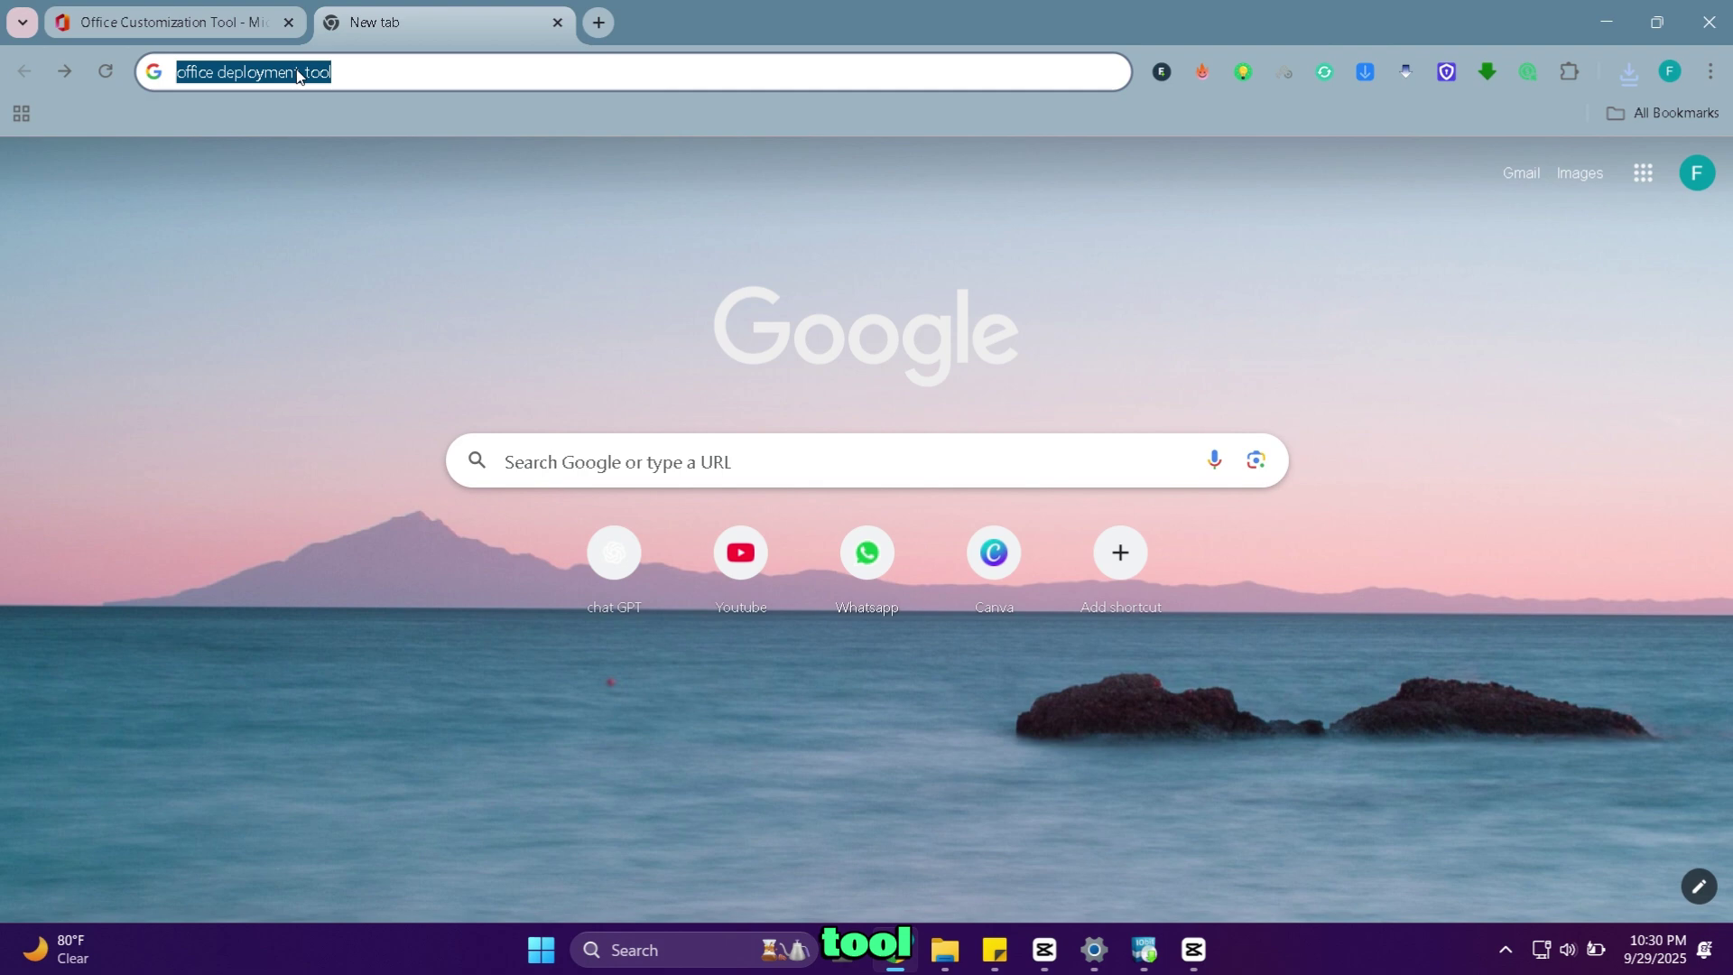
pyautogui.click(366, 71)
pyautogui.press('Return')
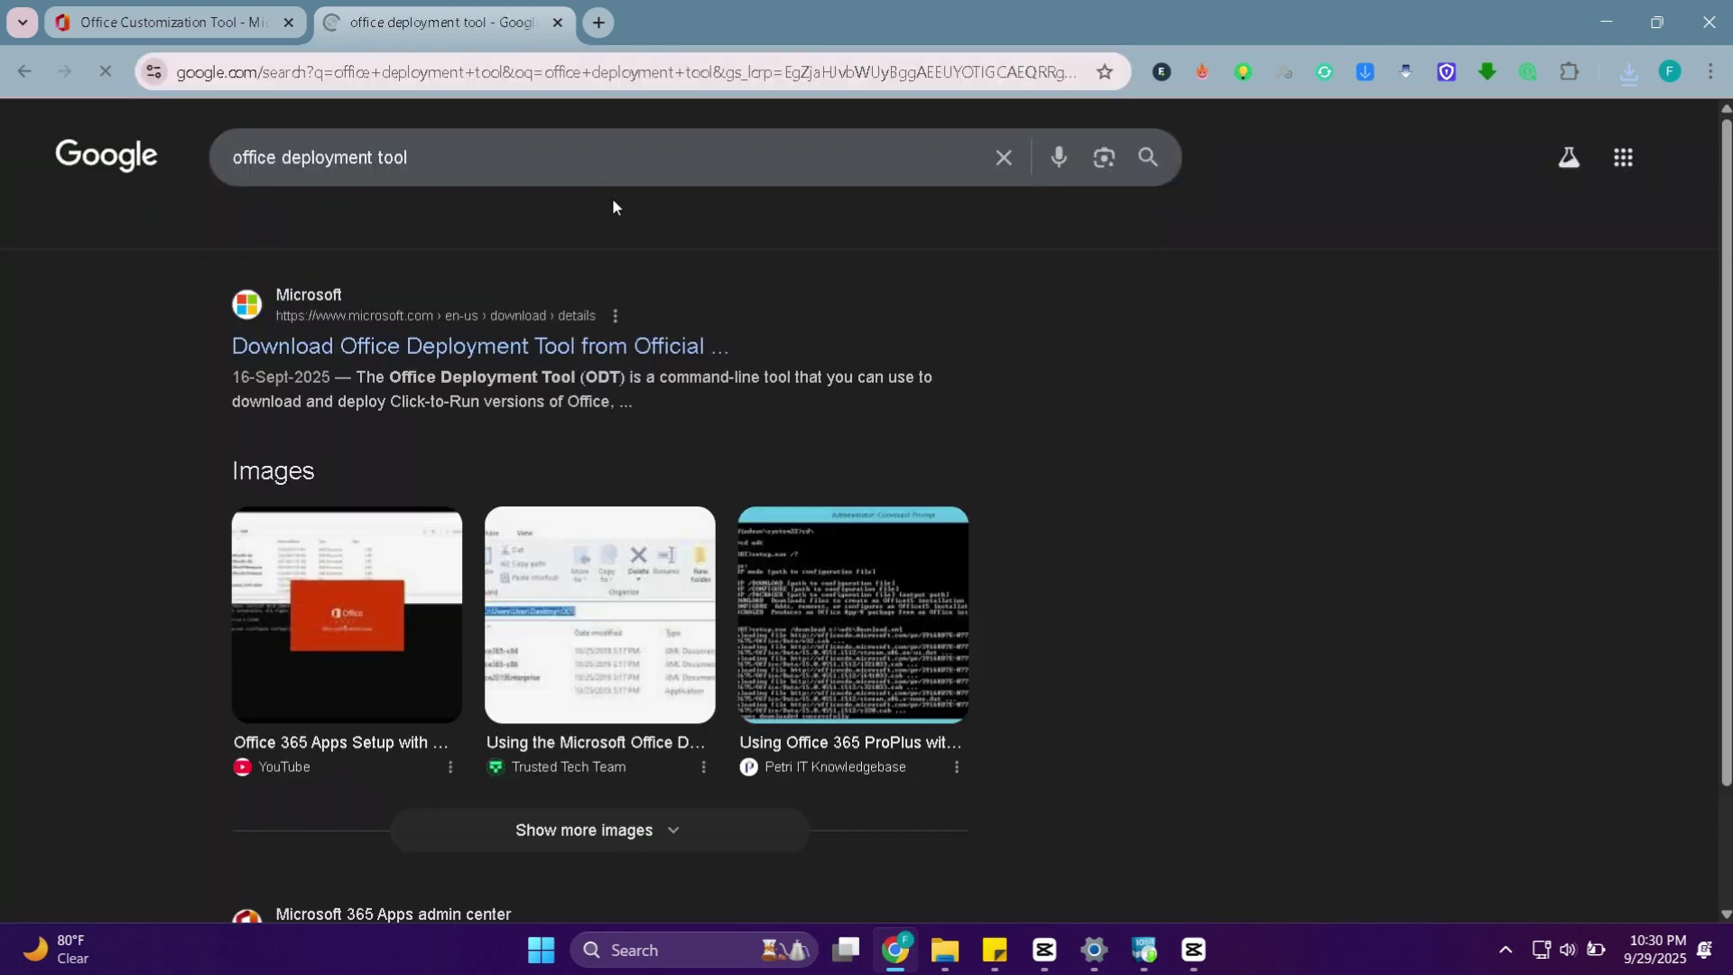
pyautogui.click(490, 345)
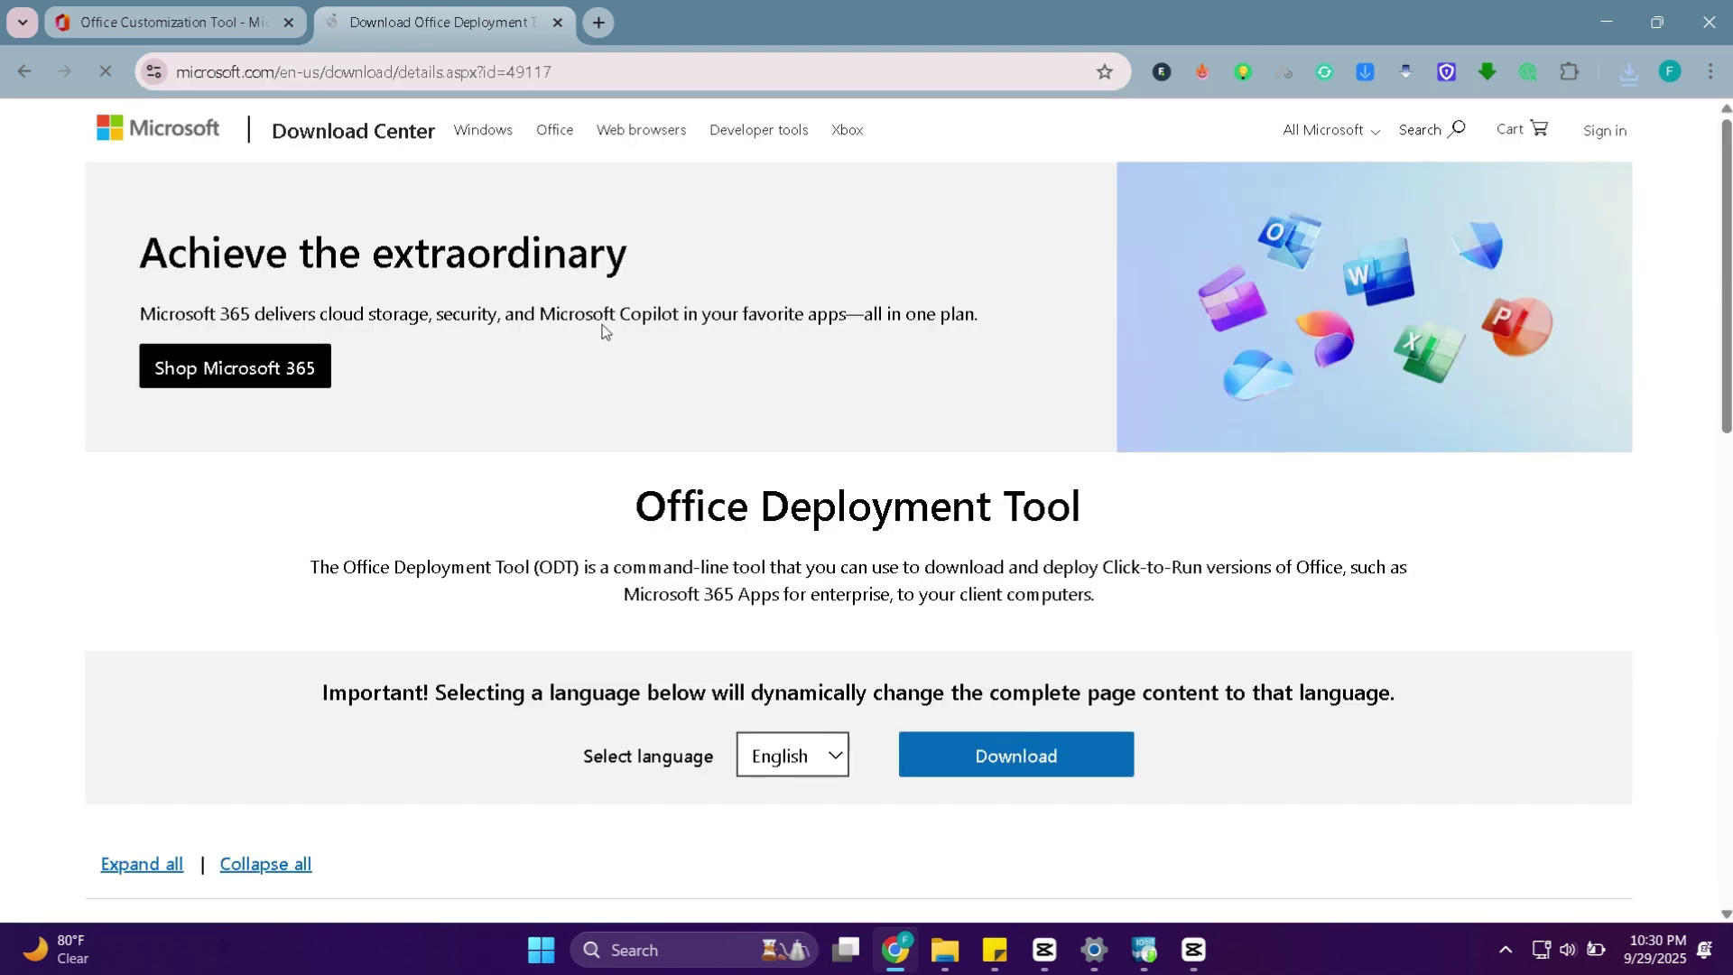
pyautogui.scroll(-1, 989, 511)
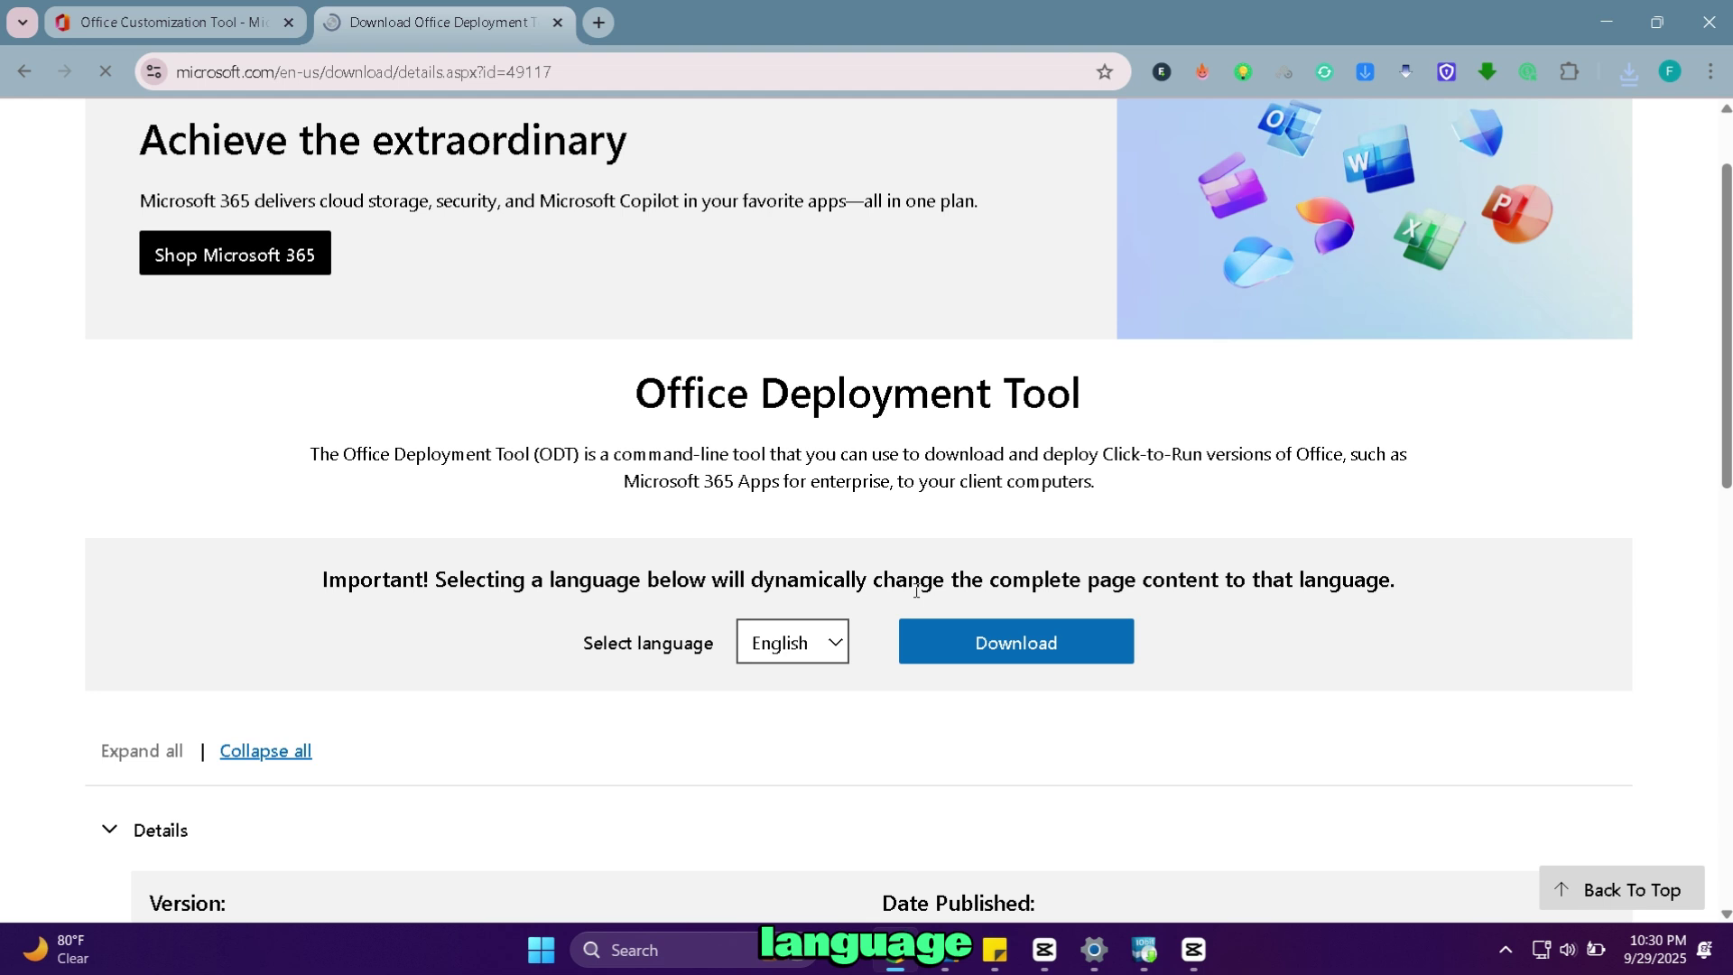
# Download the officedeploymenttool installer and check its progress in the downloads list.
pyautogui.click(1048, 644)
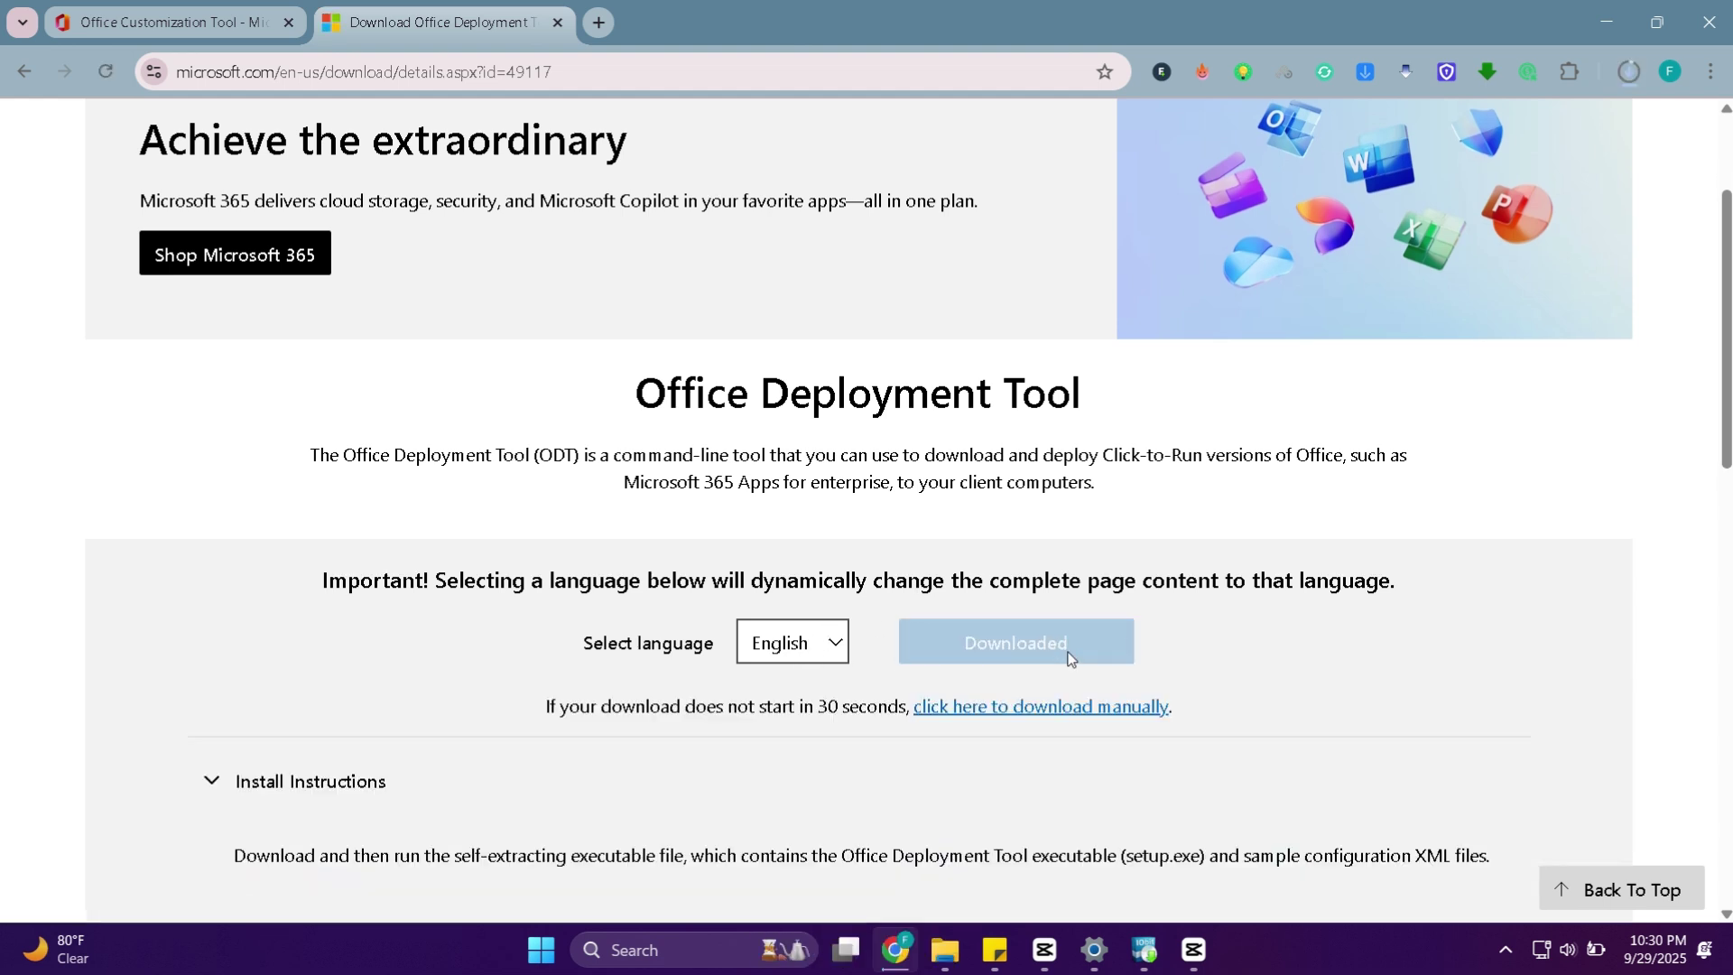
pyautogui.click(1632, 75)
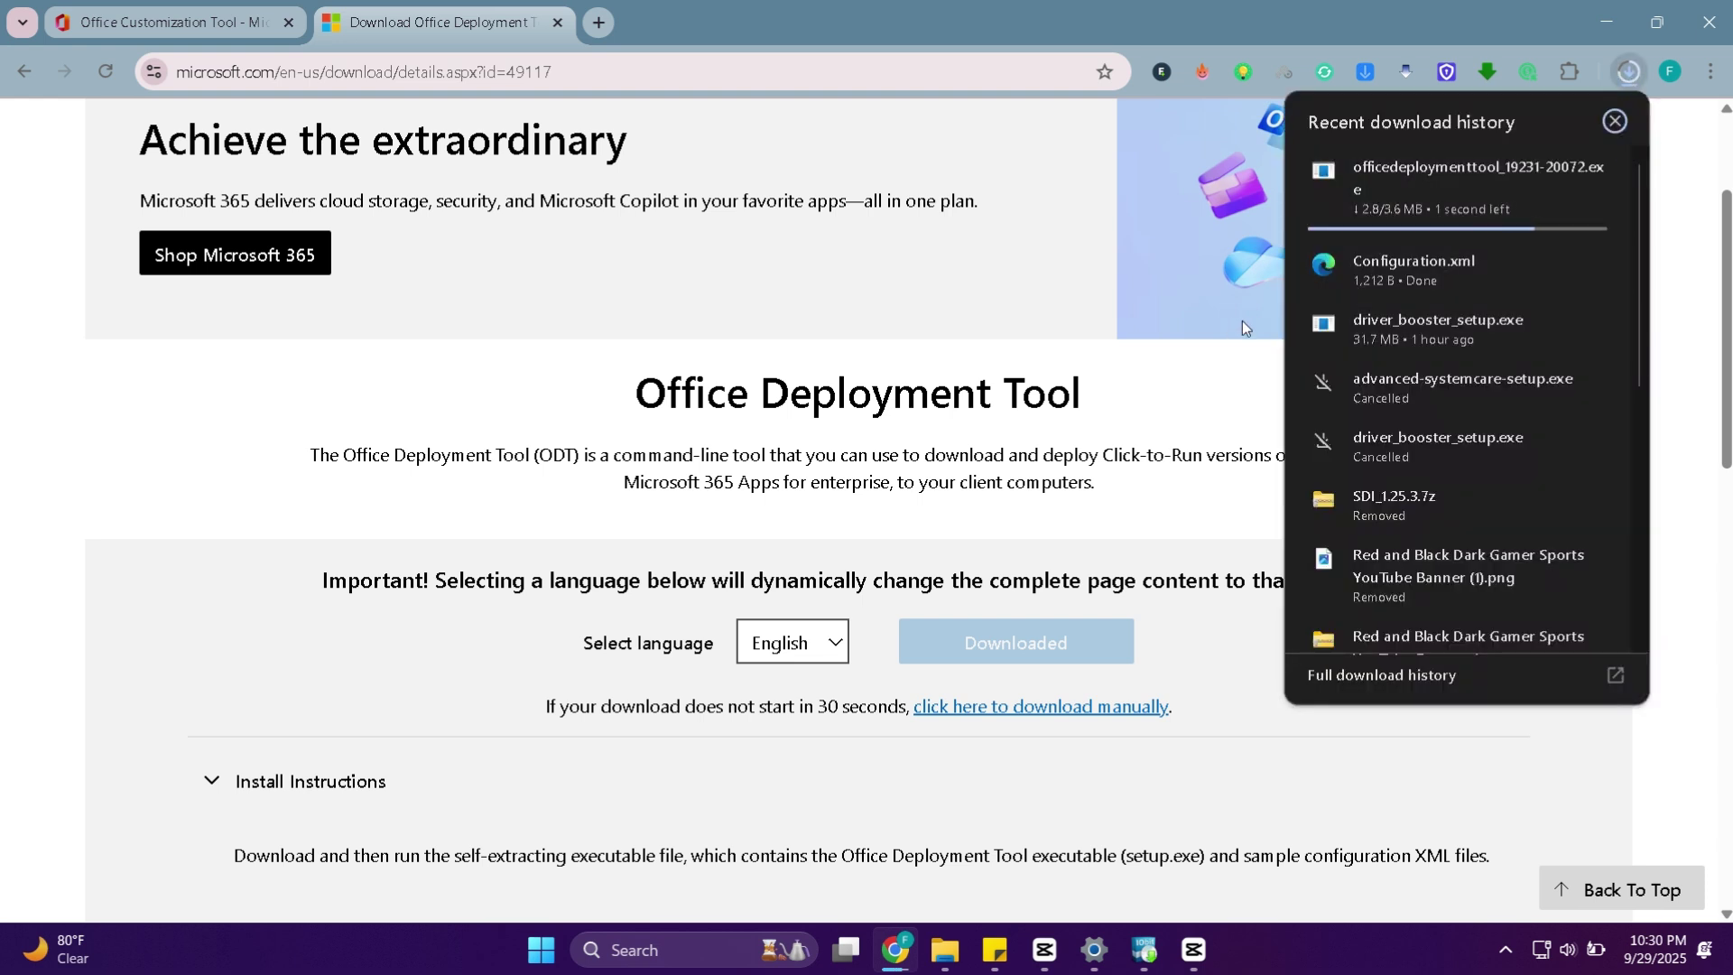
pyautogui.click(1198, 337)
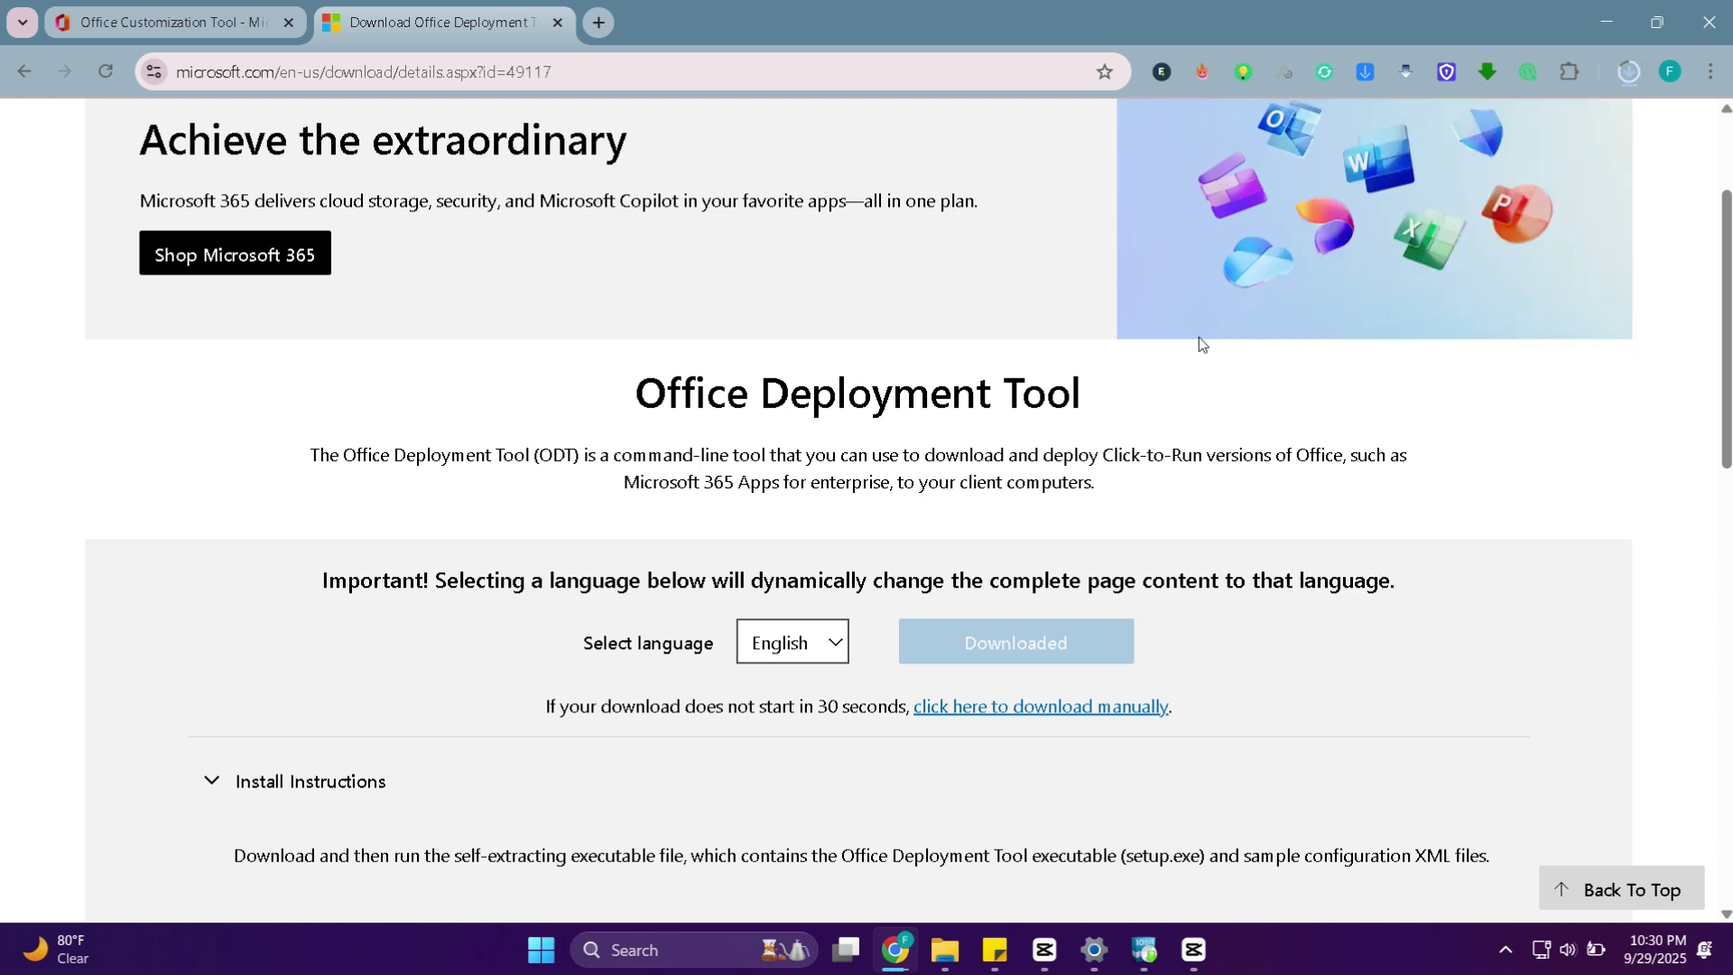
pyautogui.click(1630, 73)
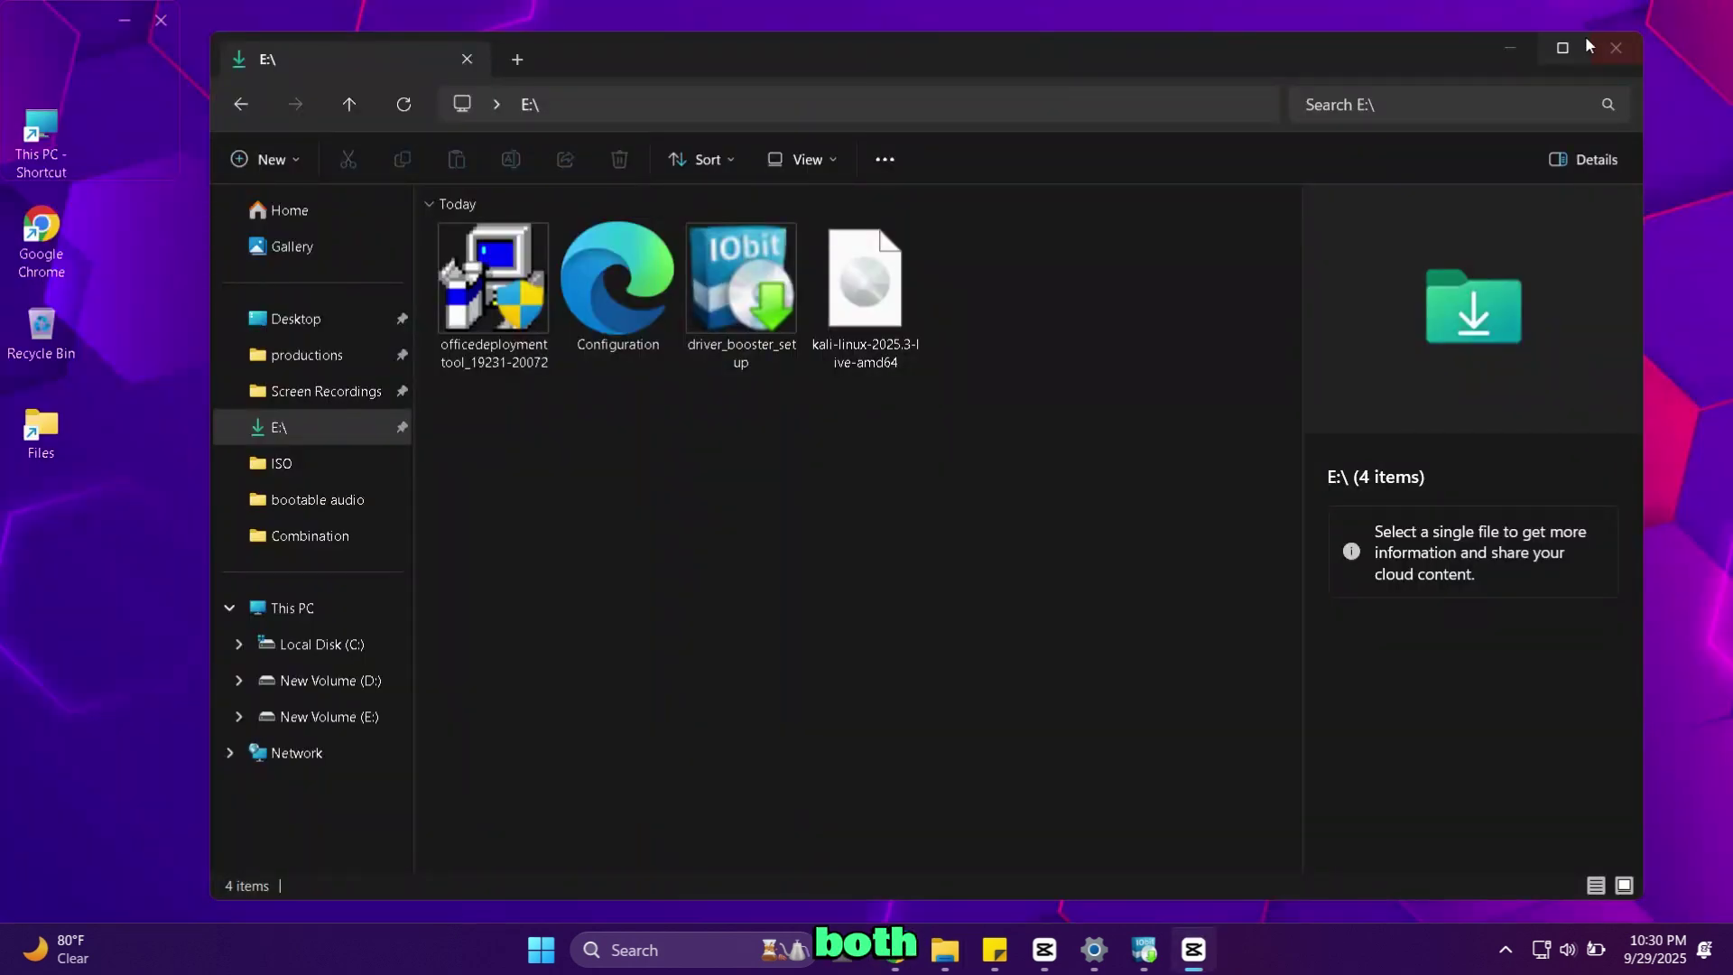
# Copy the deployment tool and Configuration files from E:\.
pyautogui.moveTo(627, 394); pyautogui.dragTo(474, 271)
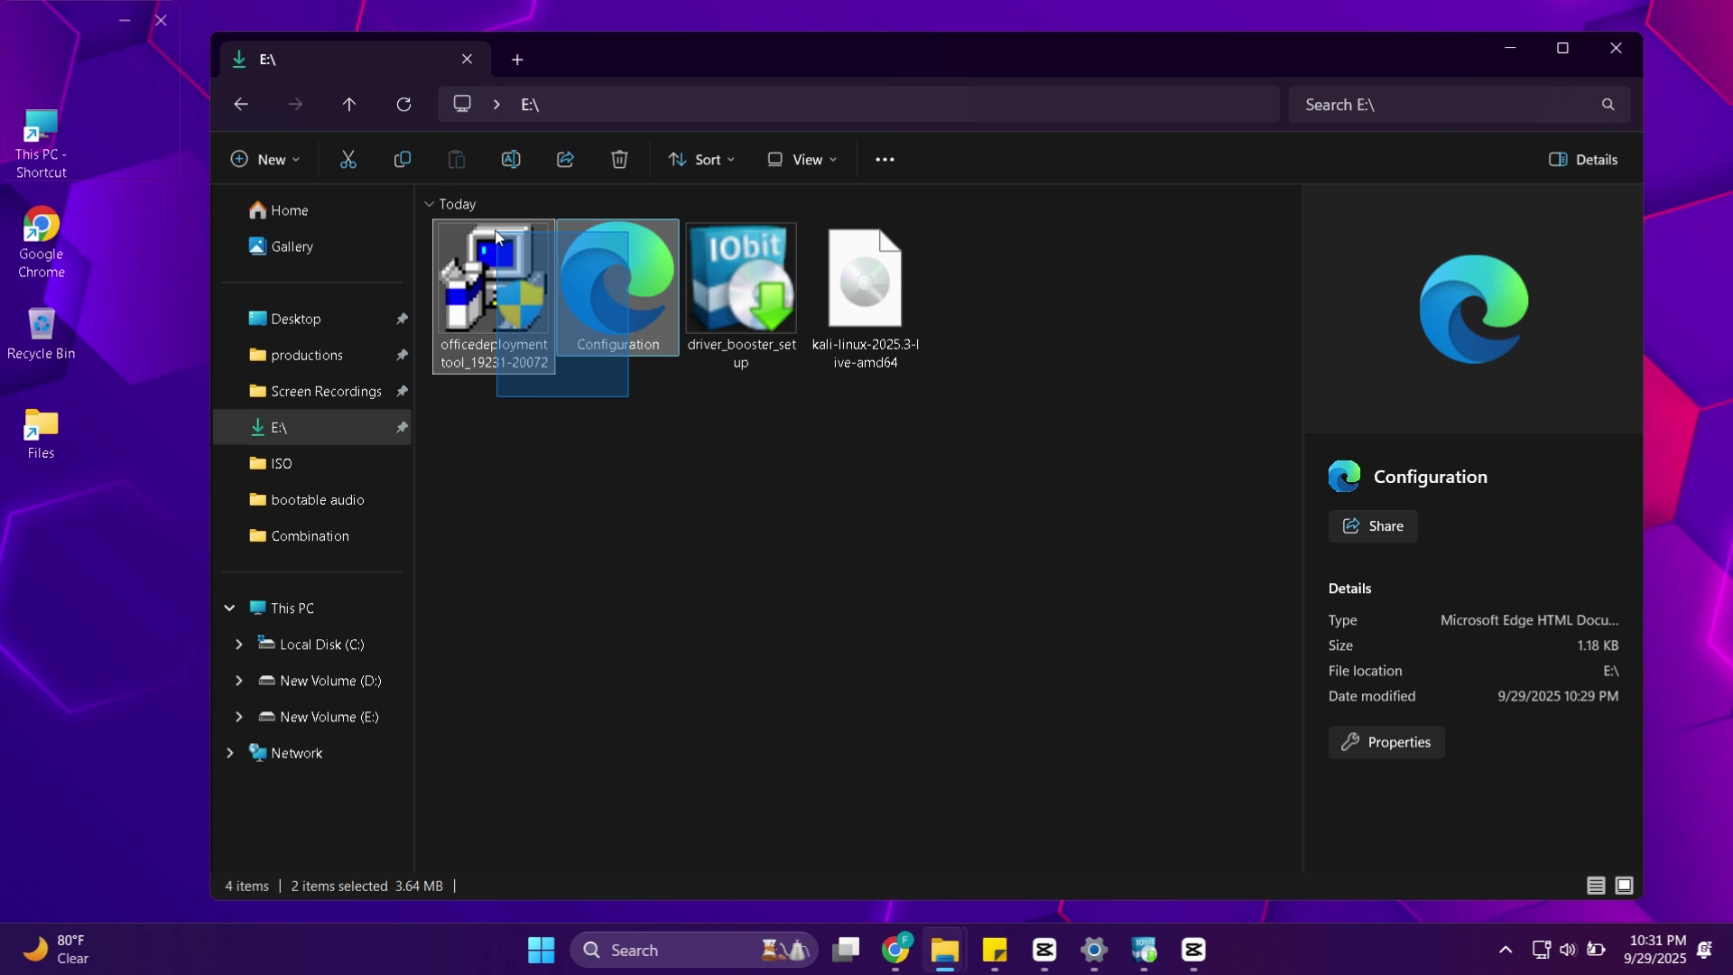
pyautogui.rightClick(498, 244)
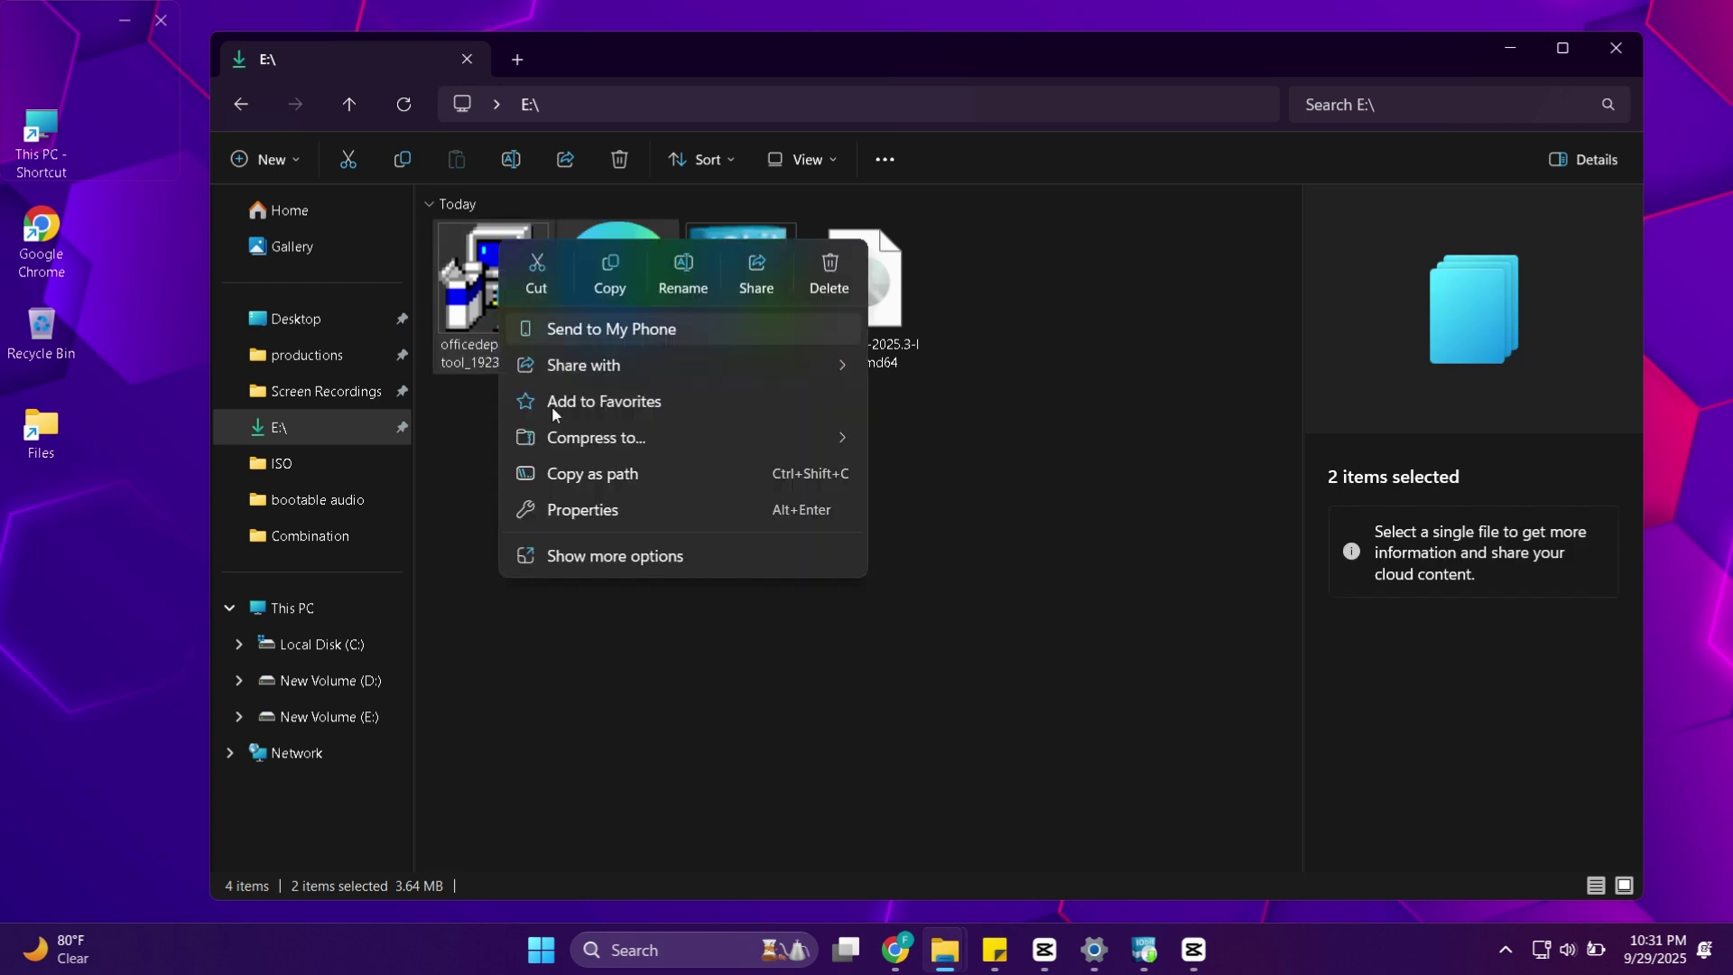
pyautogui.click(609, 271)
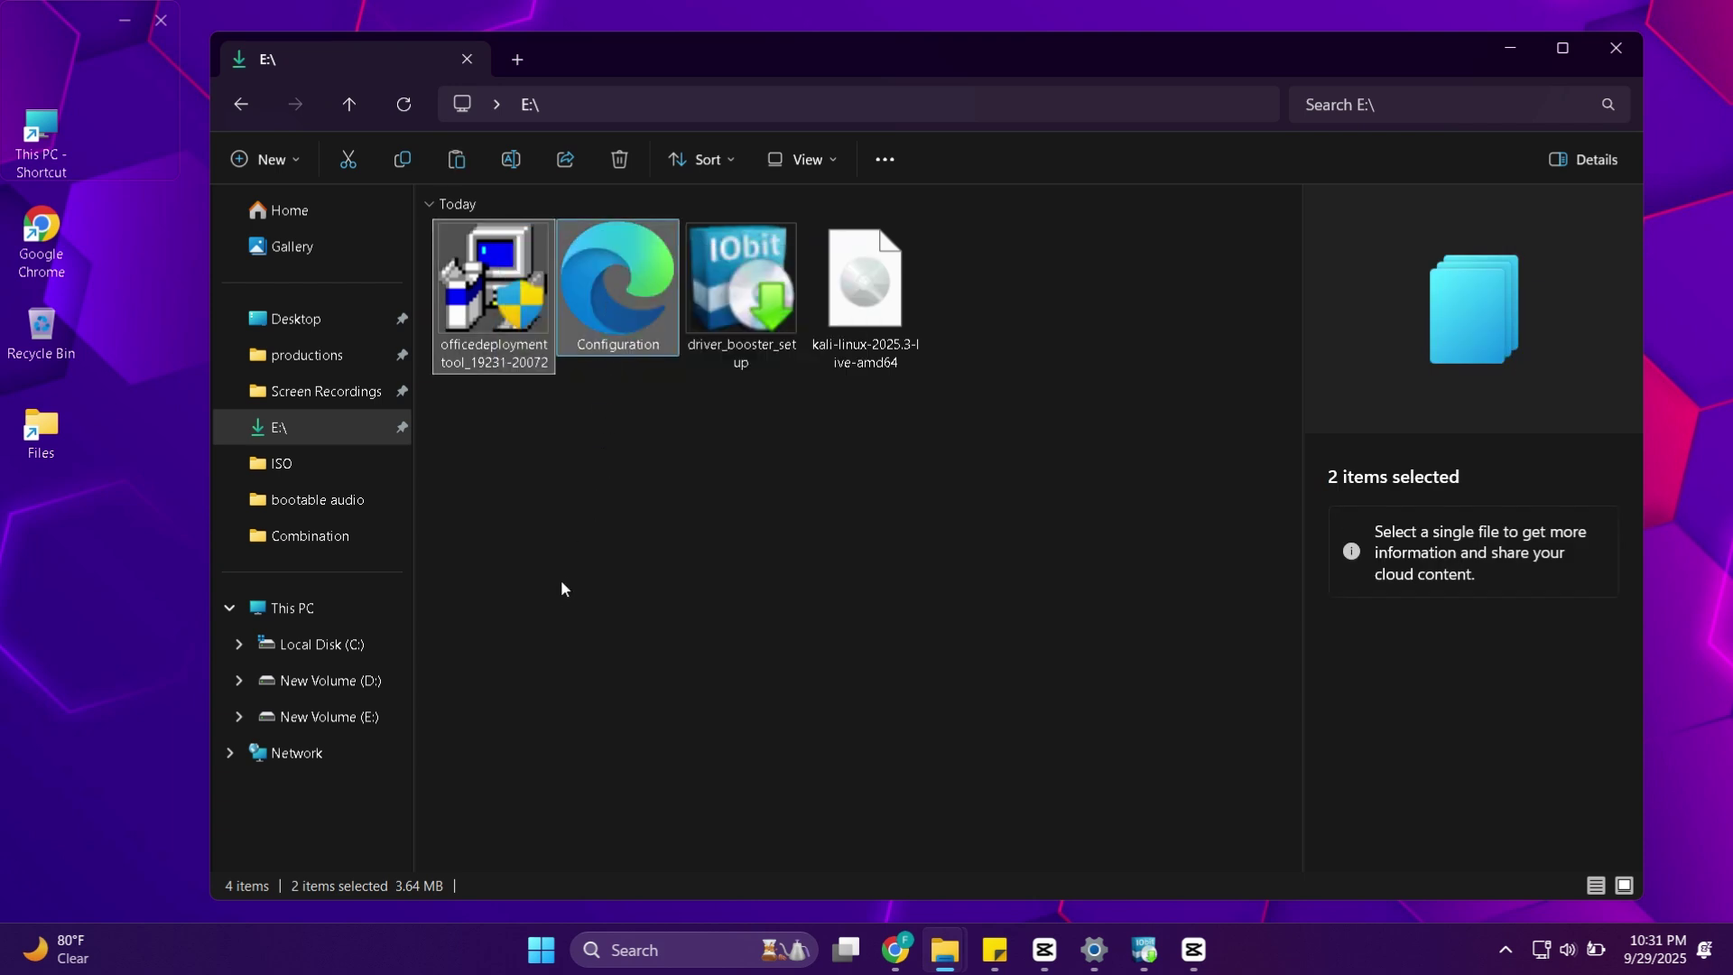
# Create a new folder named Office2024 at the root of Local Disk (C:).
pyautogui.click(311, 651)
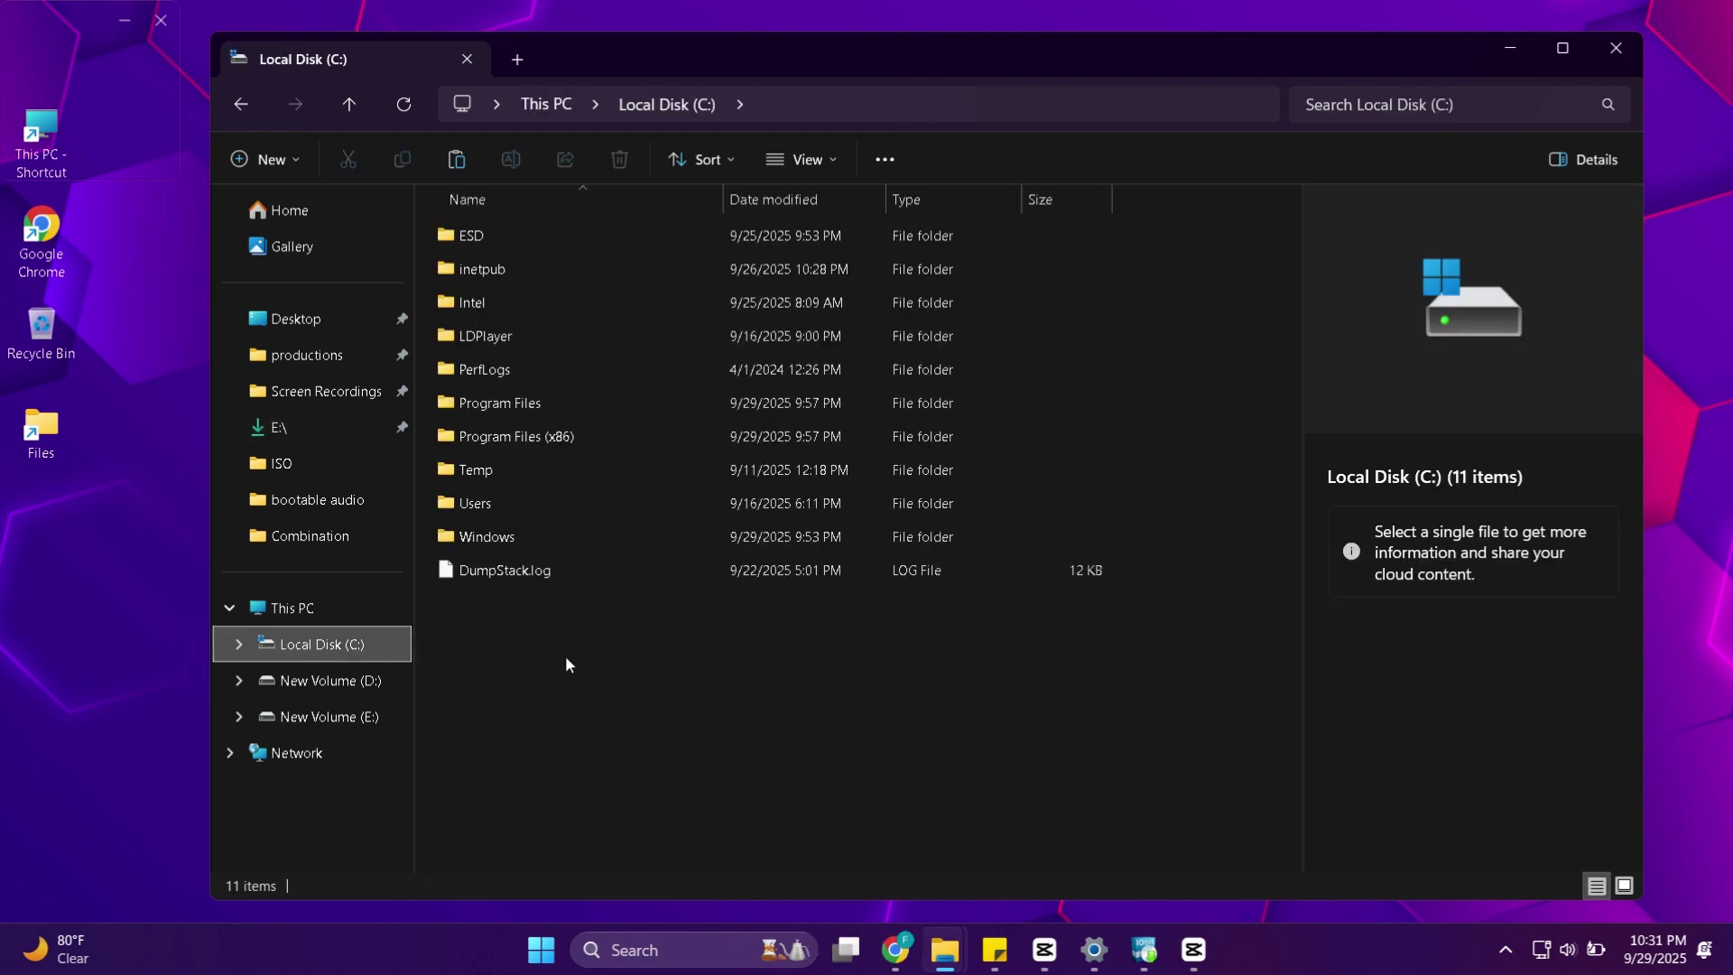
pyautogui.click(270, 161)
pyautogui.click(278, 213)
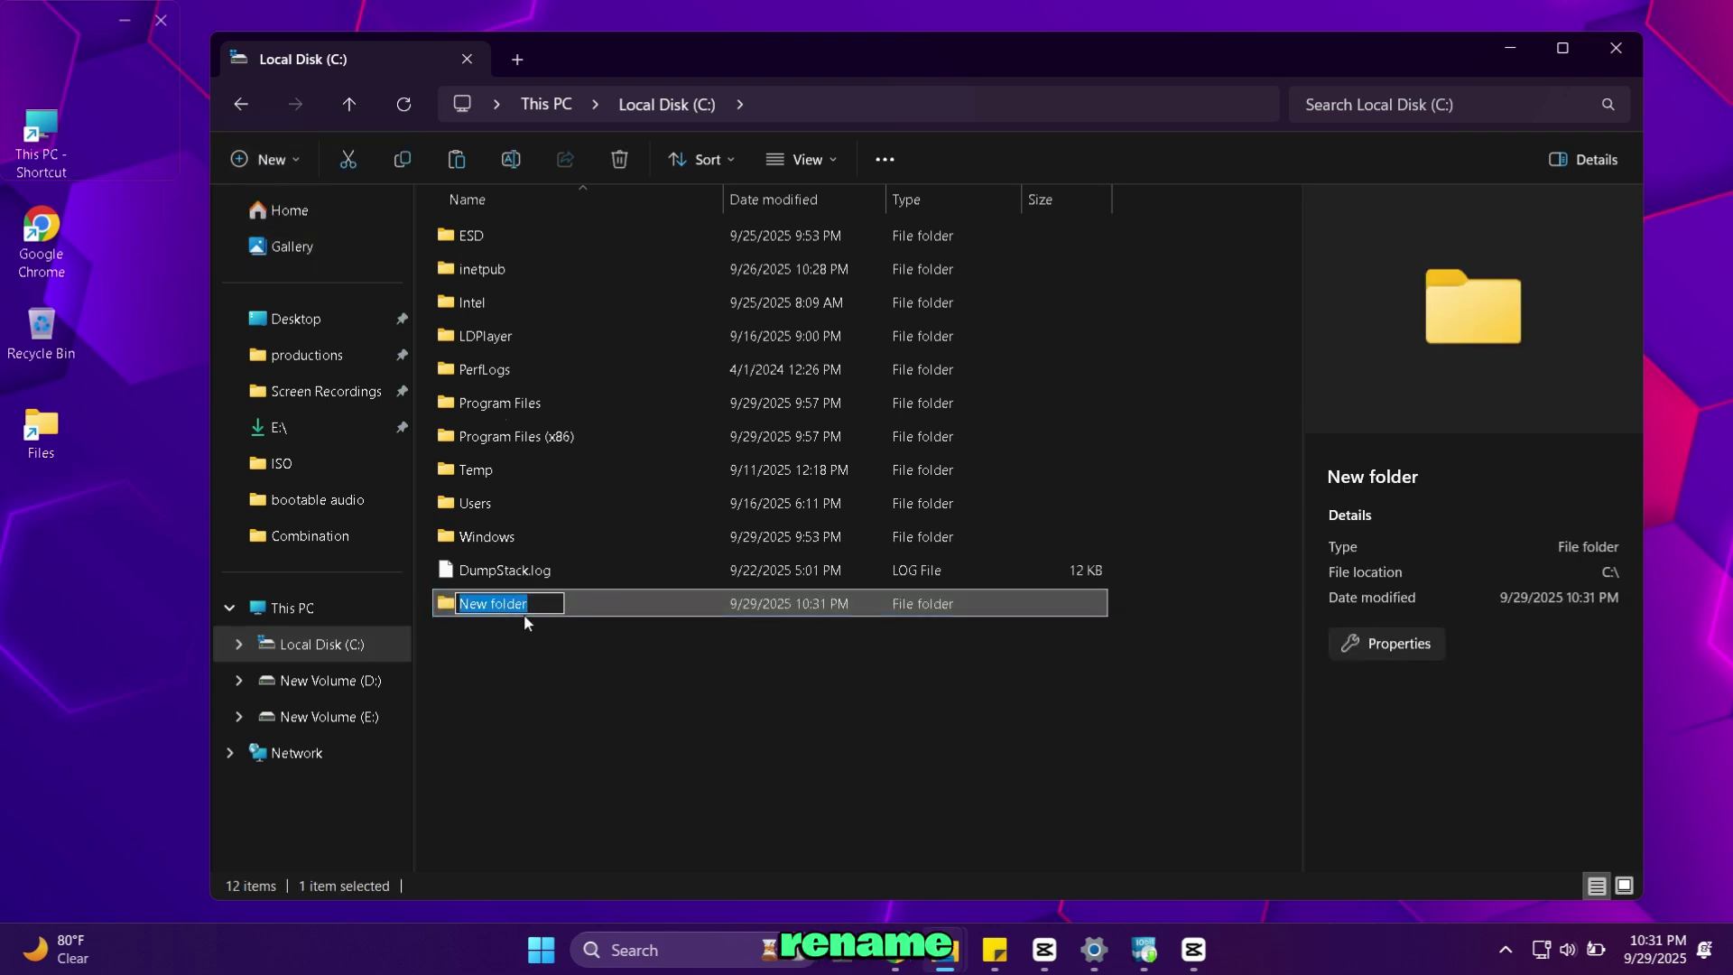
pyautogui.write('Of')
pyautogui.write('ice202')
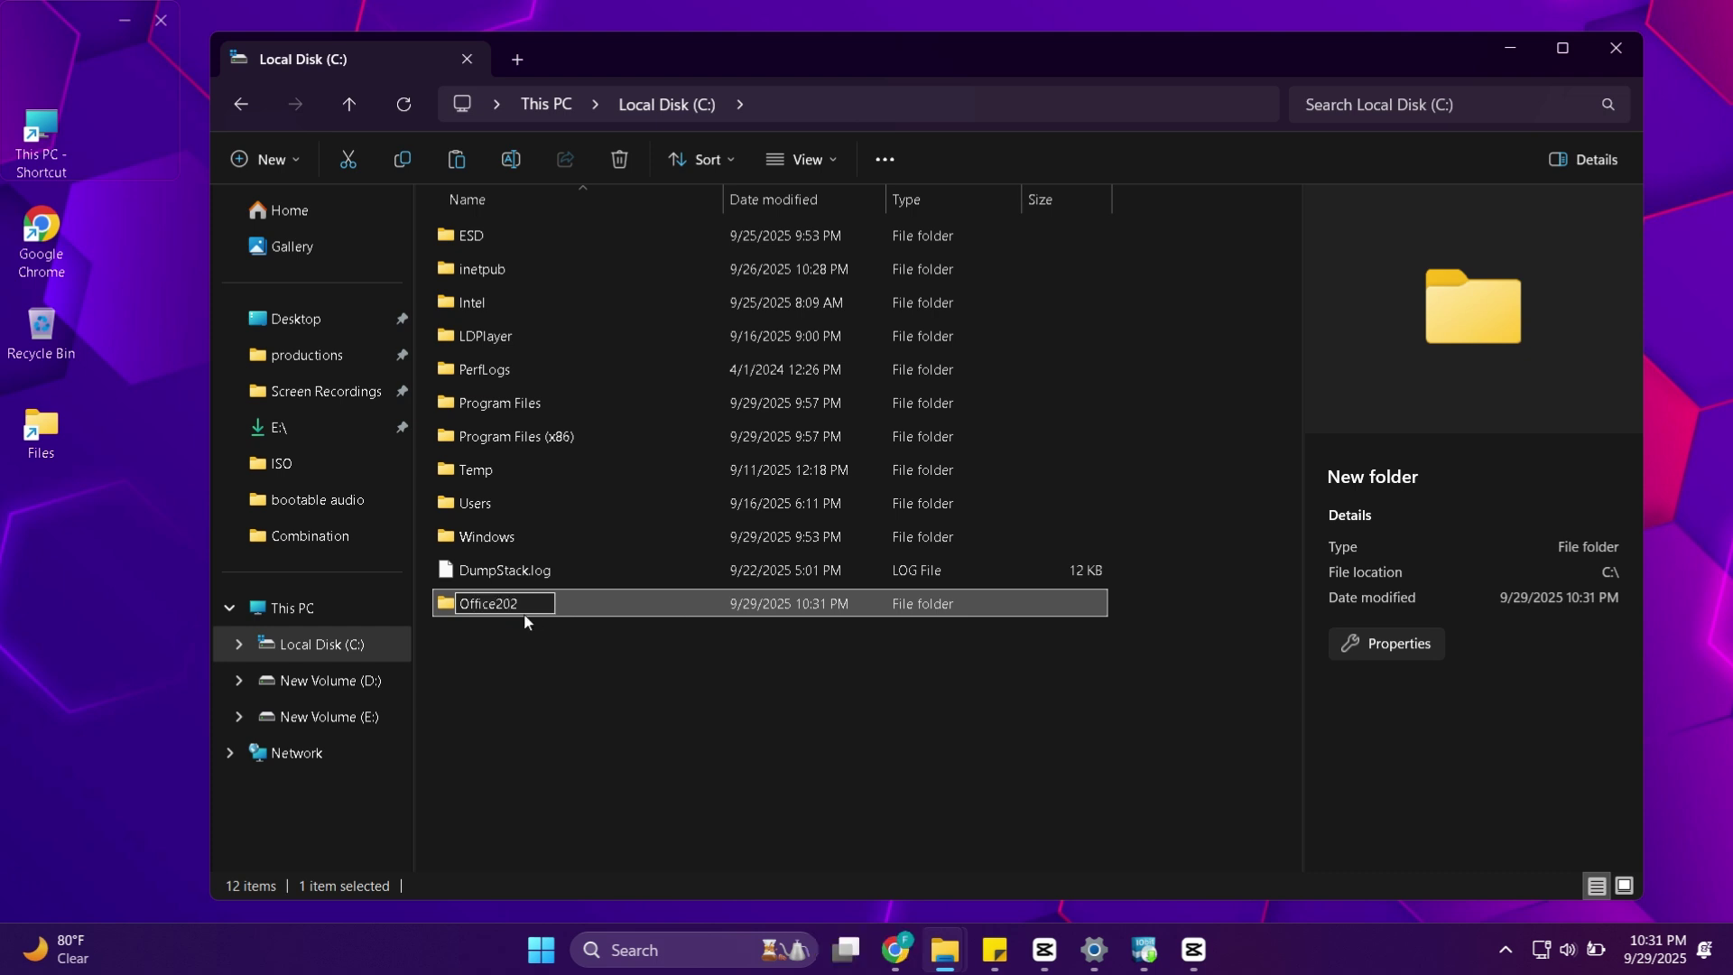
pyautogui.write('4')
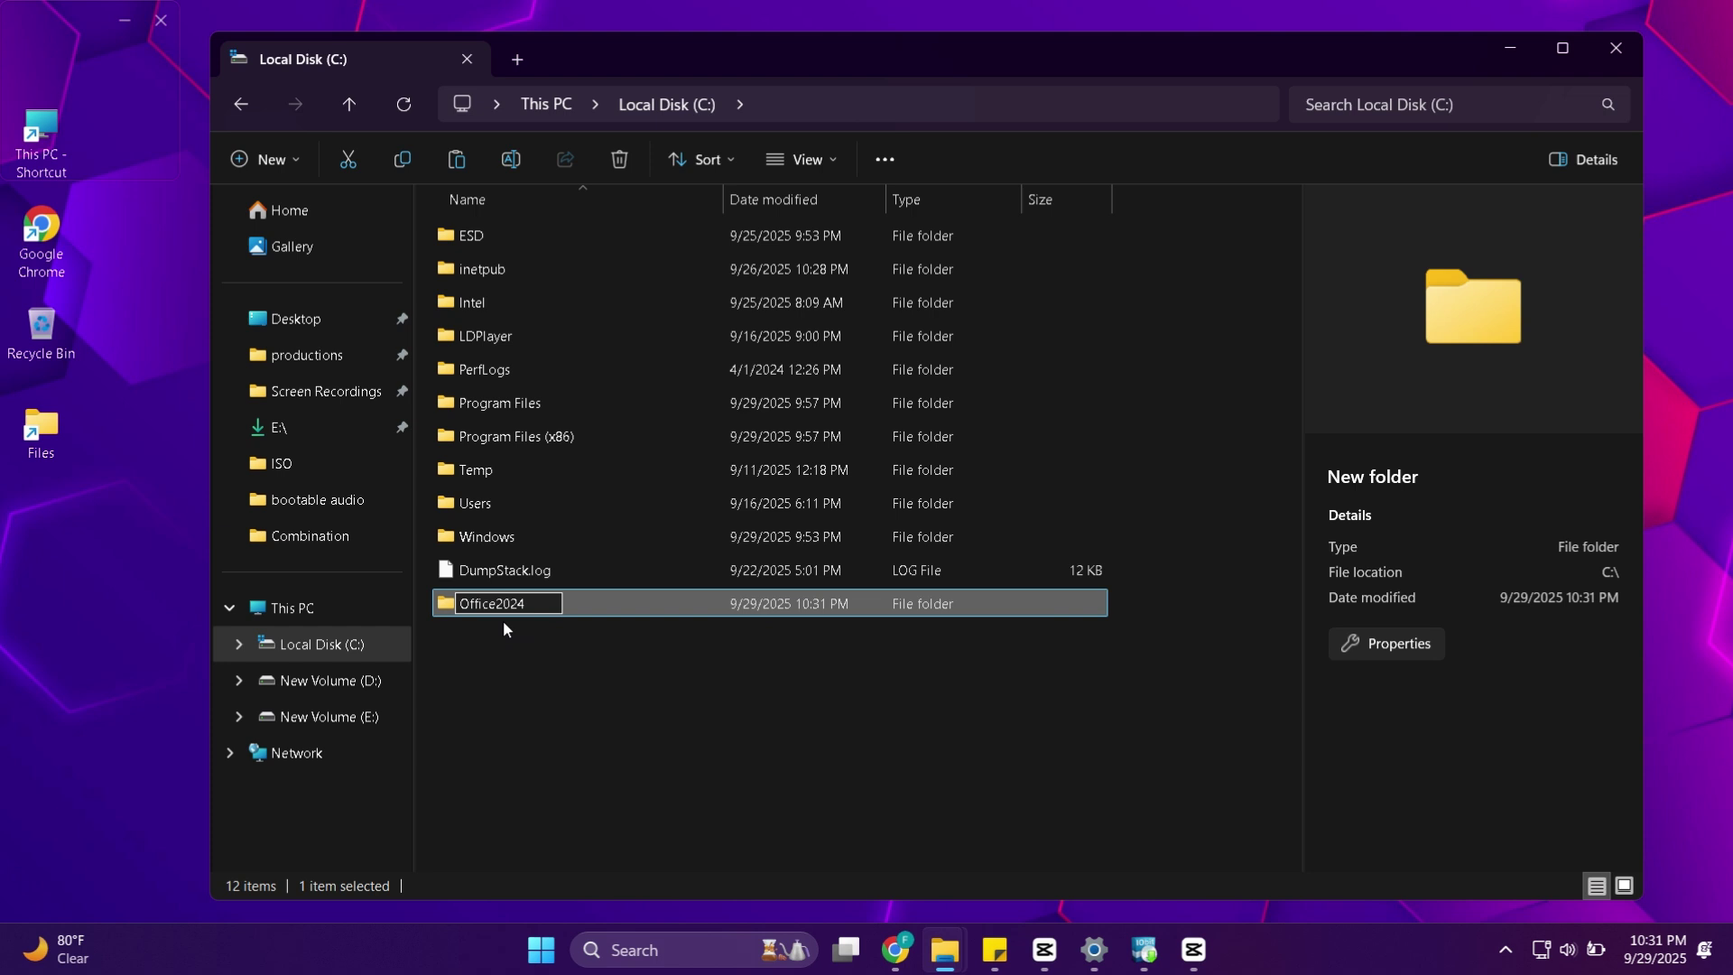
pyautogui.press('Return')
pyautogui.click(522, 661)
# Paste the copied files into the Office2024 folder.
pyautogui.doubleClick(531, 603)
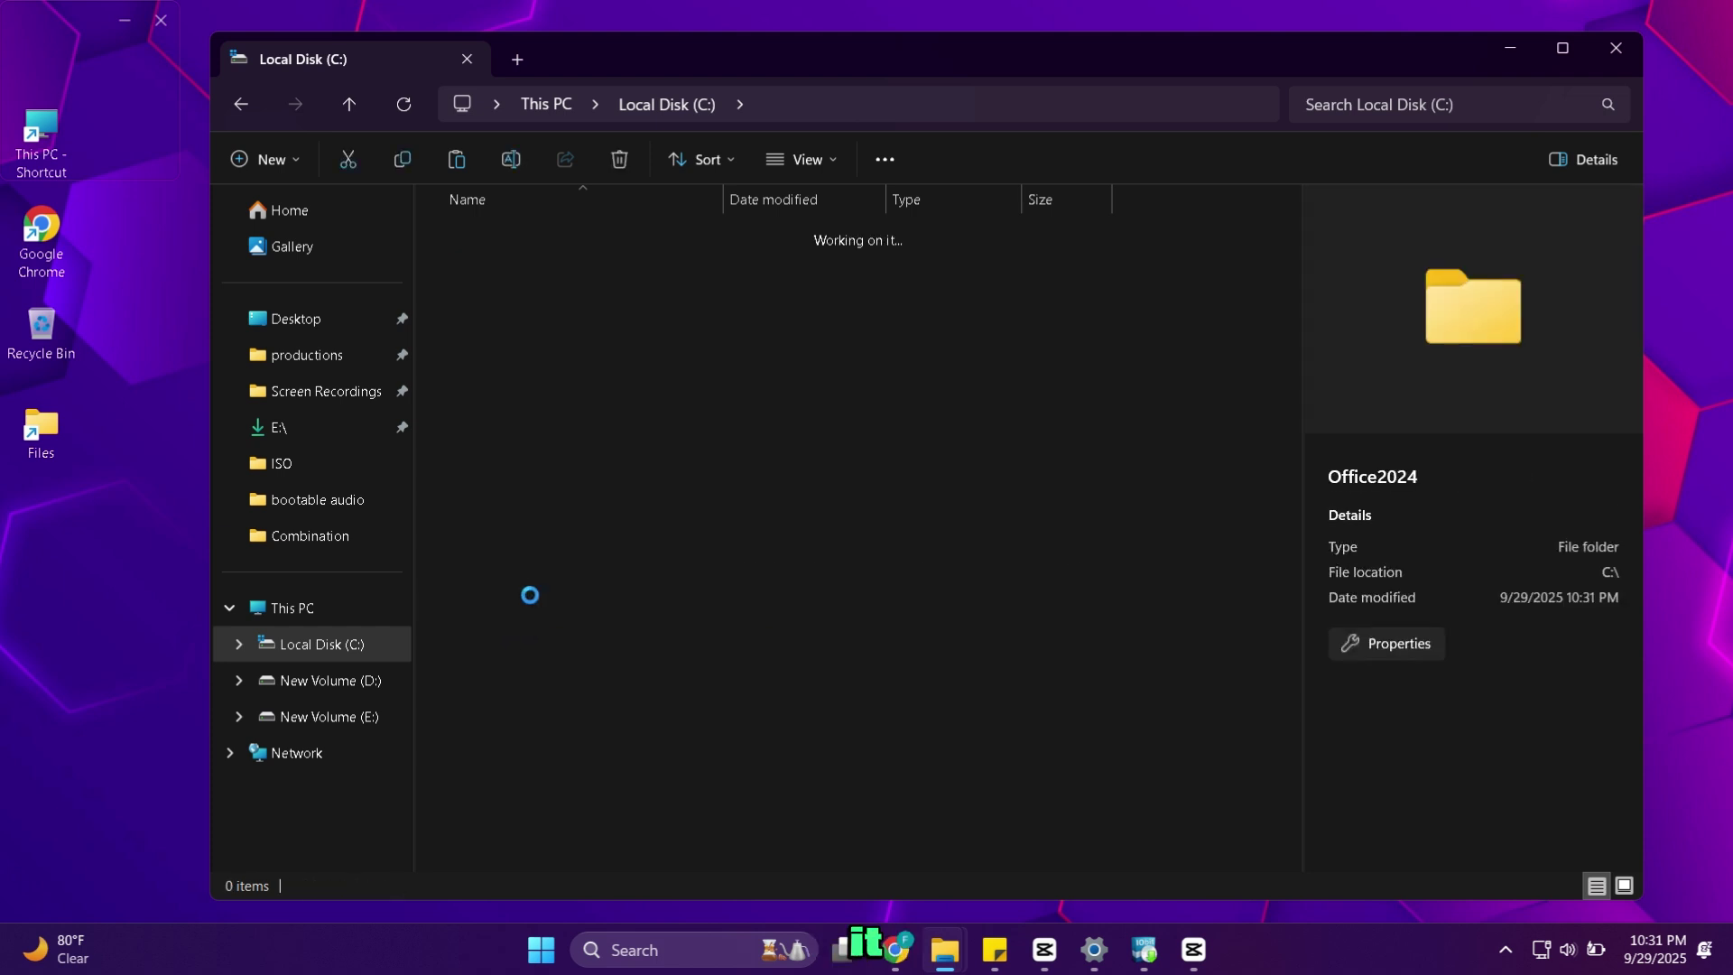
pyautogui.rightClick(598, 329)
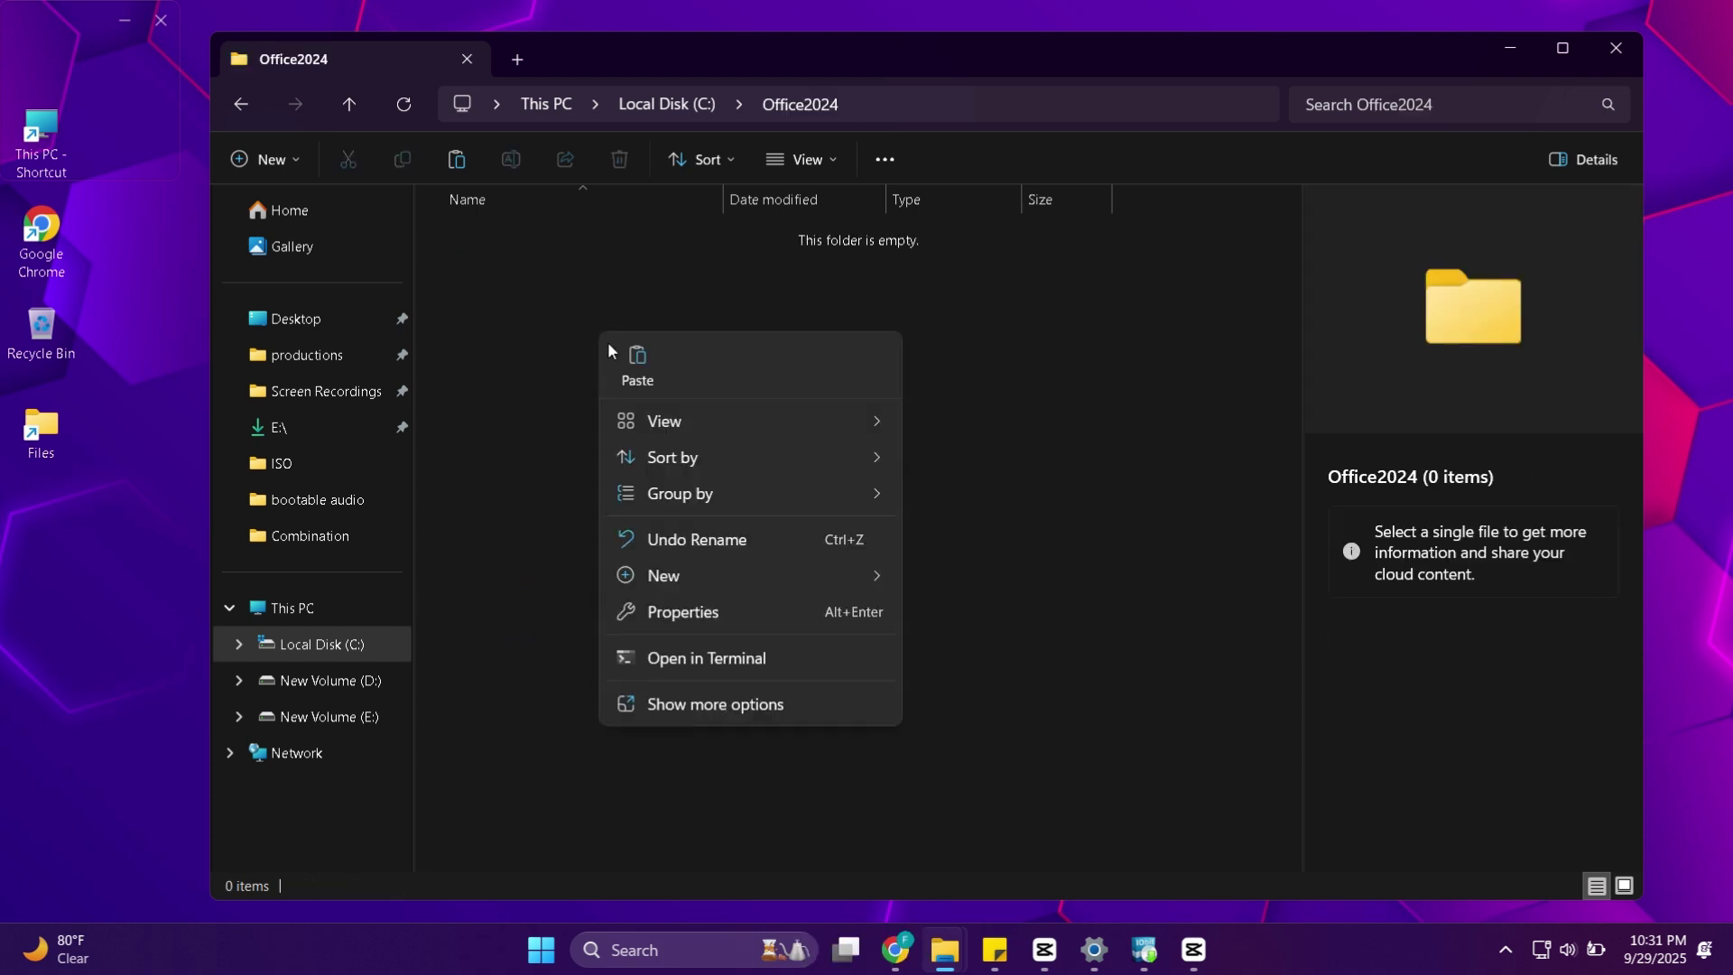
pyautogui.click(637, 368)
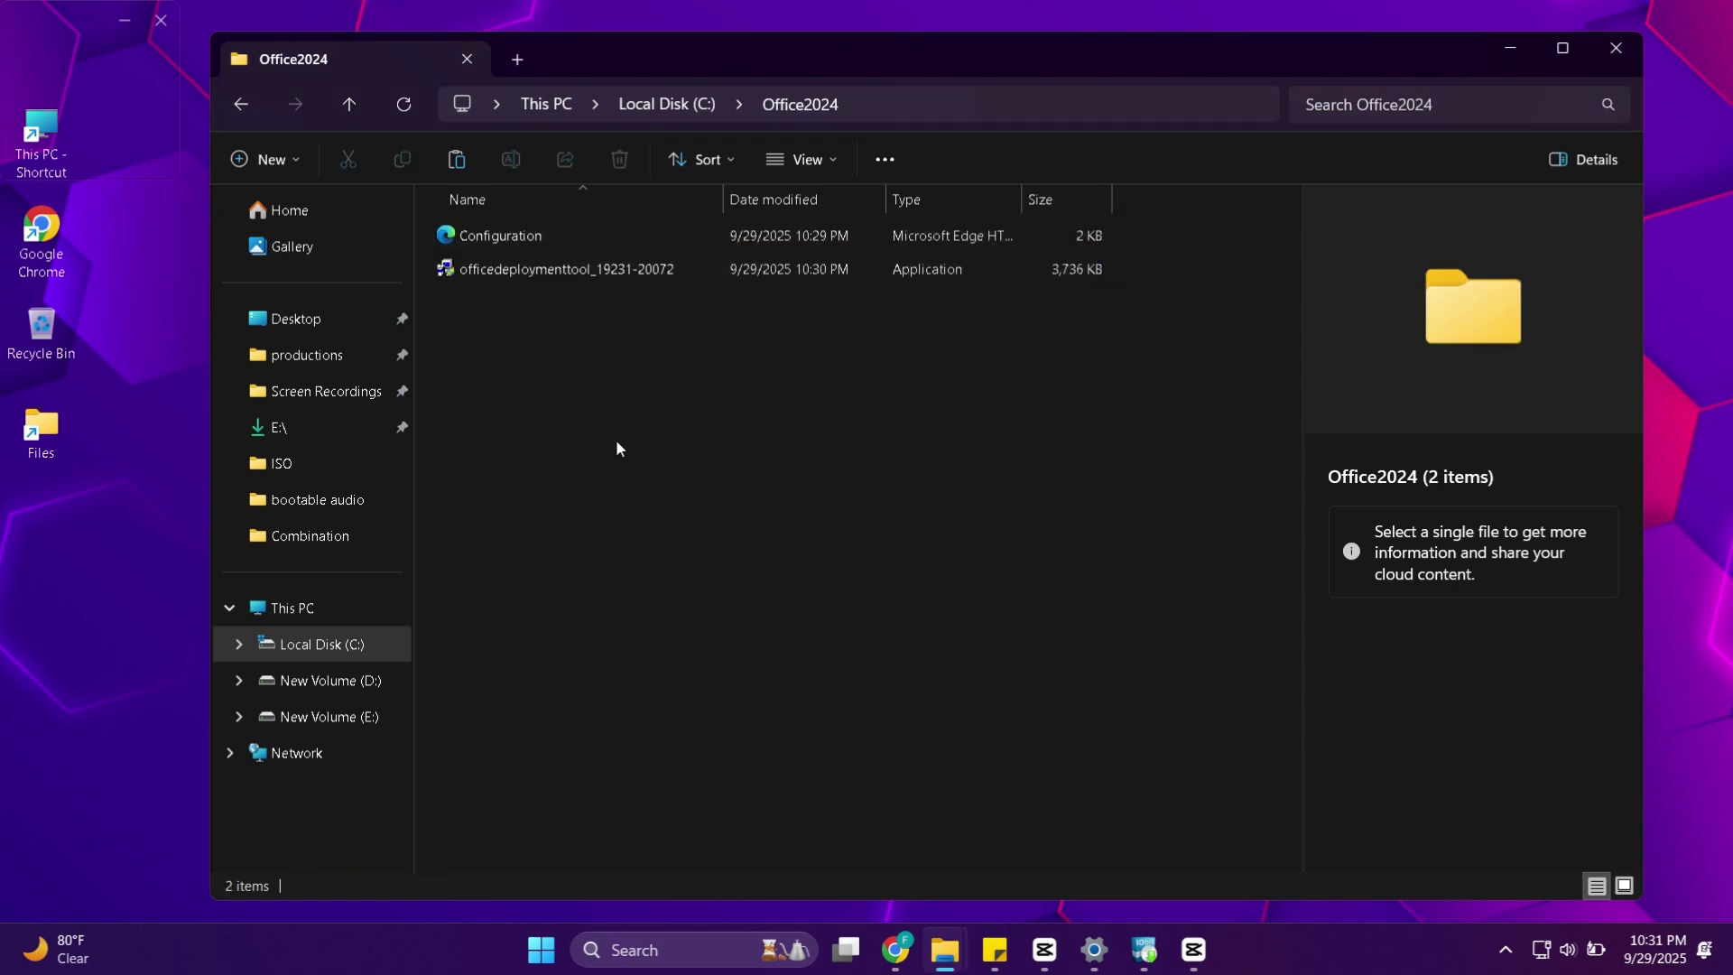
# Run officedeploymenttool and approve the User Account Control prompt.
pyautogui.rightClick(568, 271)
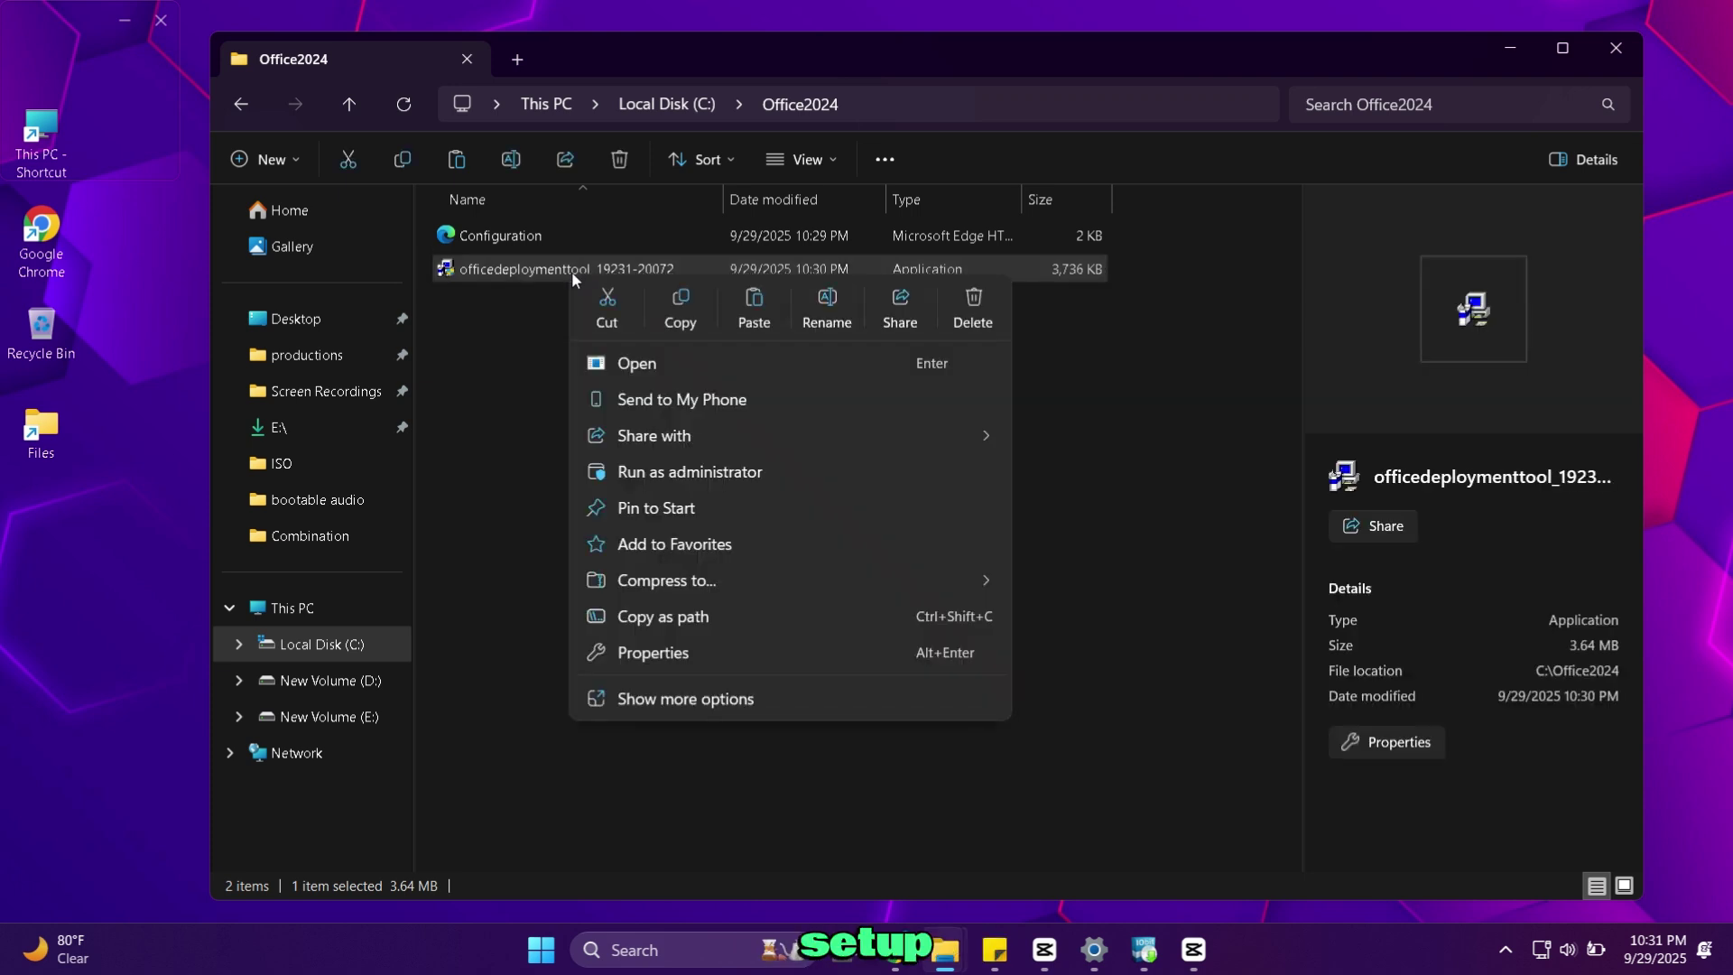
pyautogui.click(635, 365)
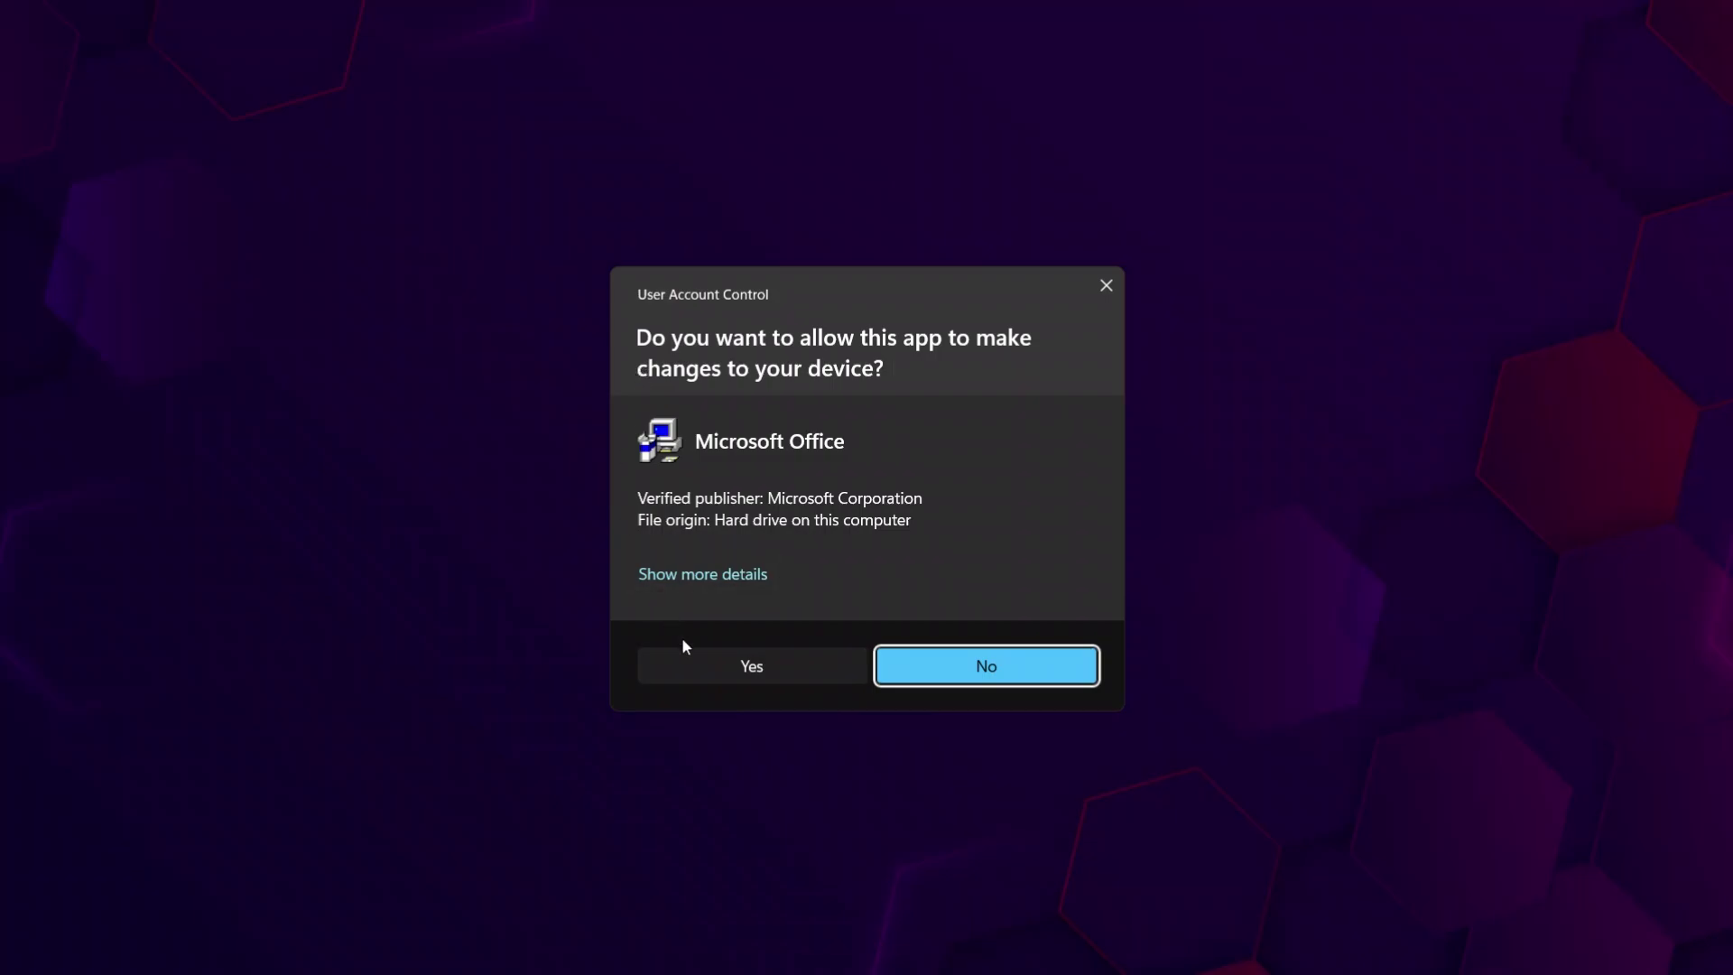
pyautogui.click(698, 658)
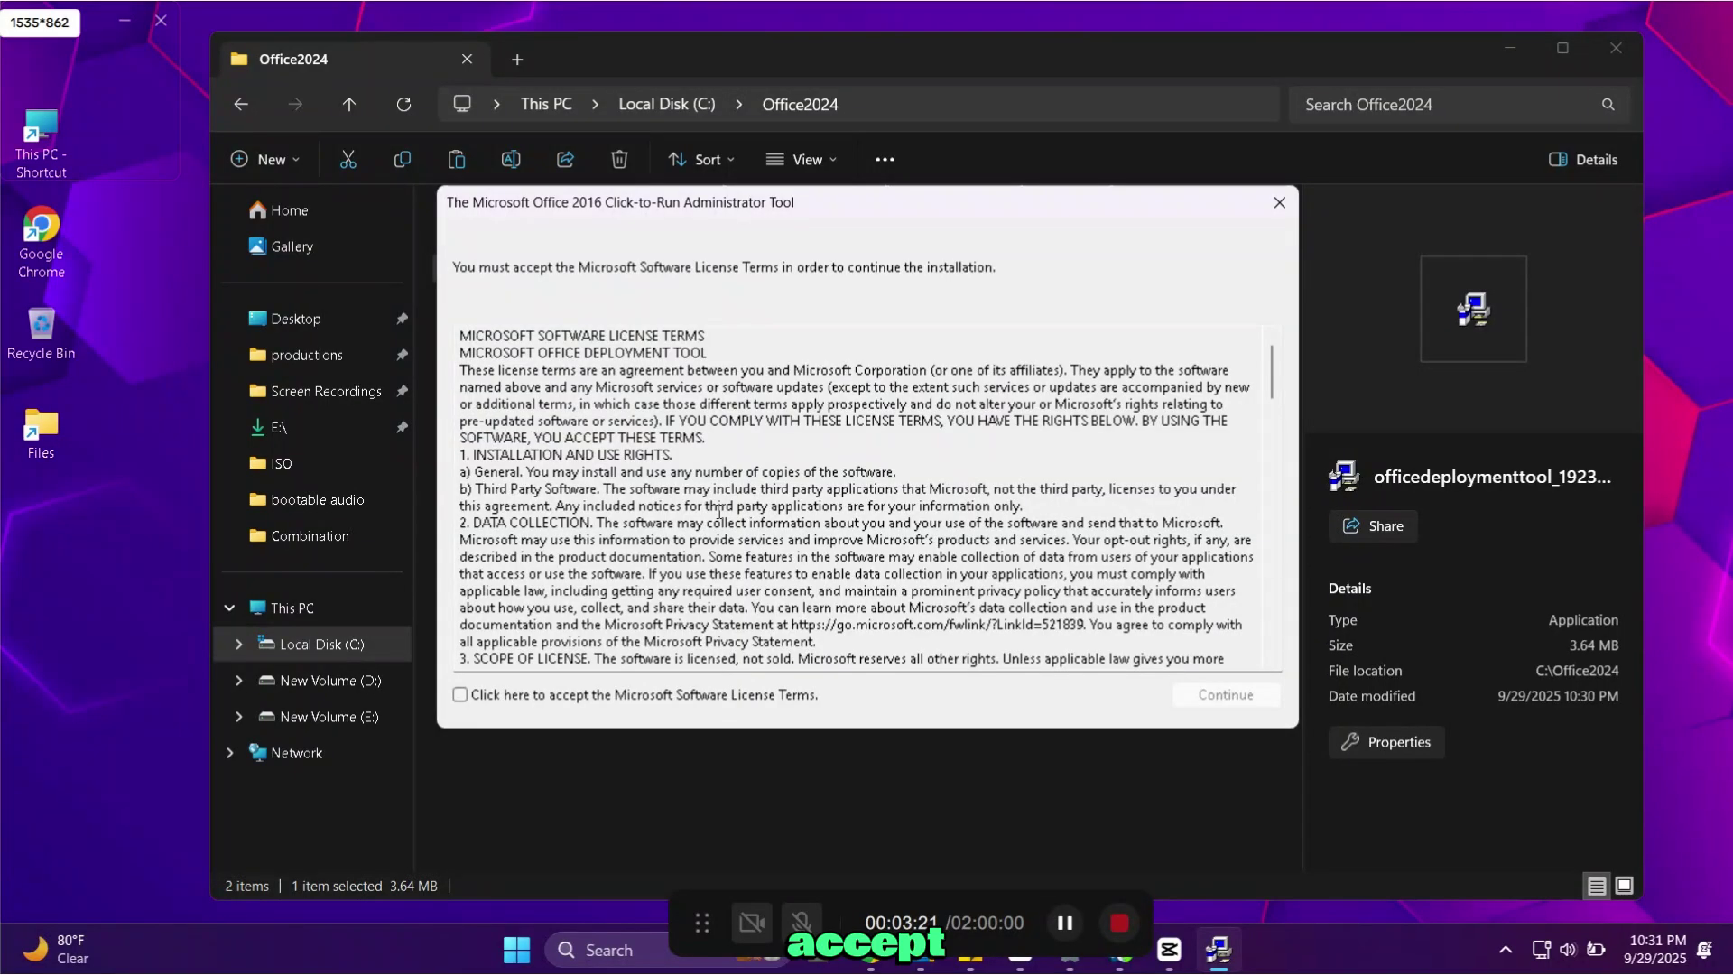
# Accept the license terms and extract the tool to This PC > Local Disk (C:) > Office2024.
pyautogui.click(461, 695)
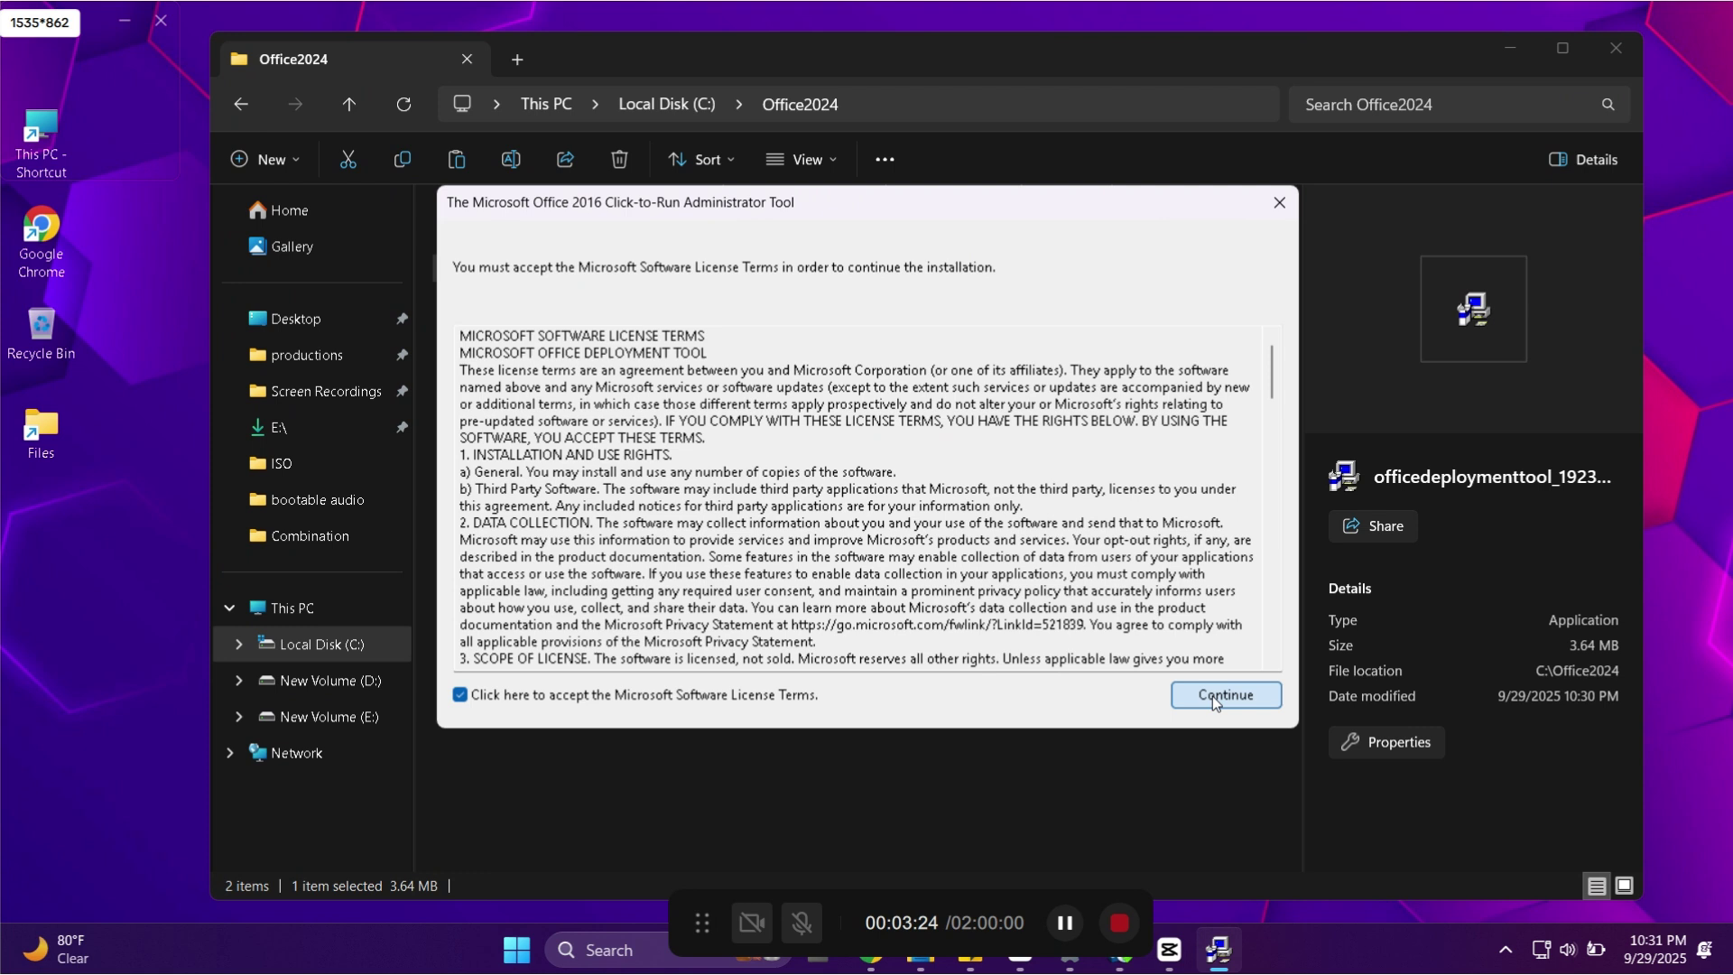
pyautogui.click(1212, 696)
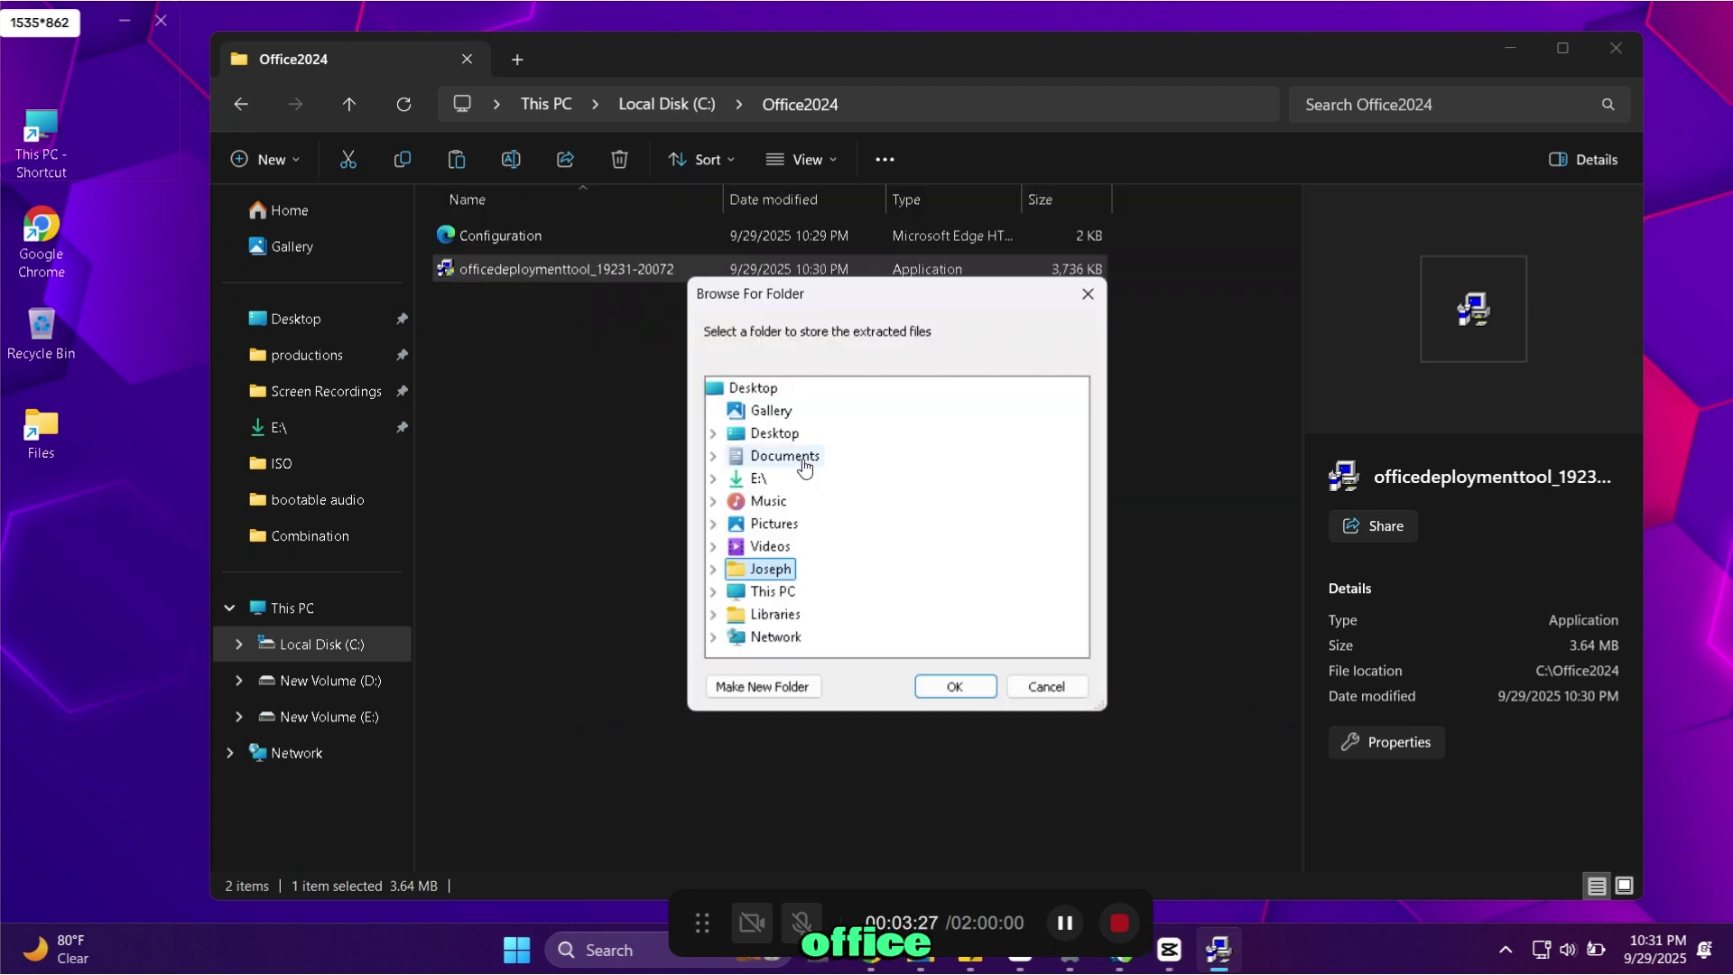
pyautogui.doubleClick(771, 590)
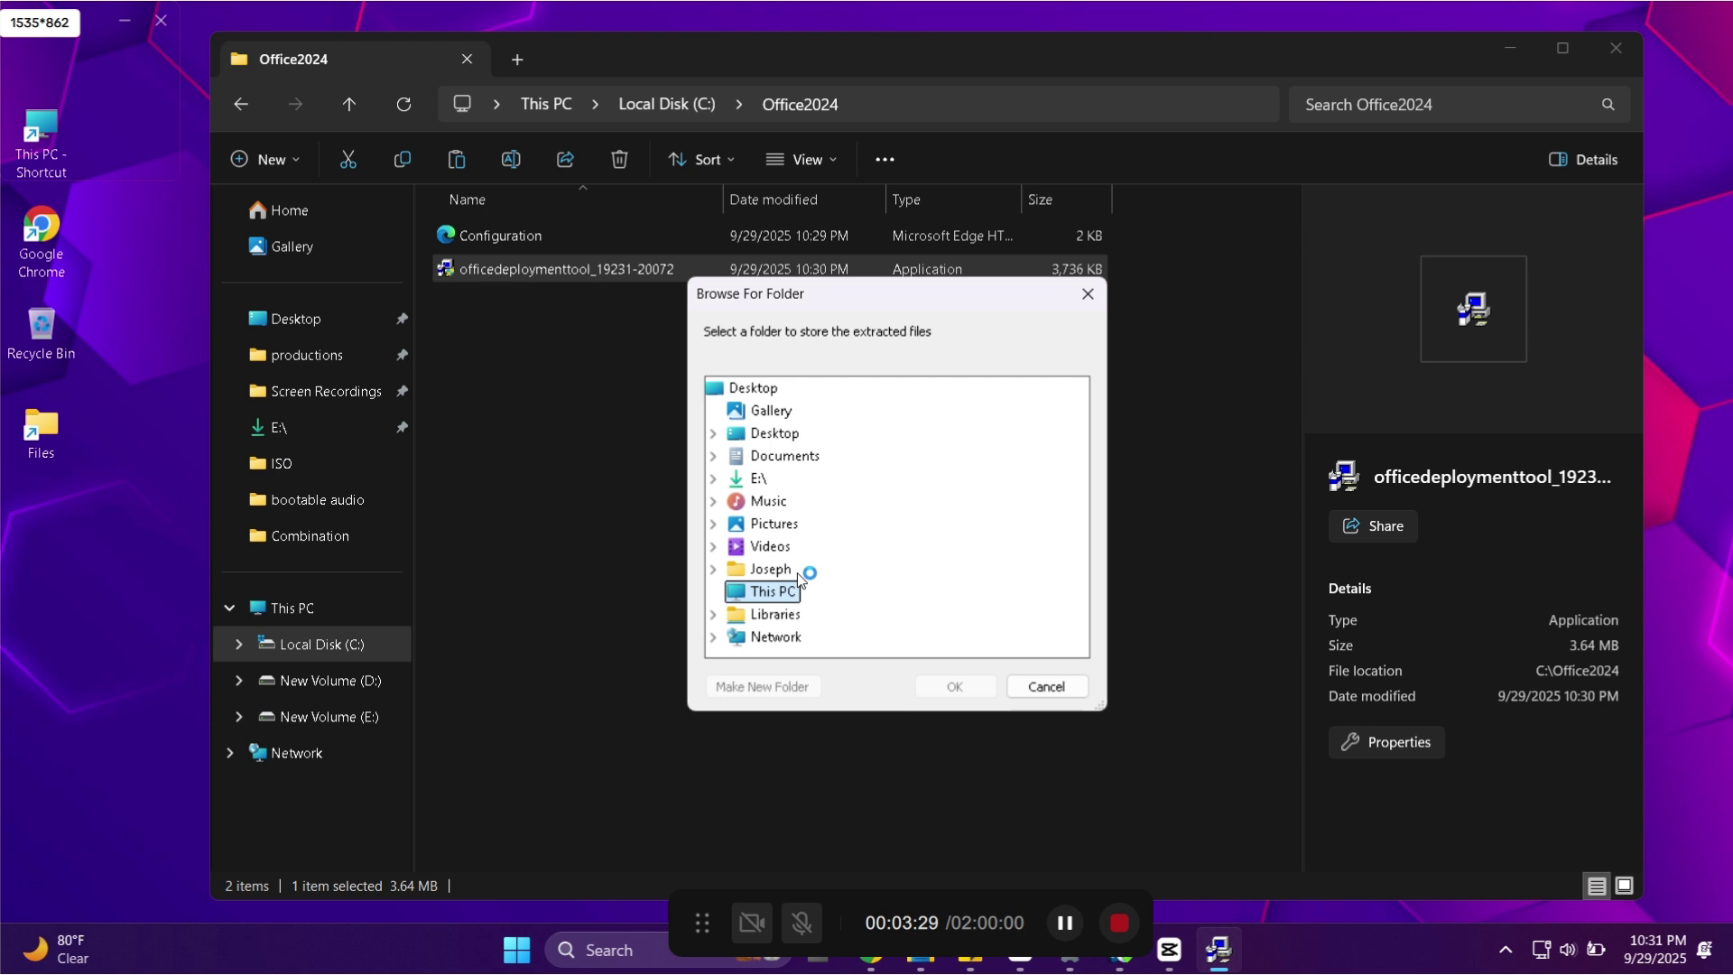
pyautogui.doubleClick(814, 545)
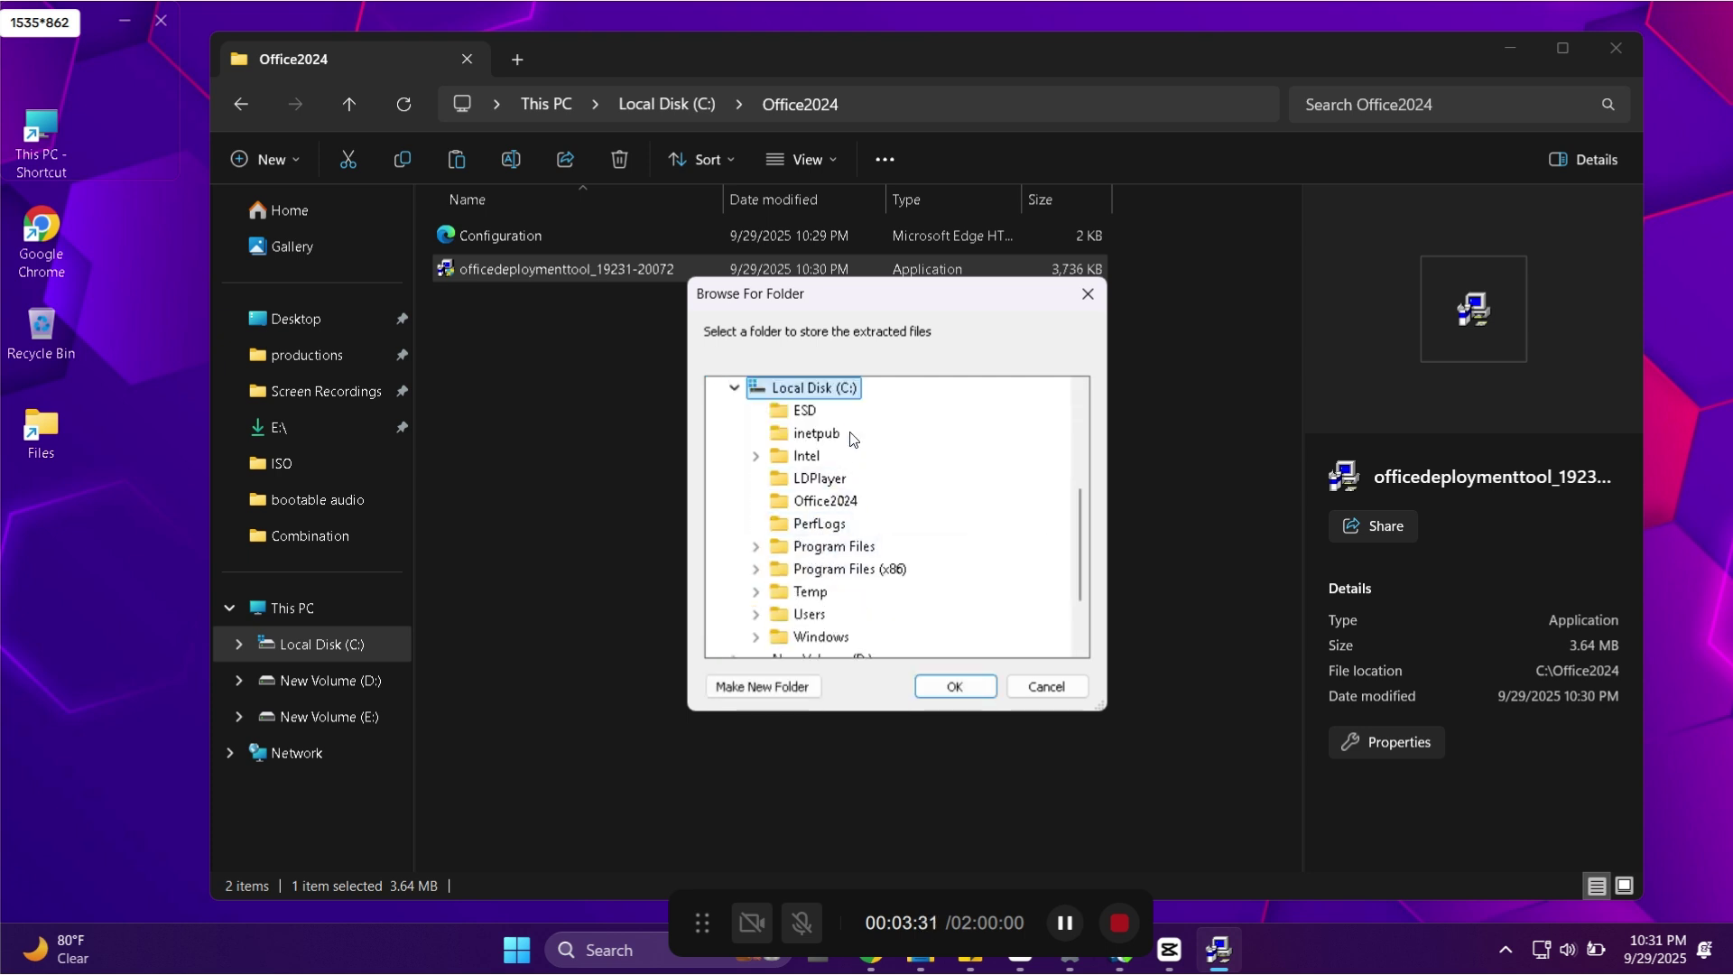
pyautogui.click(824, 501)
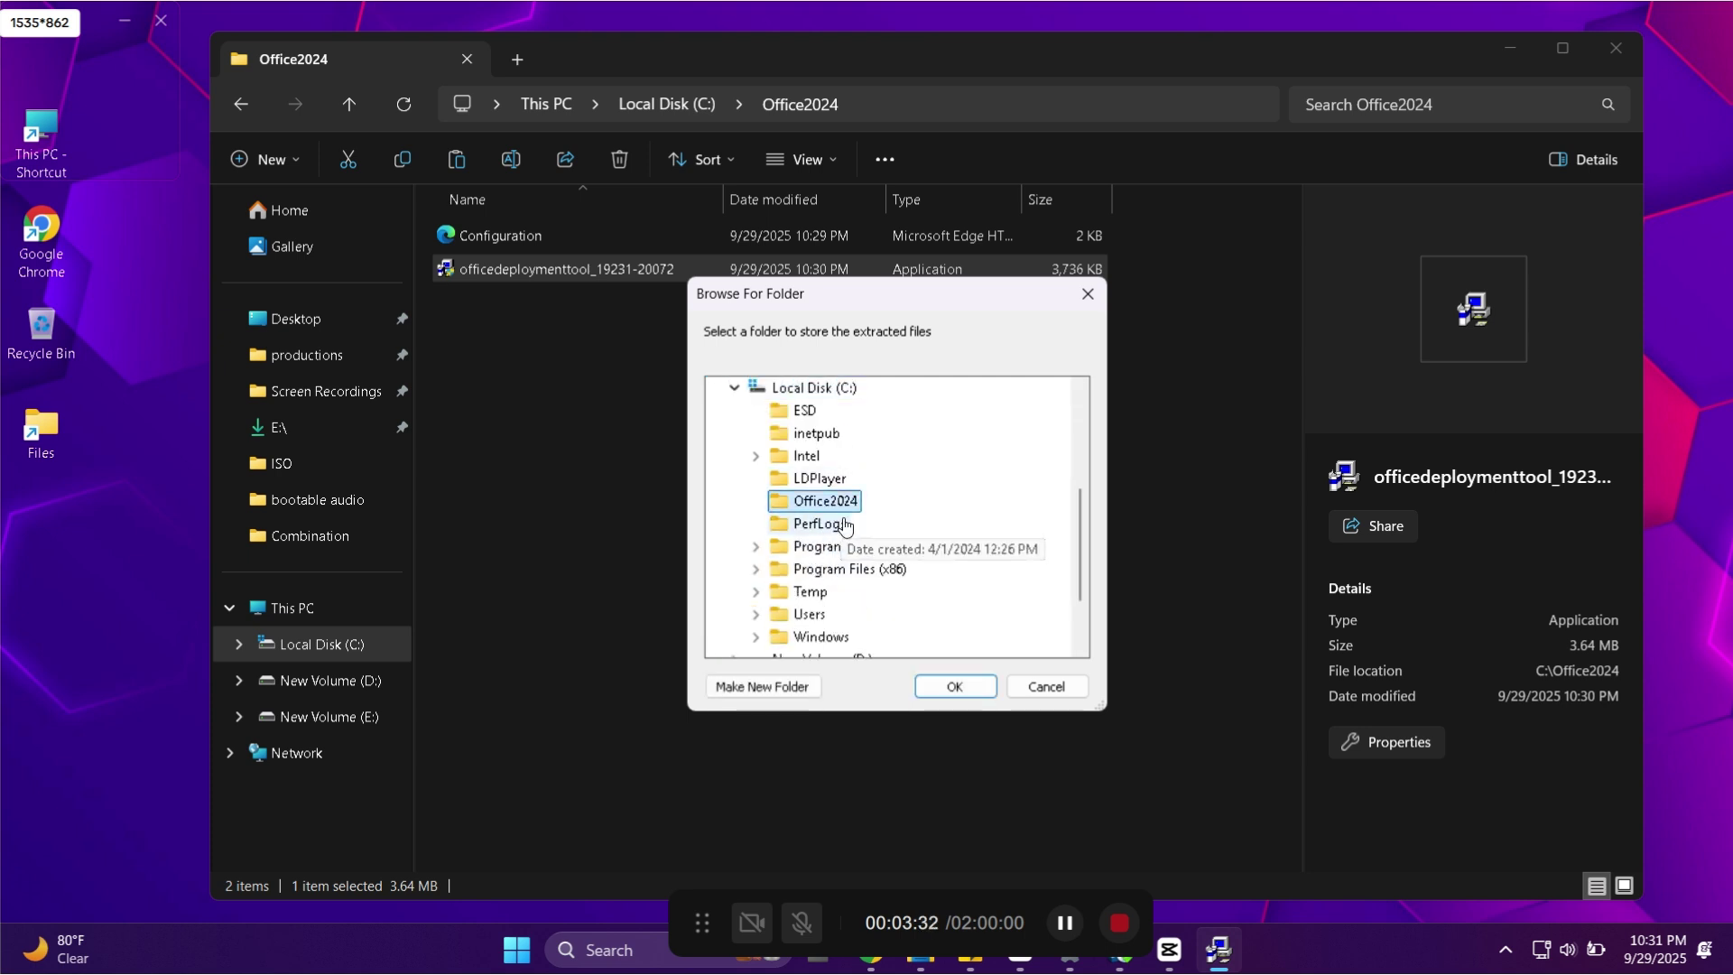
pyautogui.click(954, 688)
# Dismiss the extraction message and copy the C:\Office2024 address from the address bar.
pyautogui.click(1016, 546)
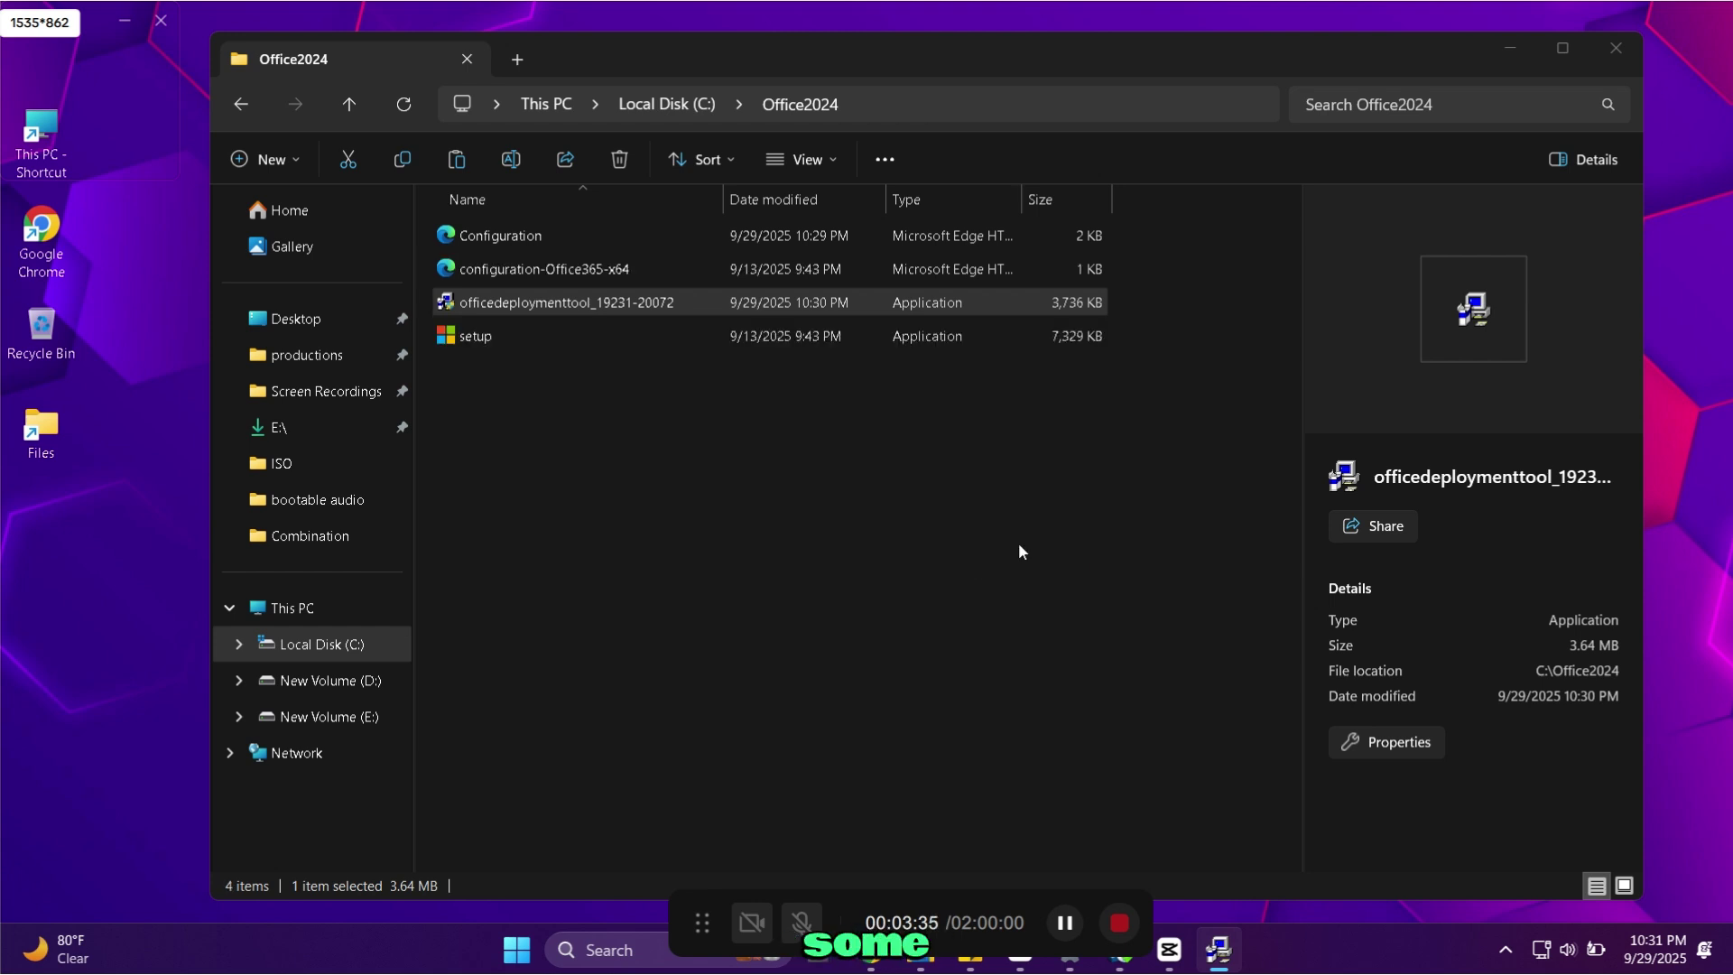
pyautogui.click(844, 506)
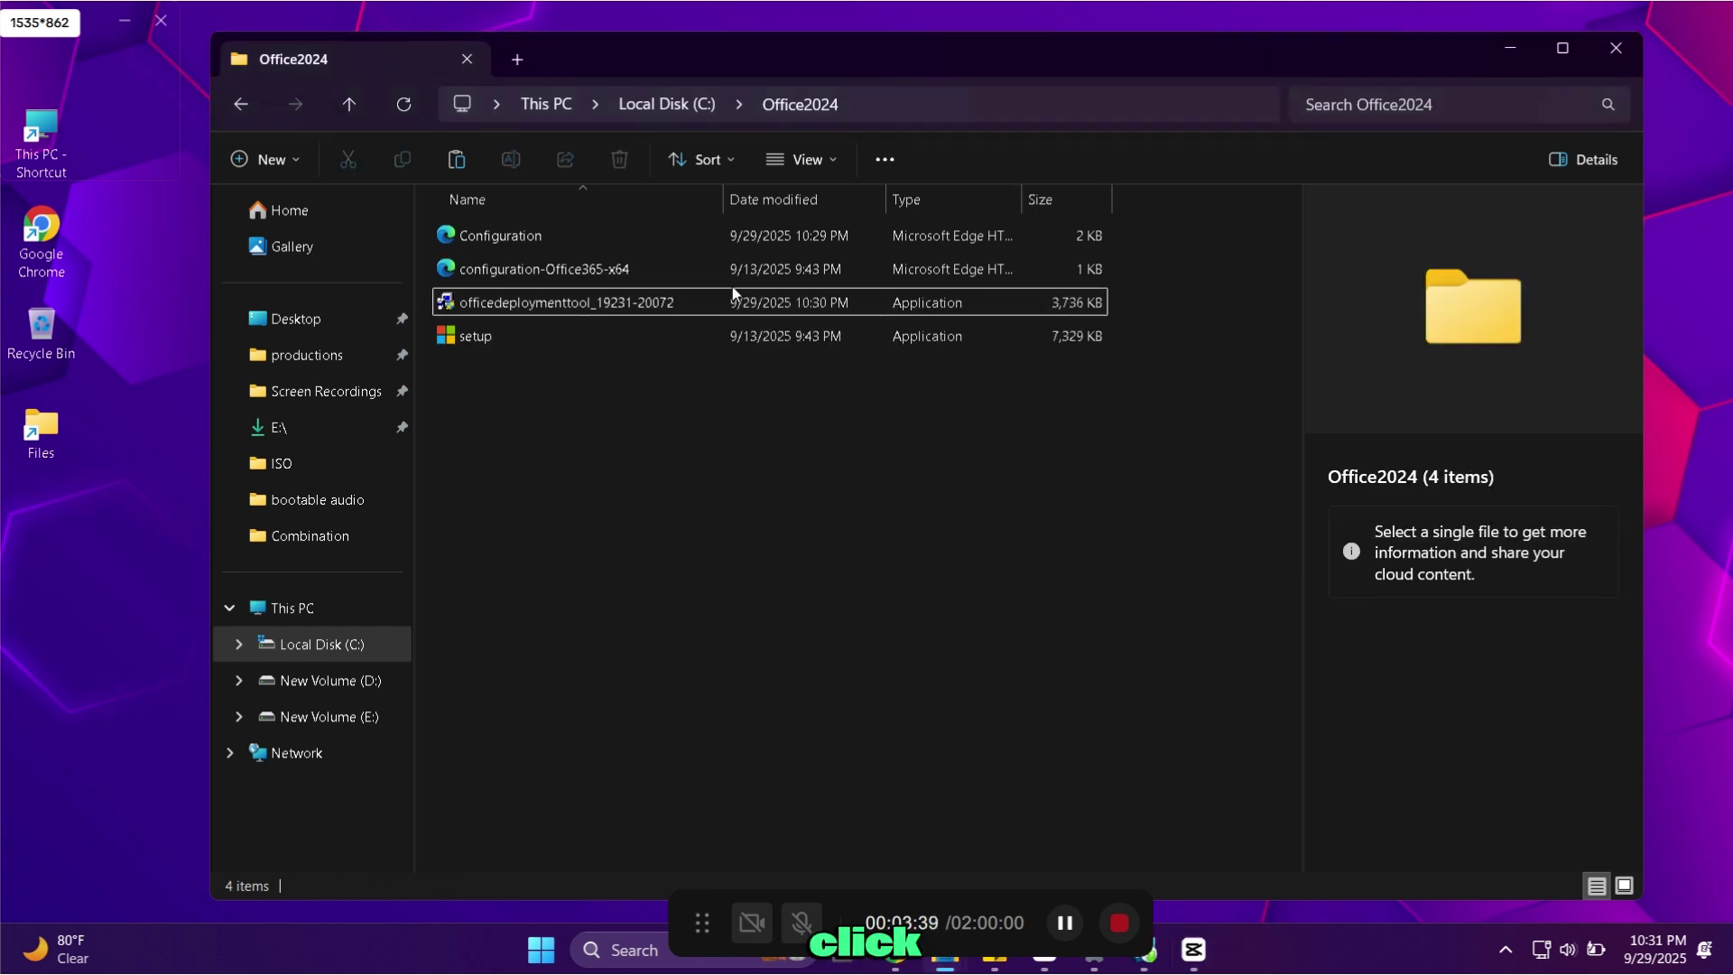
pyautogui.rightClick(945, 104)
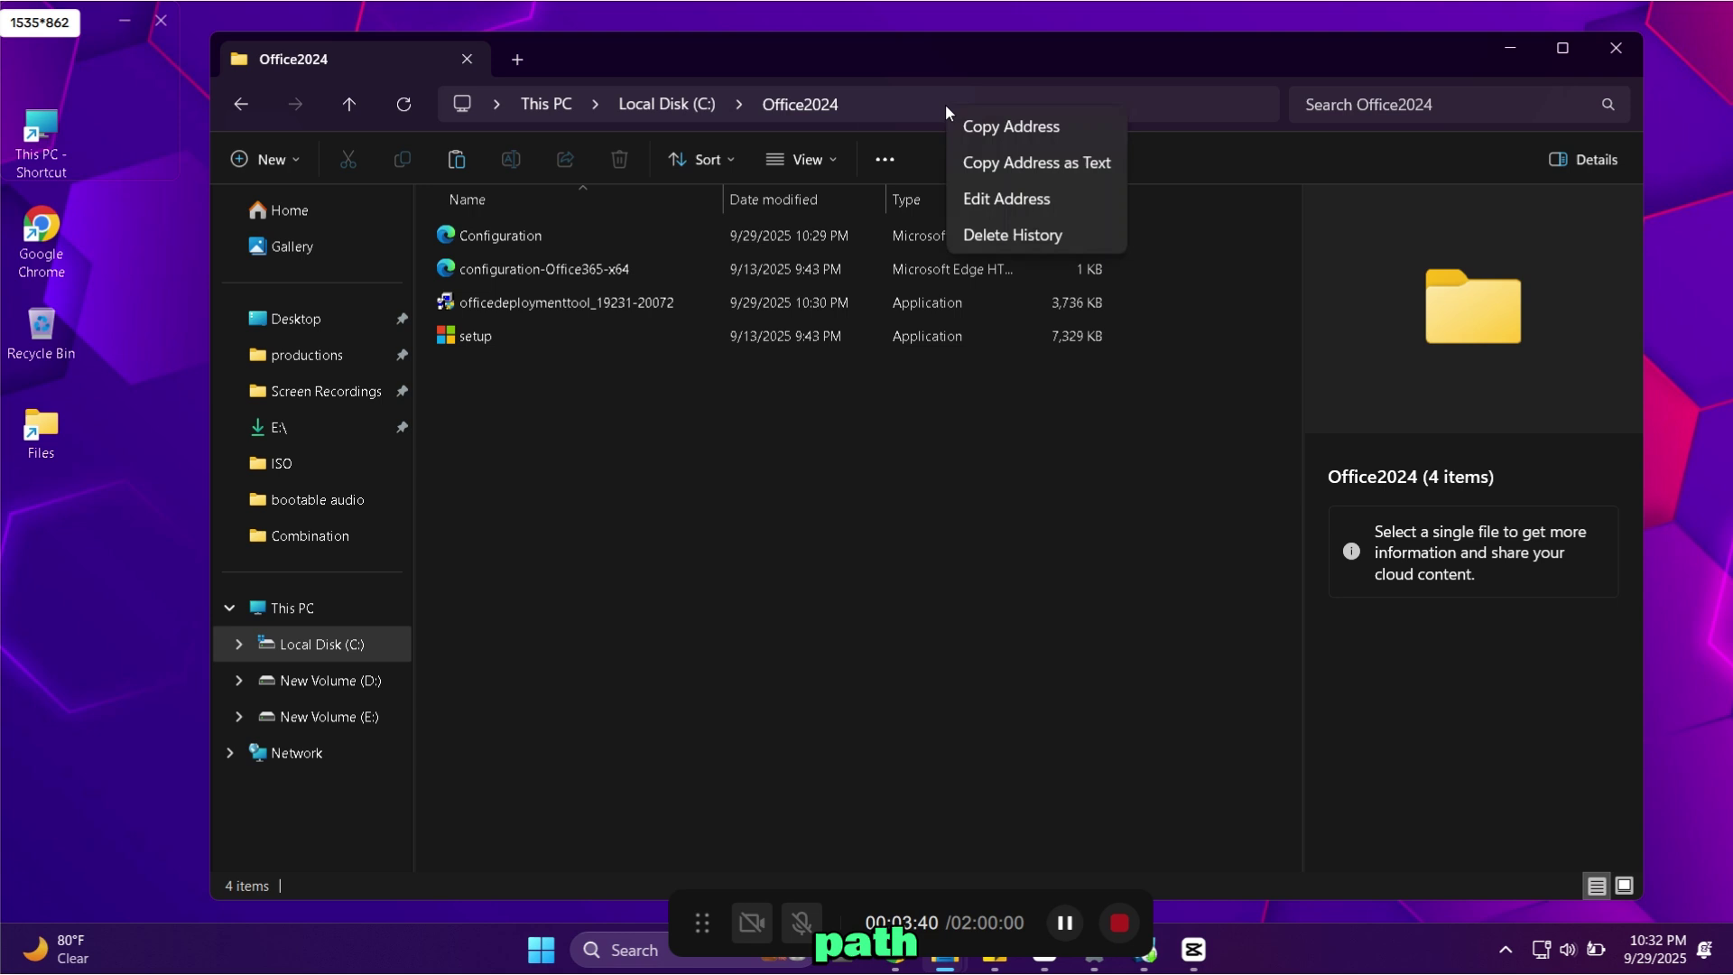
pyautogui.click(1010, 127)
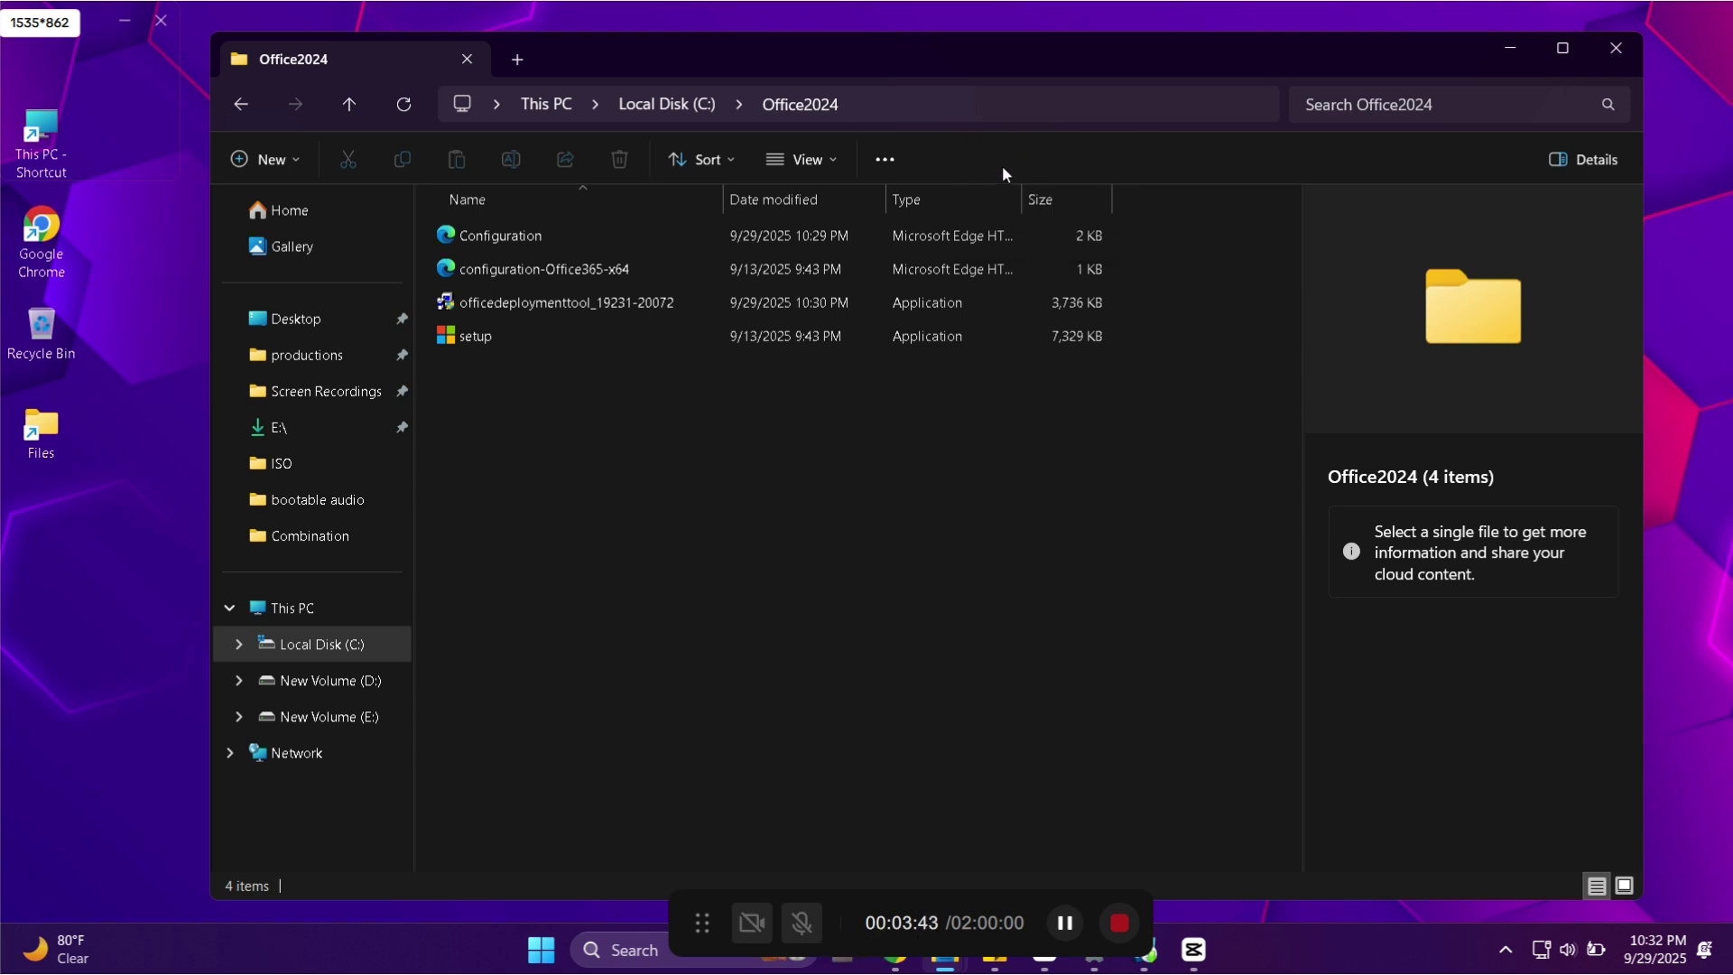
# Search the Start menu for cmd and launch Command Prompt as administrator.
pyautogui.click(541, 949)
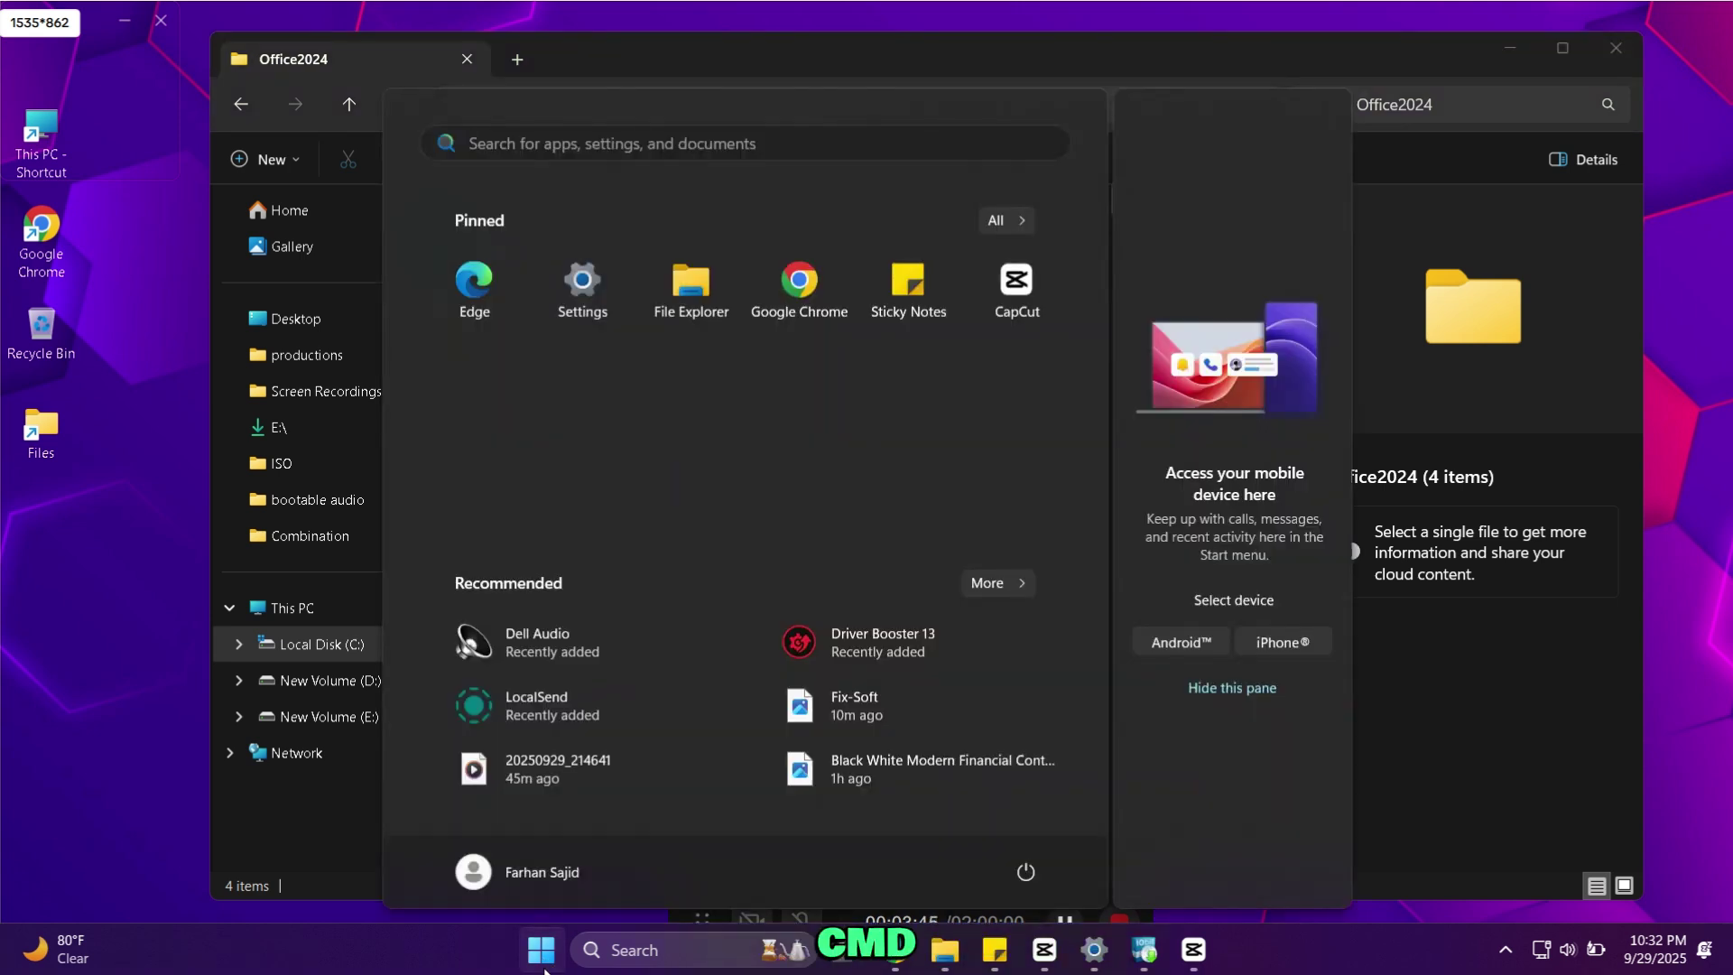
pyautogui.click(763, 143)
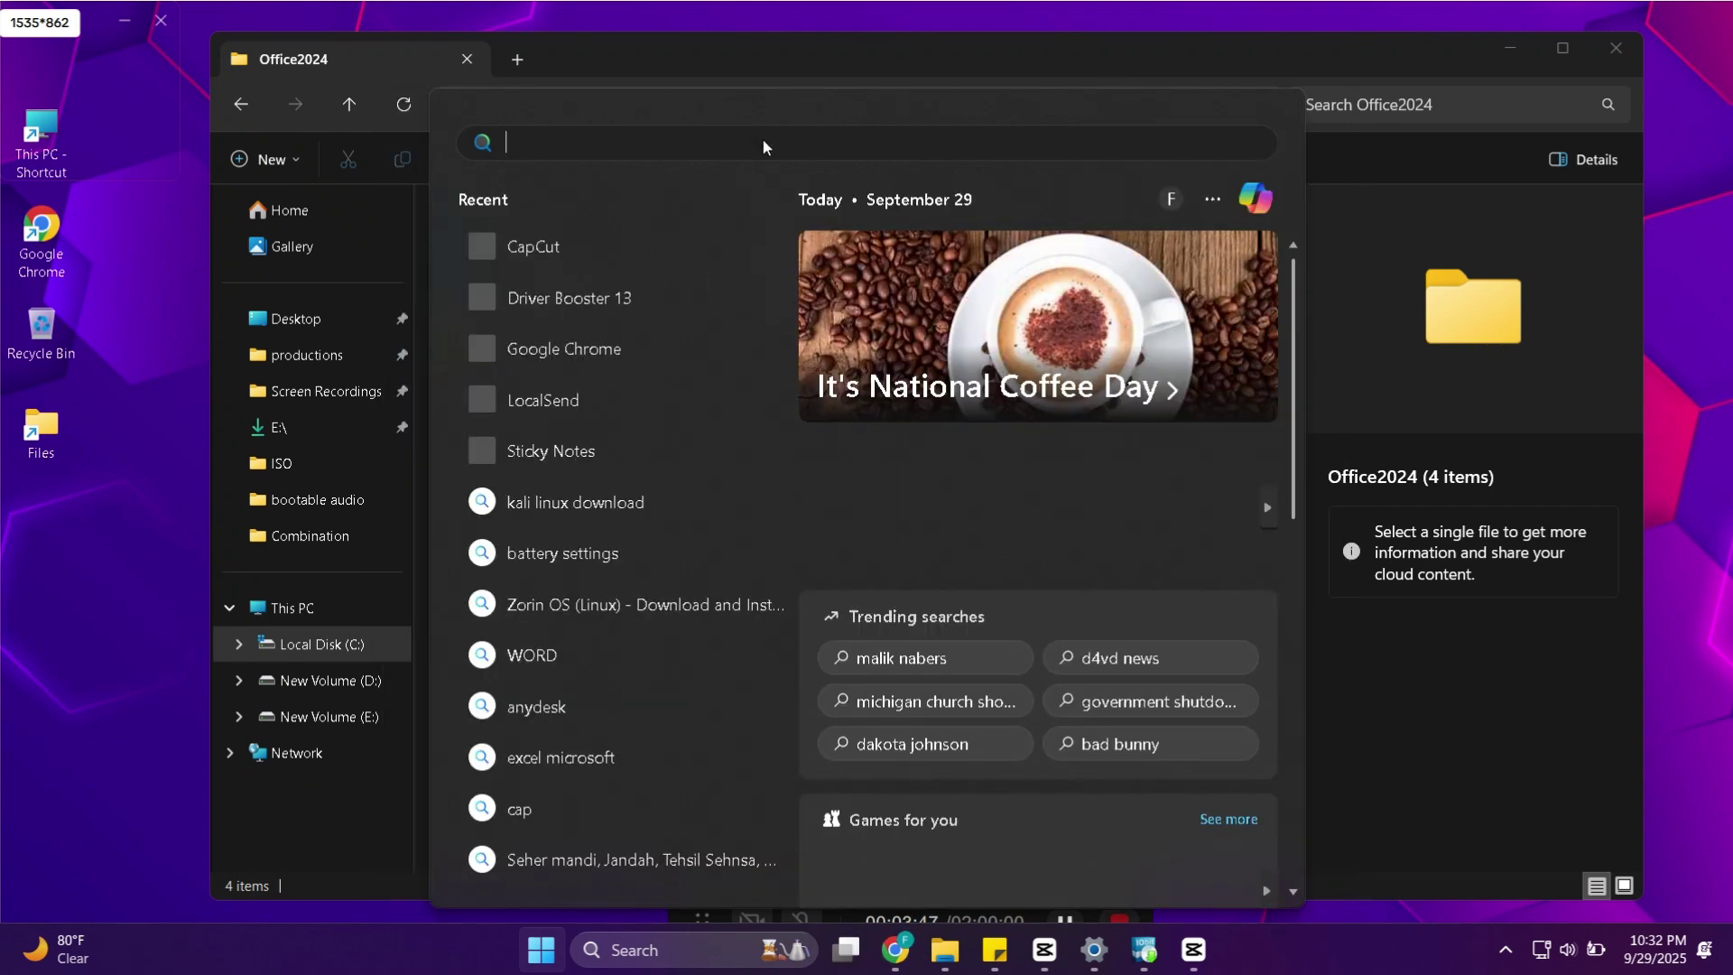
pyautogui.write('cmd')
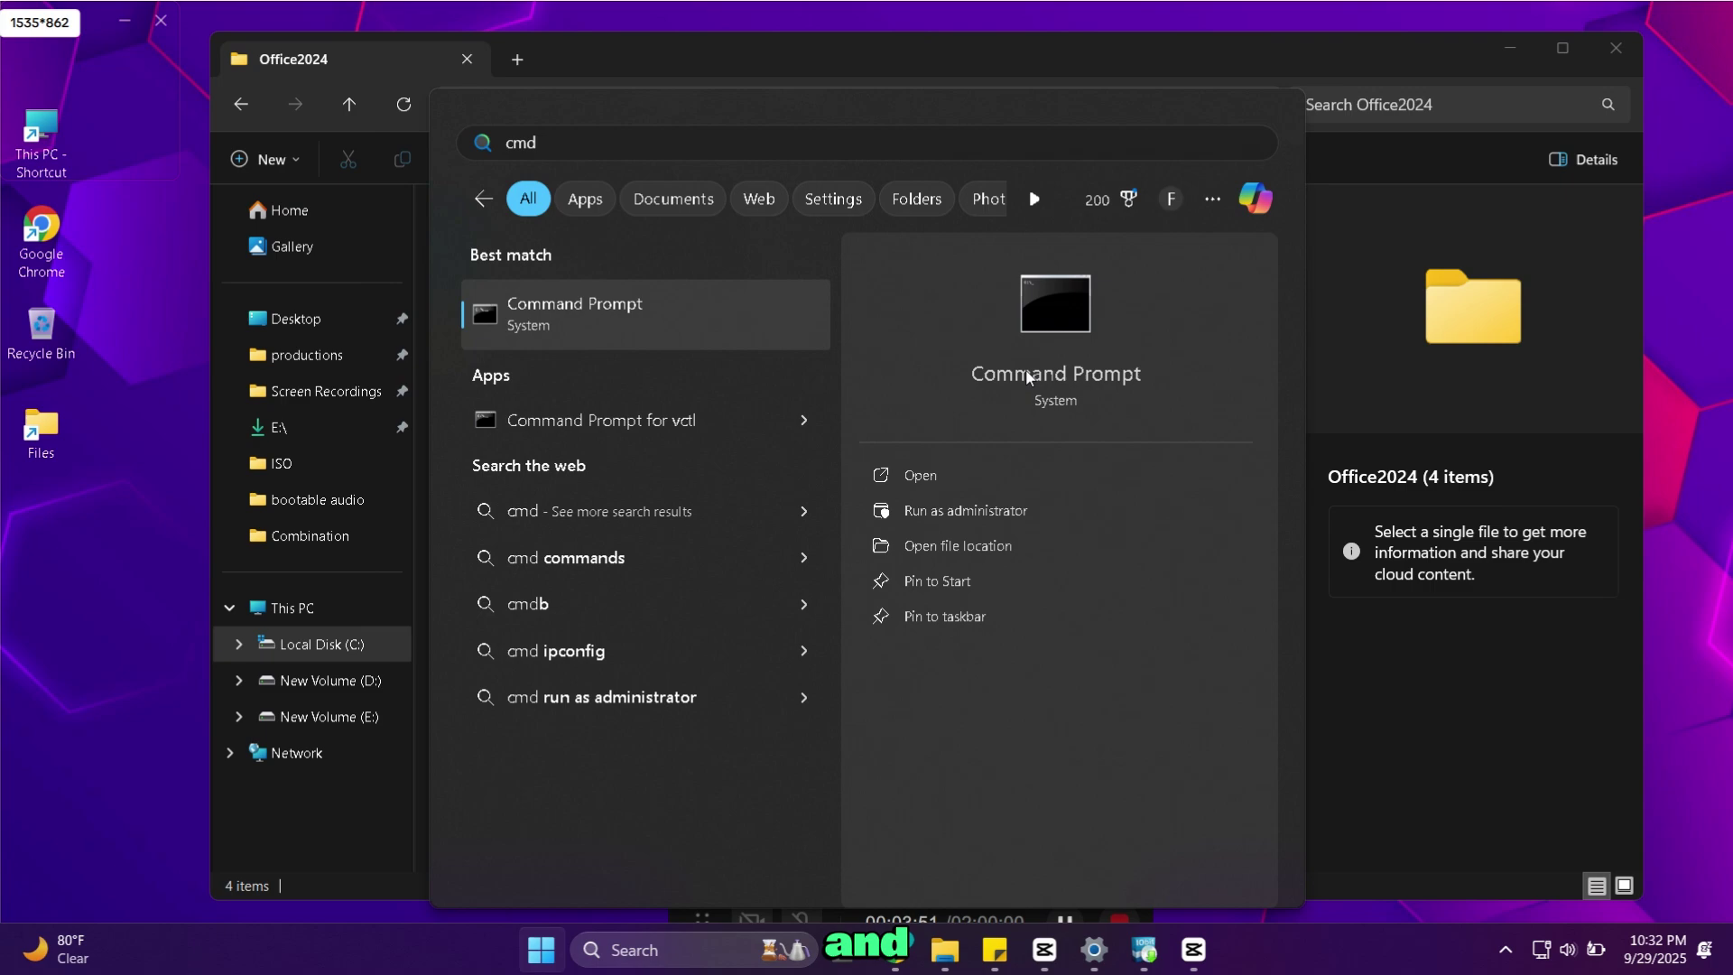
pyautogui.rightClick(1026, 373)
pyautogui.click(1138, 397)
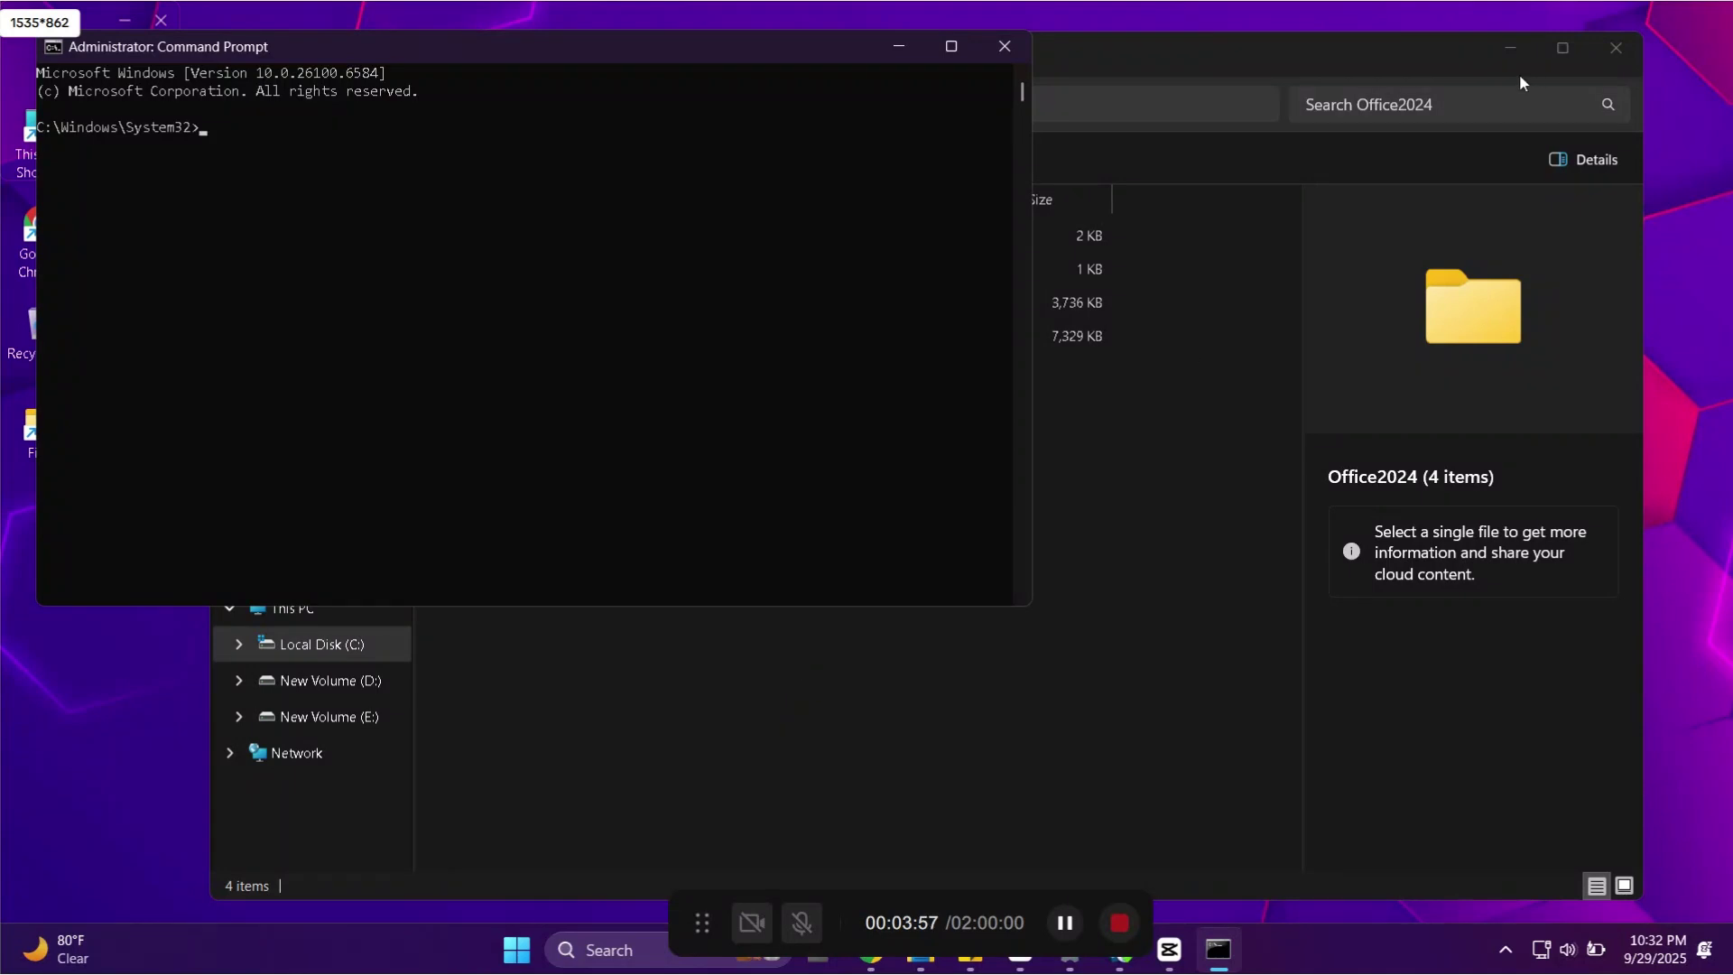
# Change into C:\Office2024 and run setup.exe /configure configuration.xml.
pyautogui.click(1512, 48)
pyautogui.moveTo(648, 44); pyautogui.dragTo(830, 170)
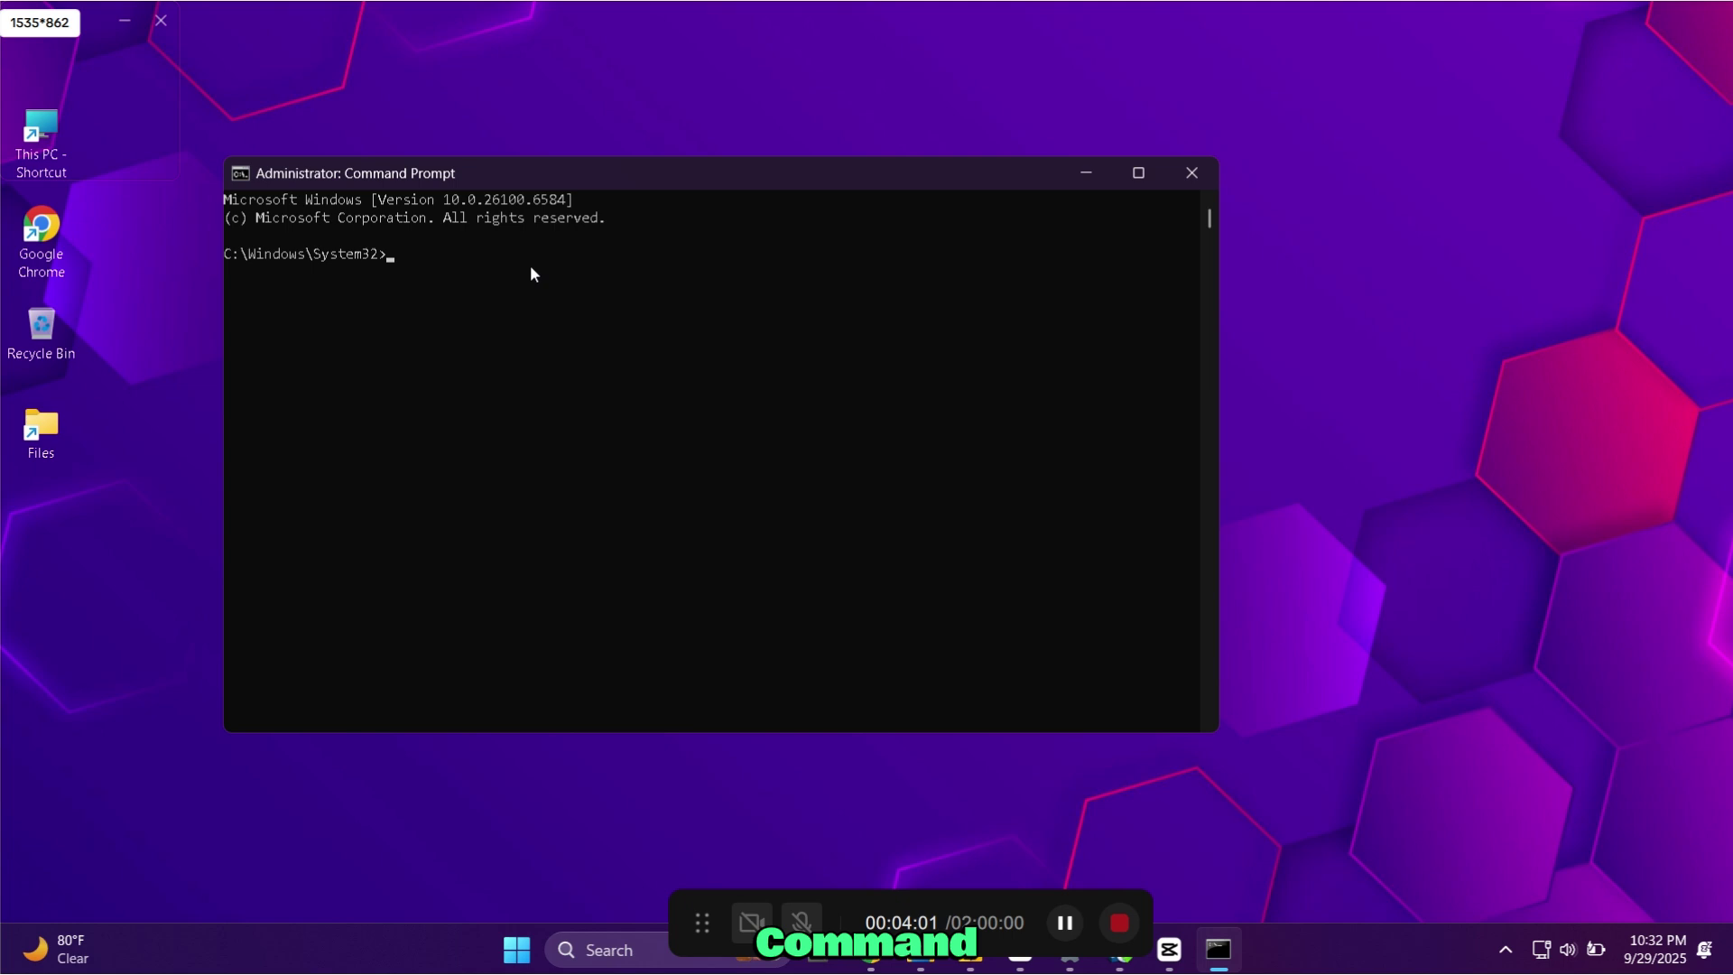
pyautogui.write('cd')
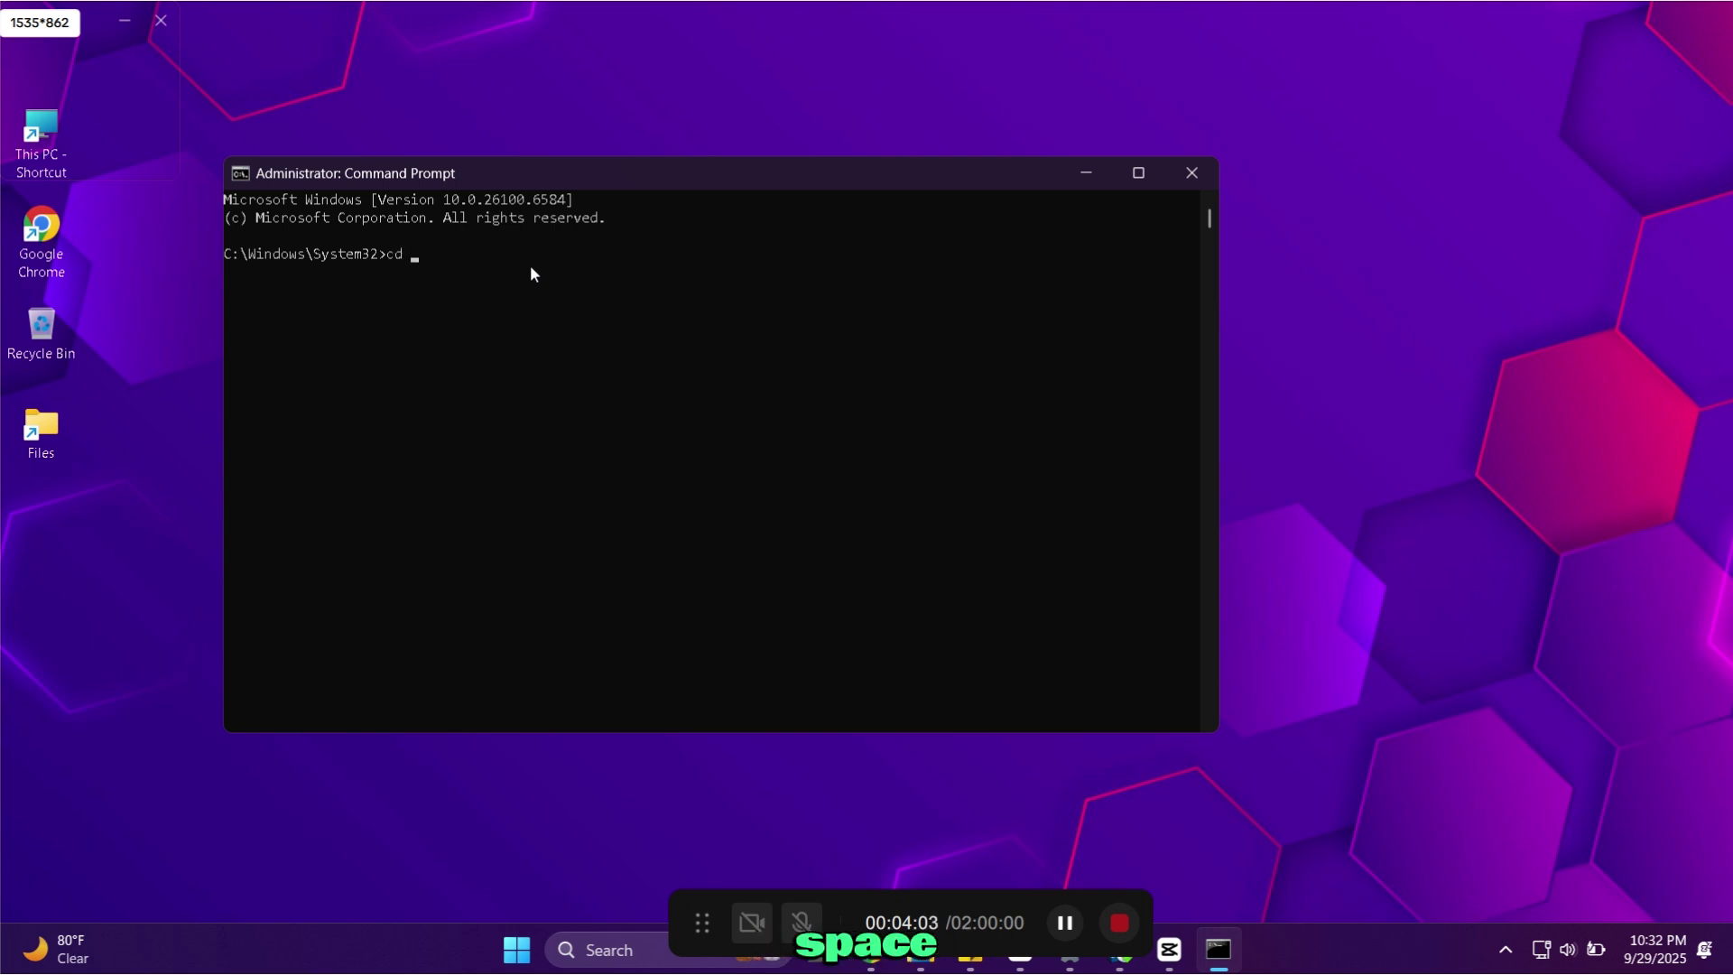
pyautogui.write('C:\\Office2024')
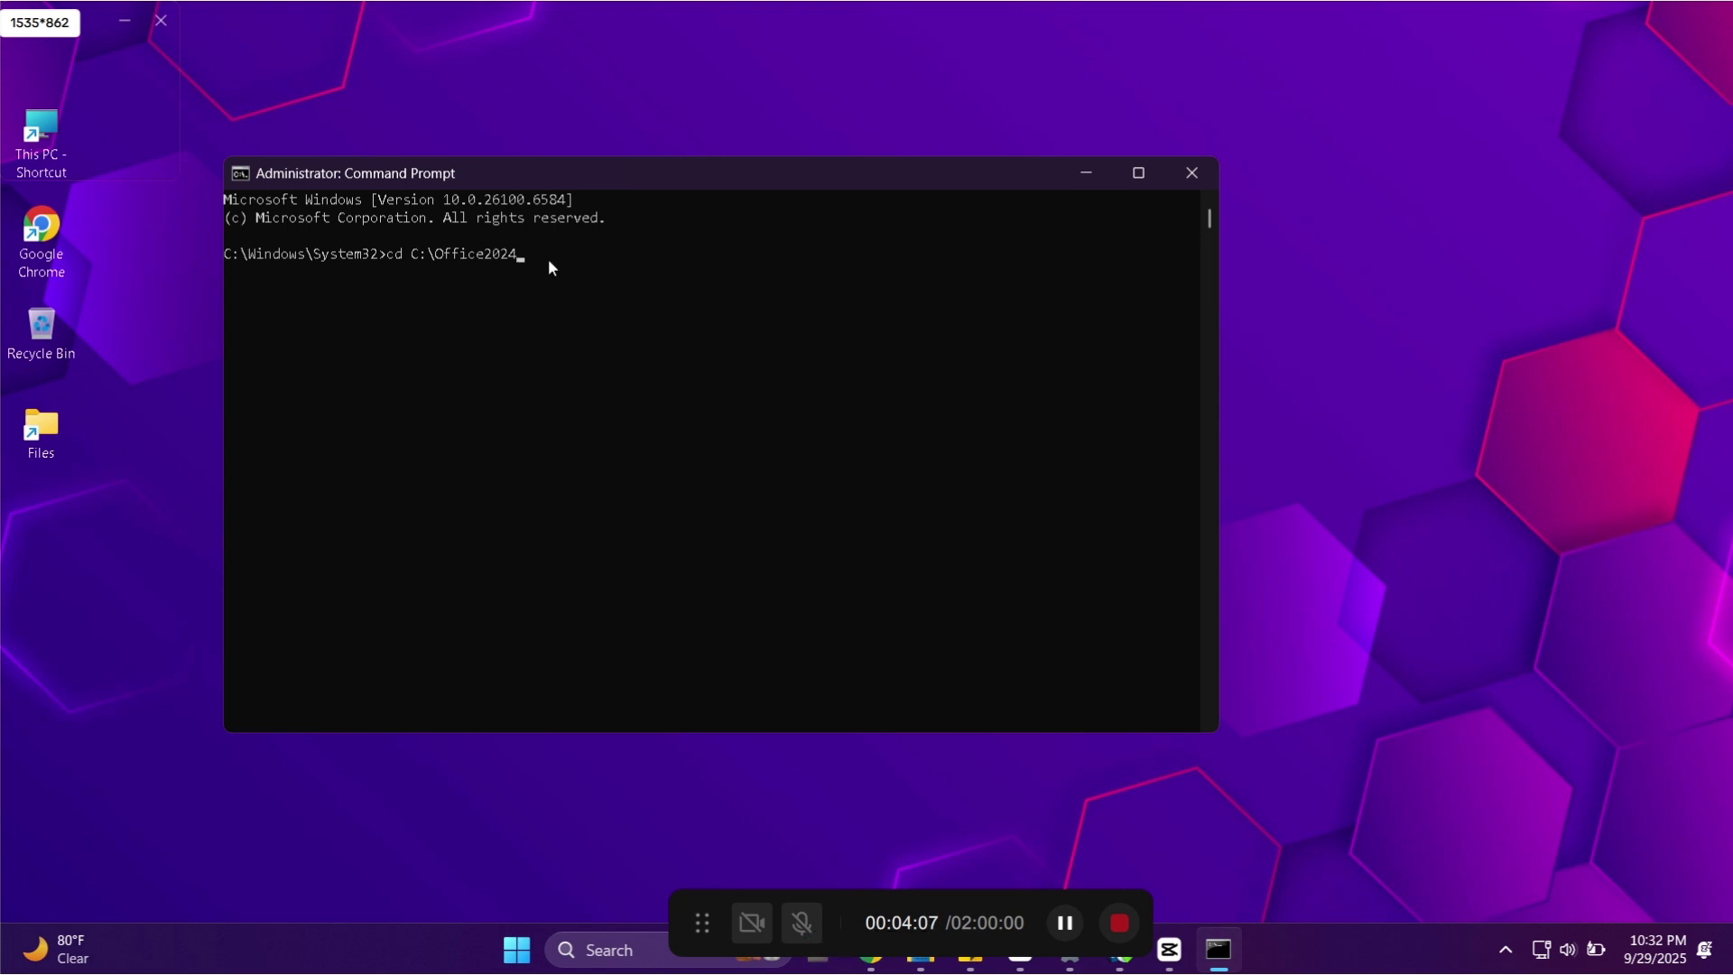
pyautogui.press('Return')
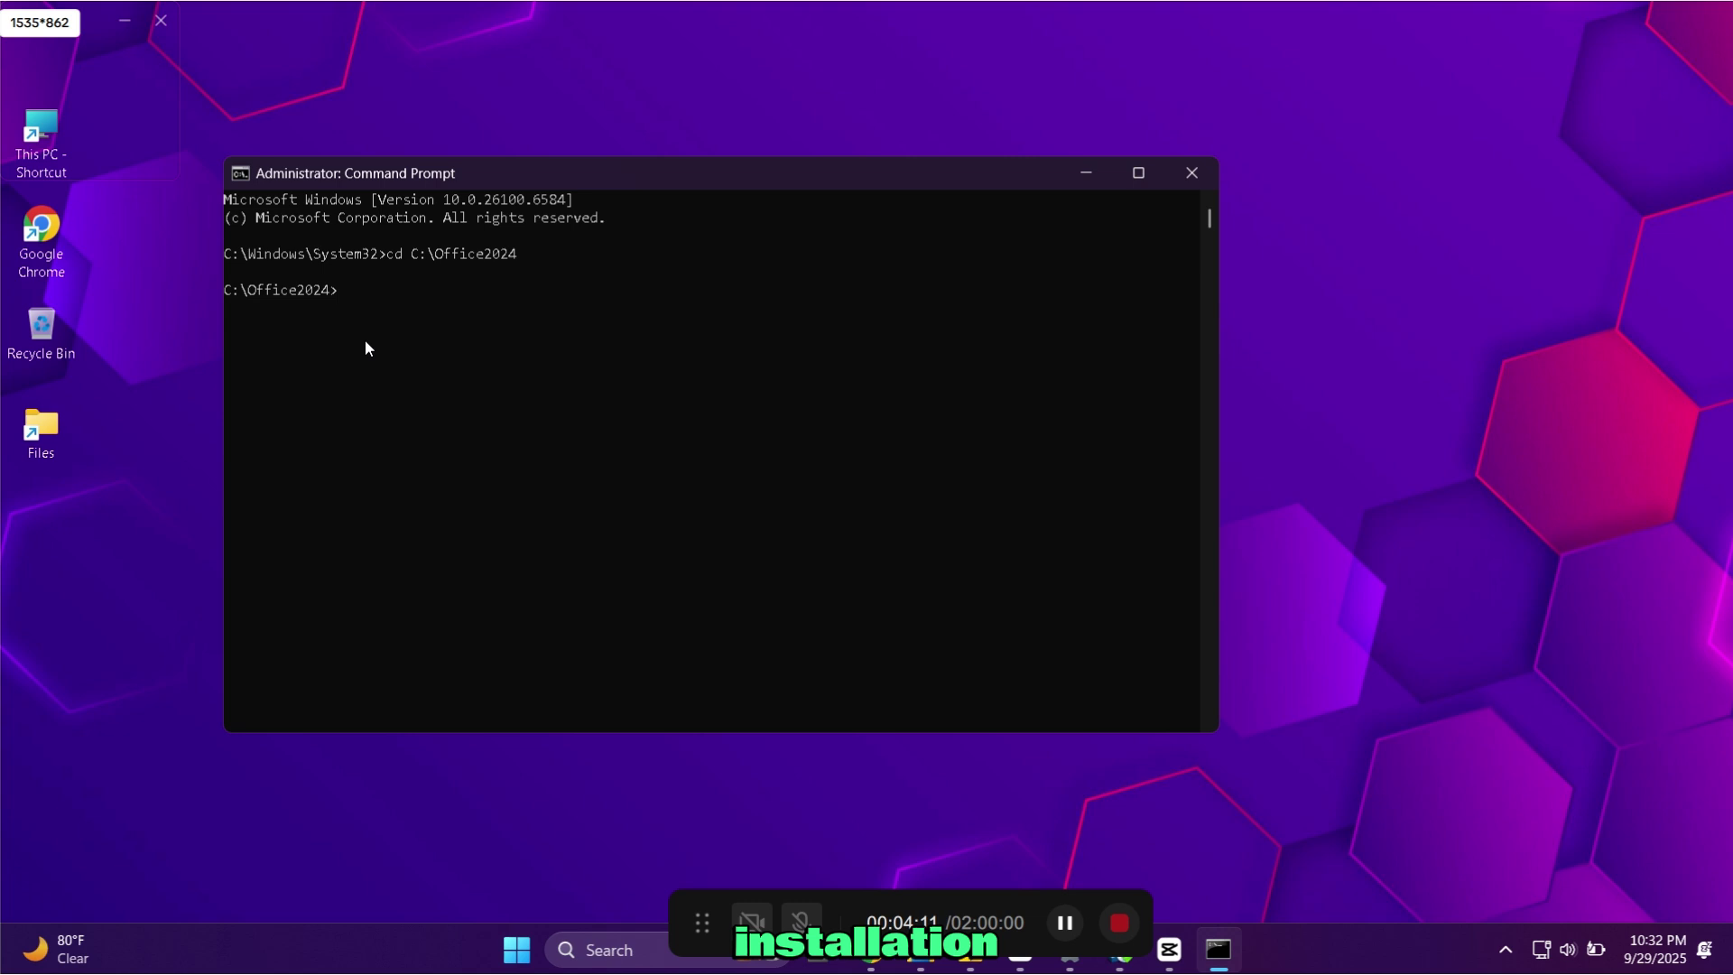
pyautogui.write('setup.')
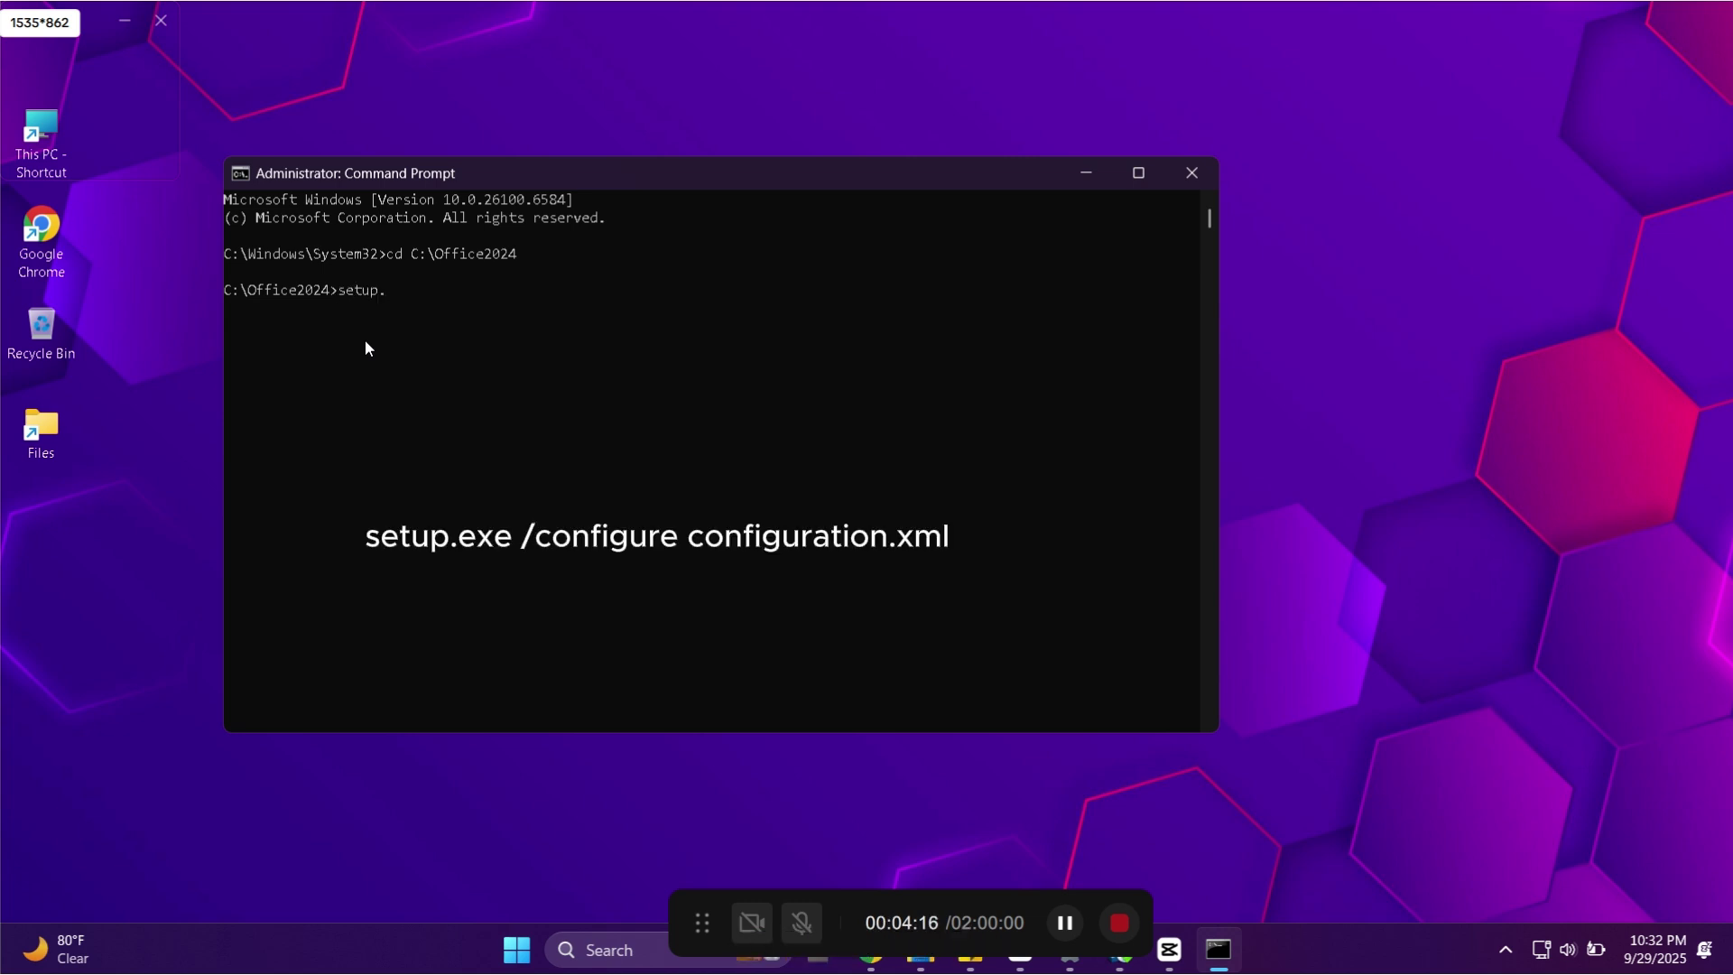
pyautogui.write('exe /config')
pyautogui.write('ure configur')
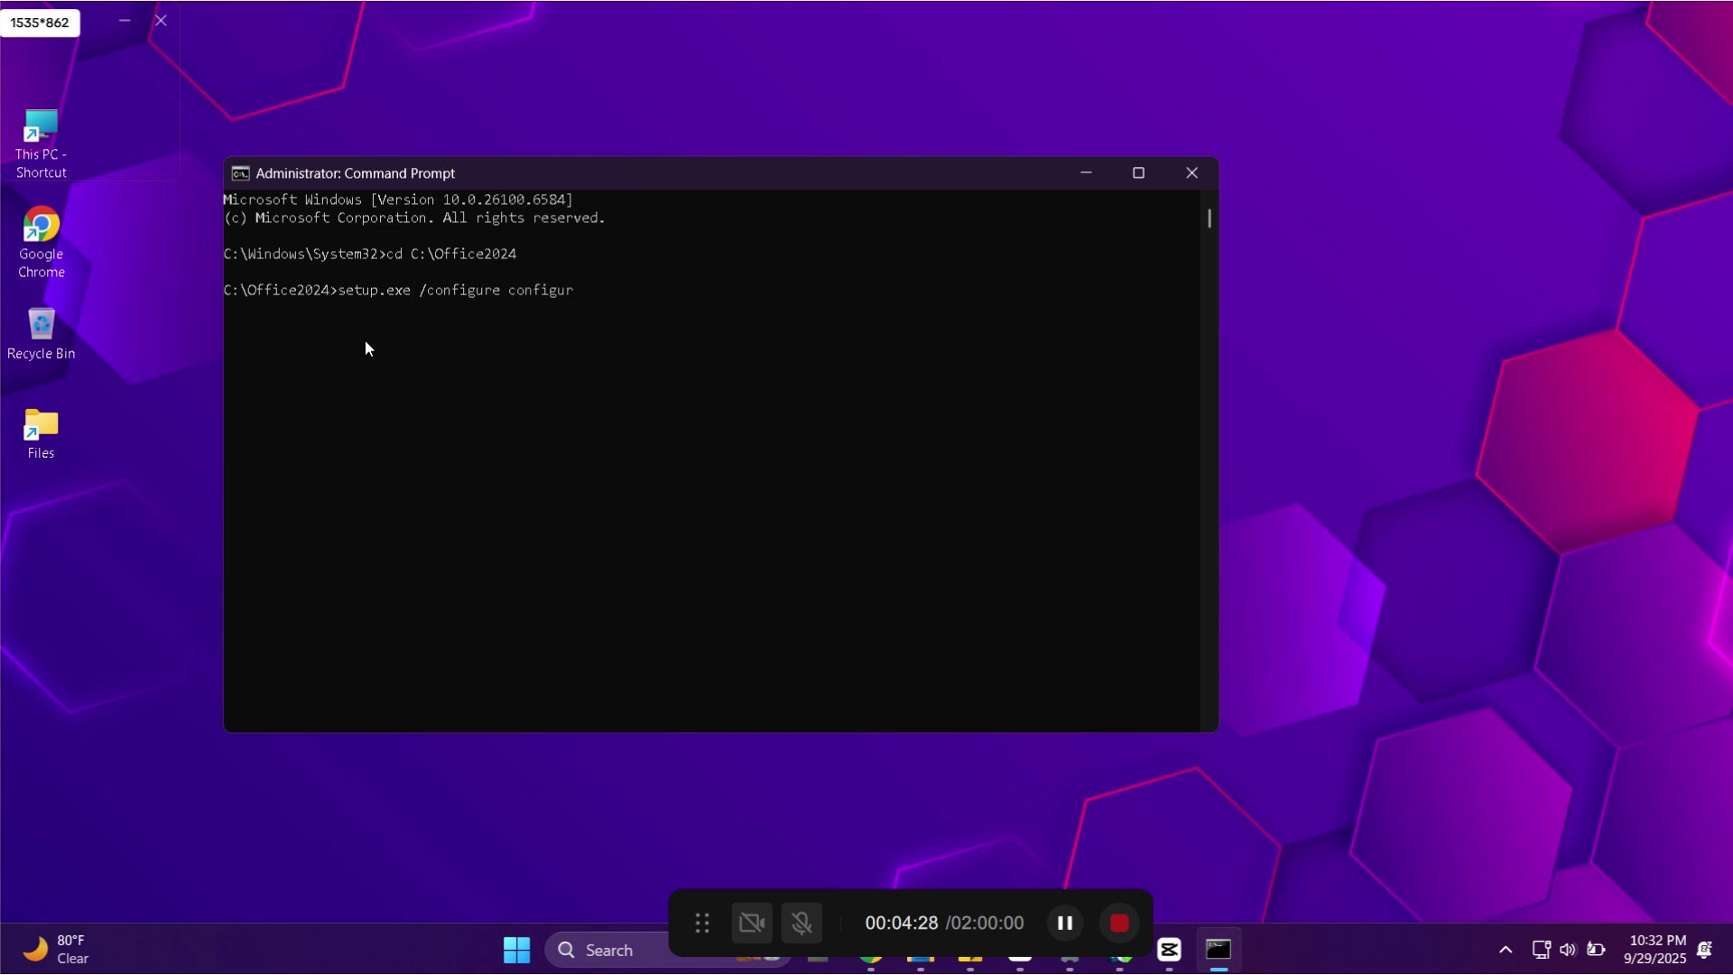
pyautogui.write('ation.xml')
pyautogui.press('Return')
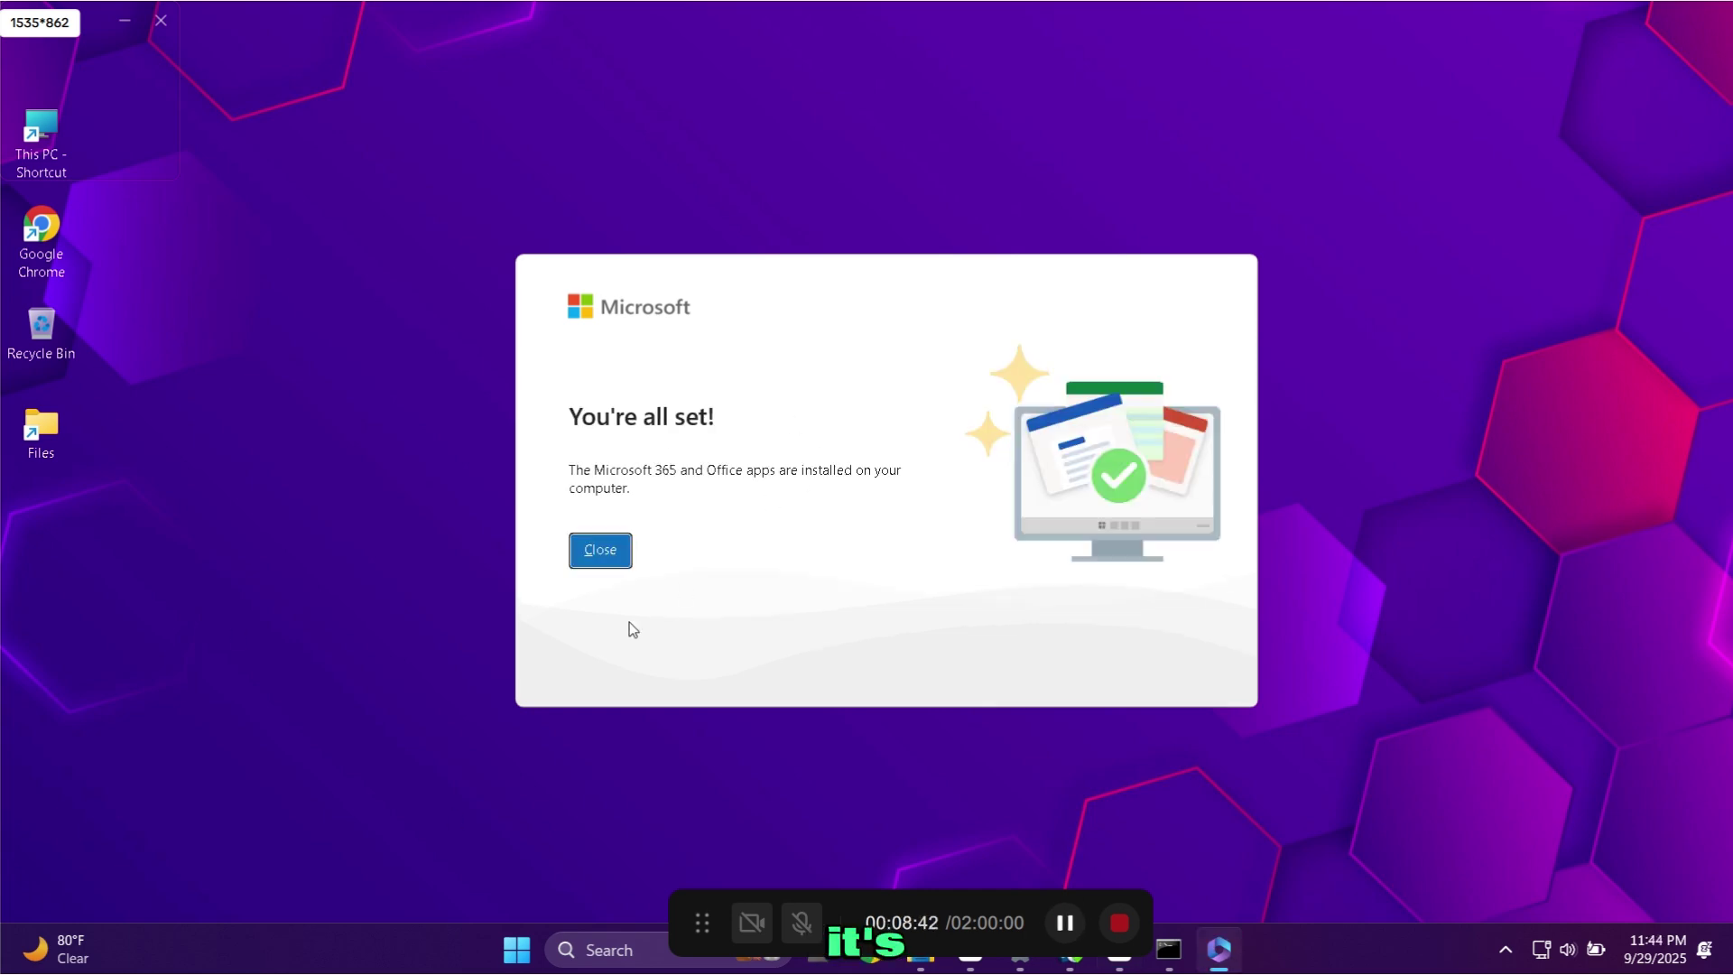
# Close the Office installer's "You're all set!" window.
pyautogui.click(599, 549)
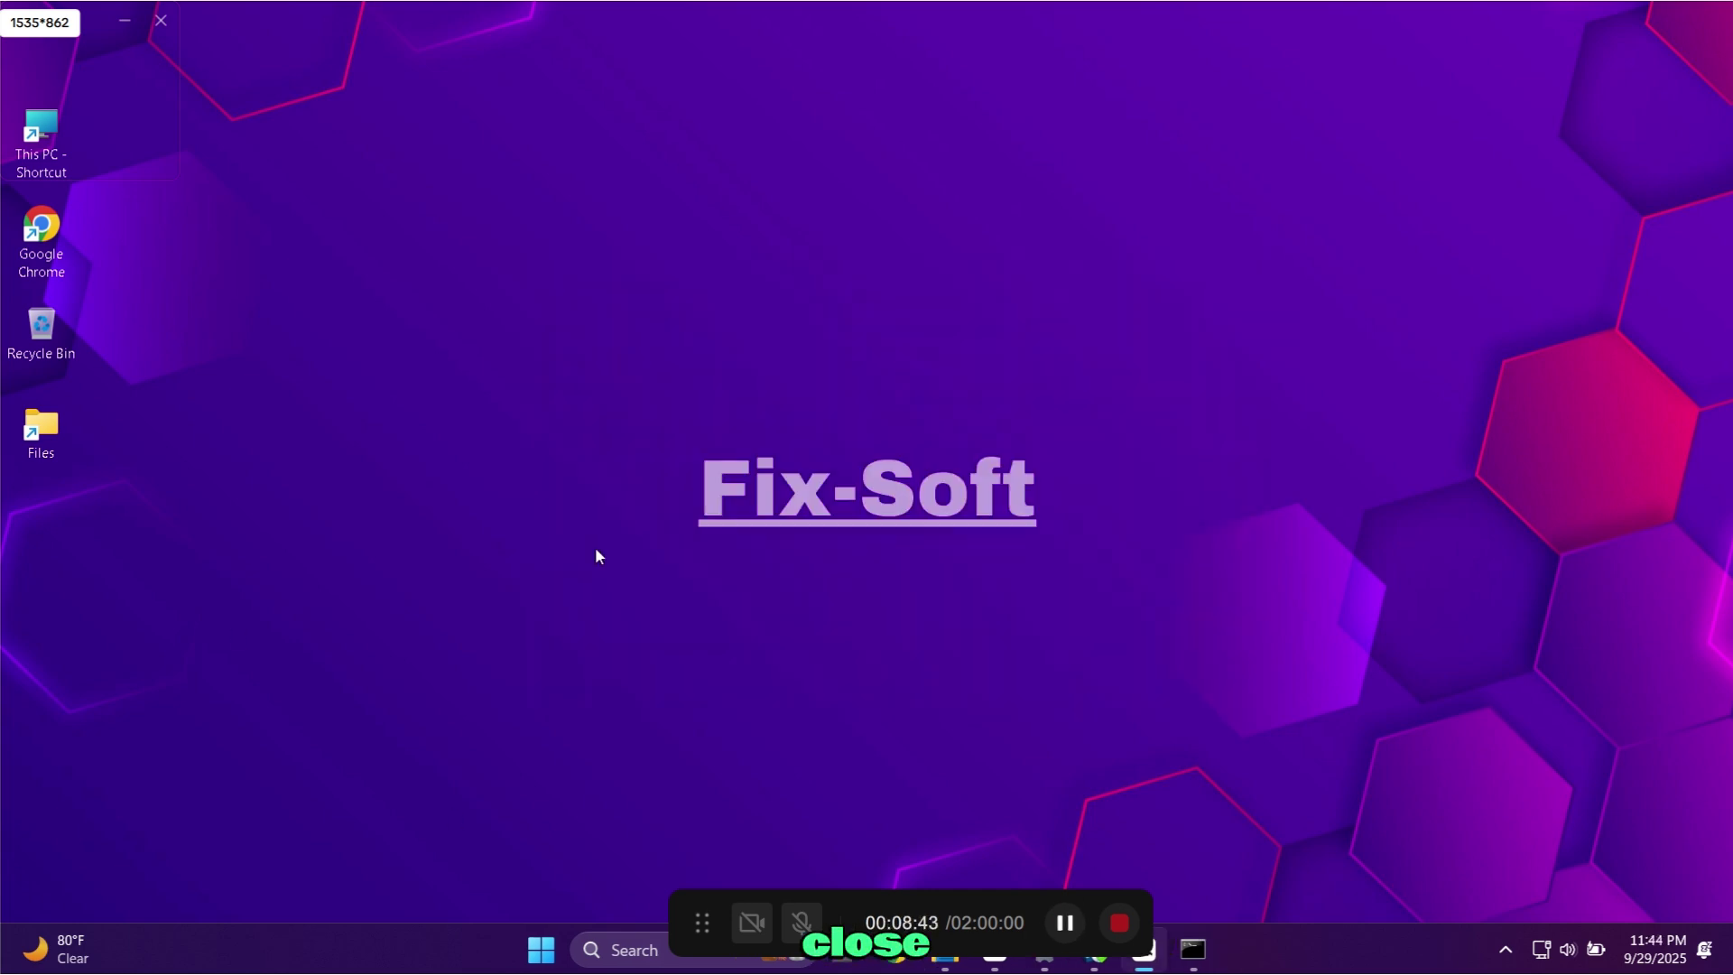
# Launch Word from Start, create a blank document, then close Word.
pyautogui.click(541, 949)
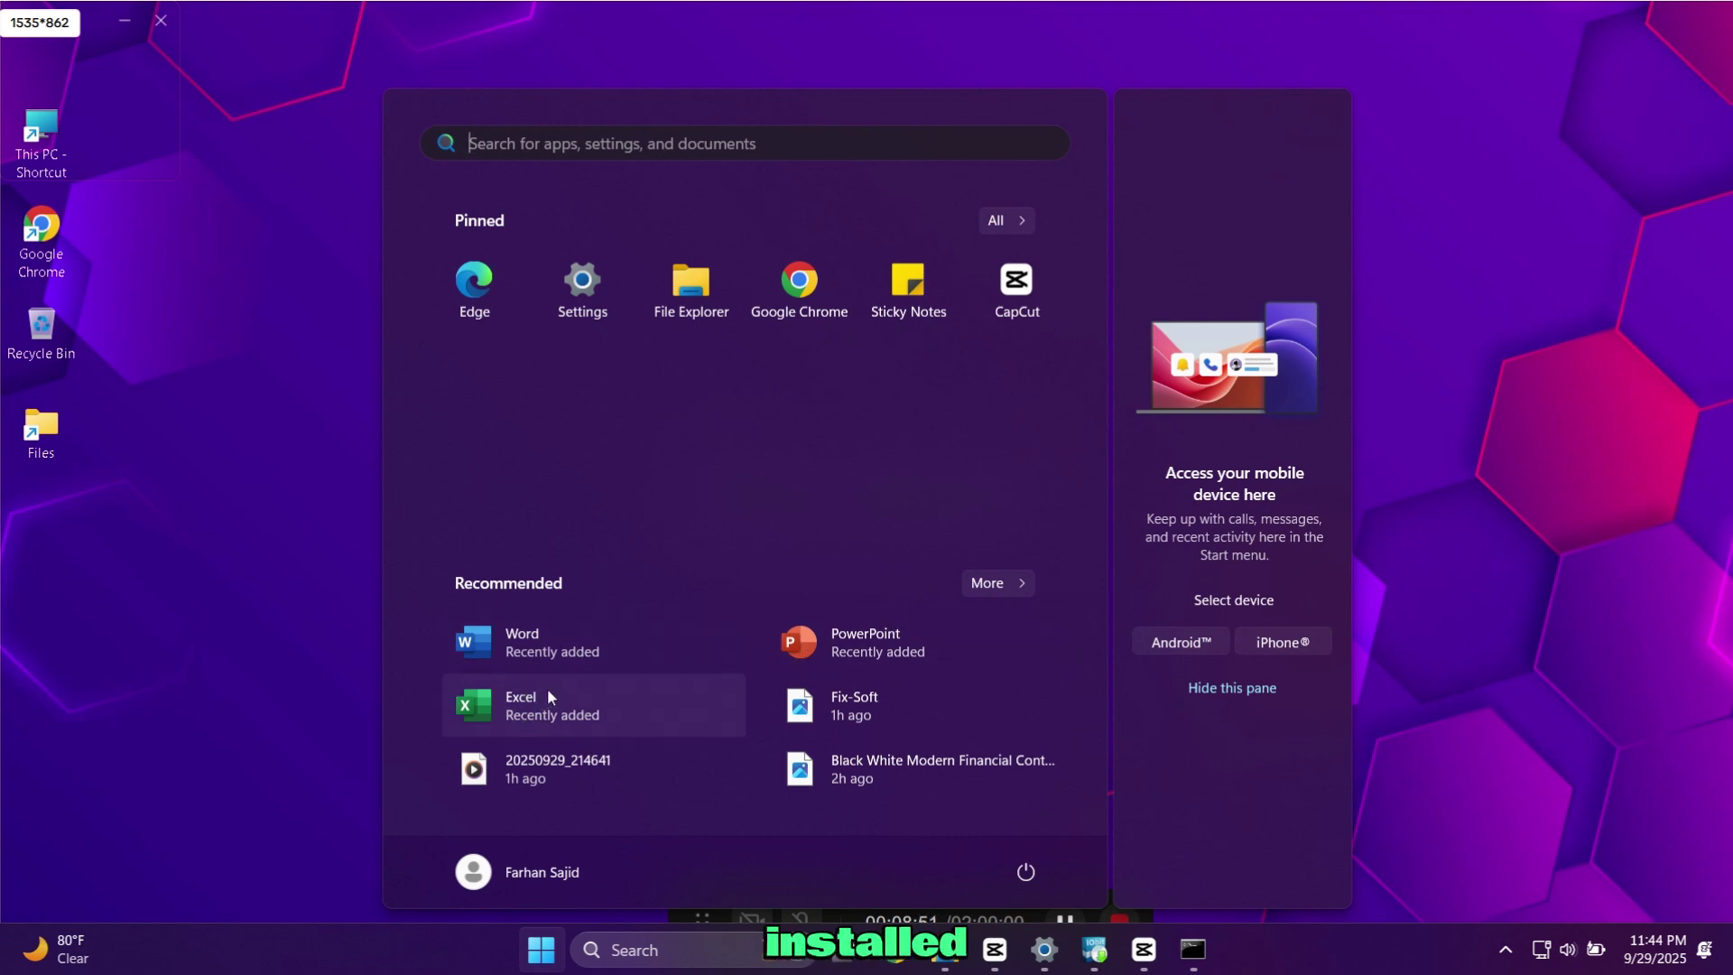
pyautogui.click(566, 650)
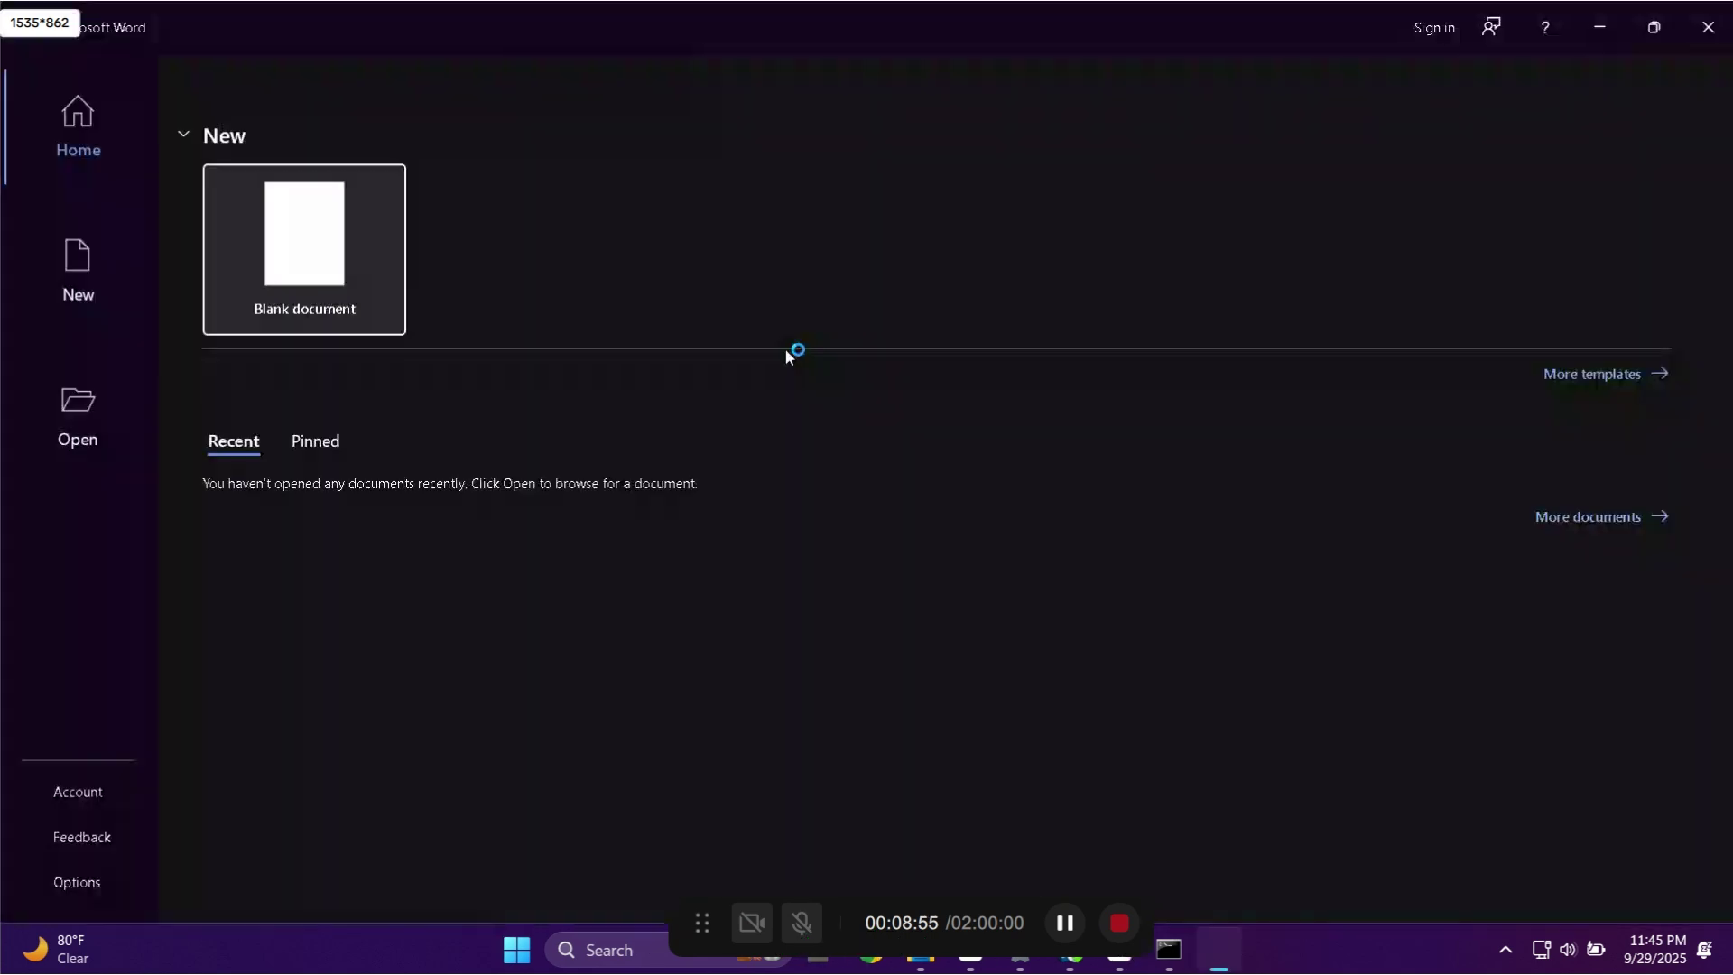
pyautogui.click(78, 798)
pyautogui.press('Escape')
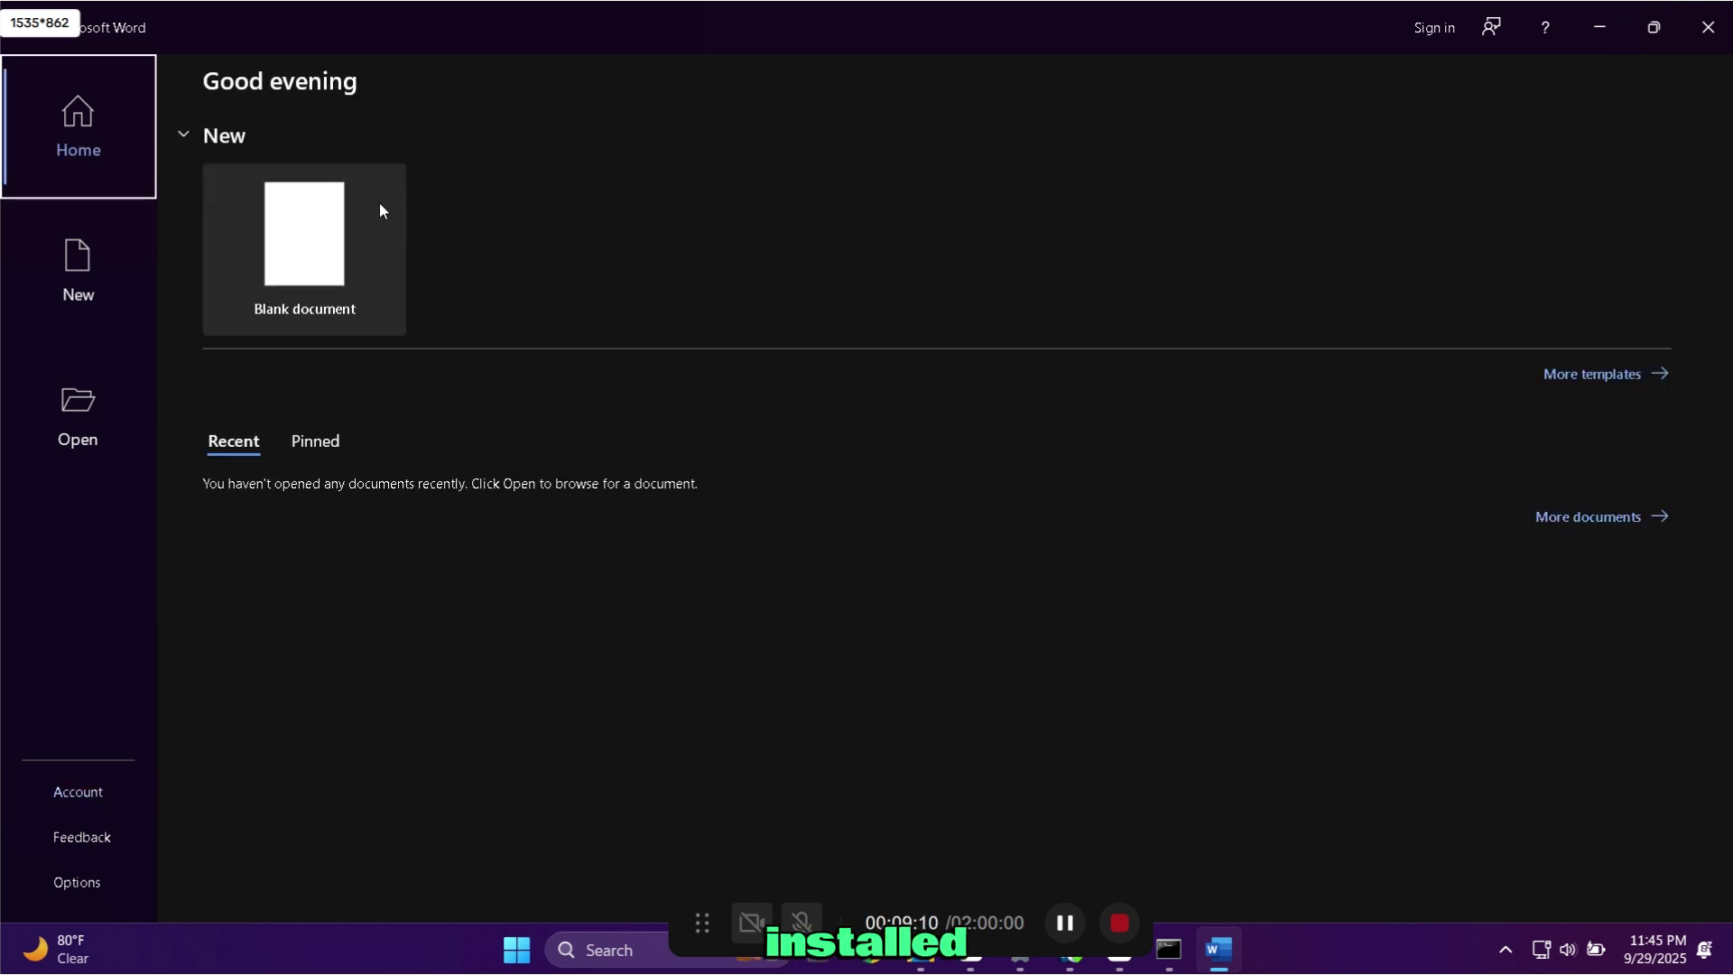
pyautogui.click(346, 238)
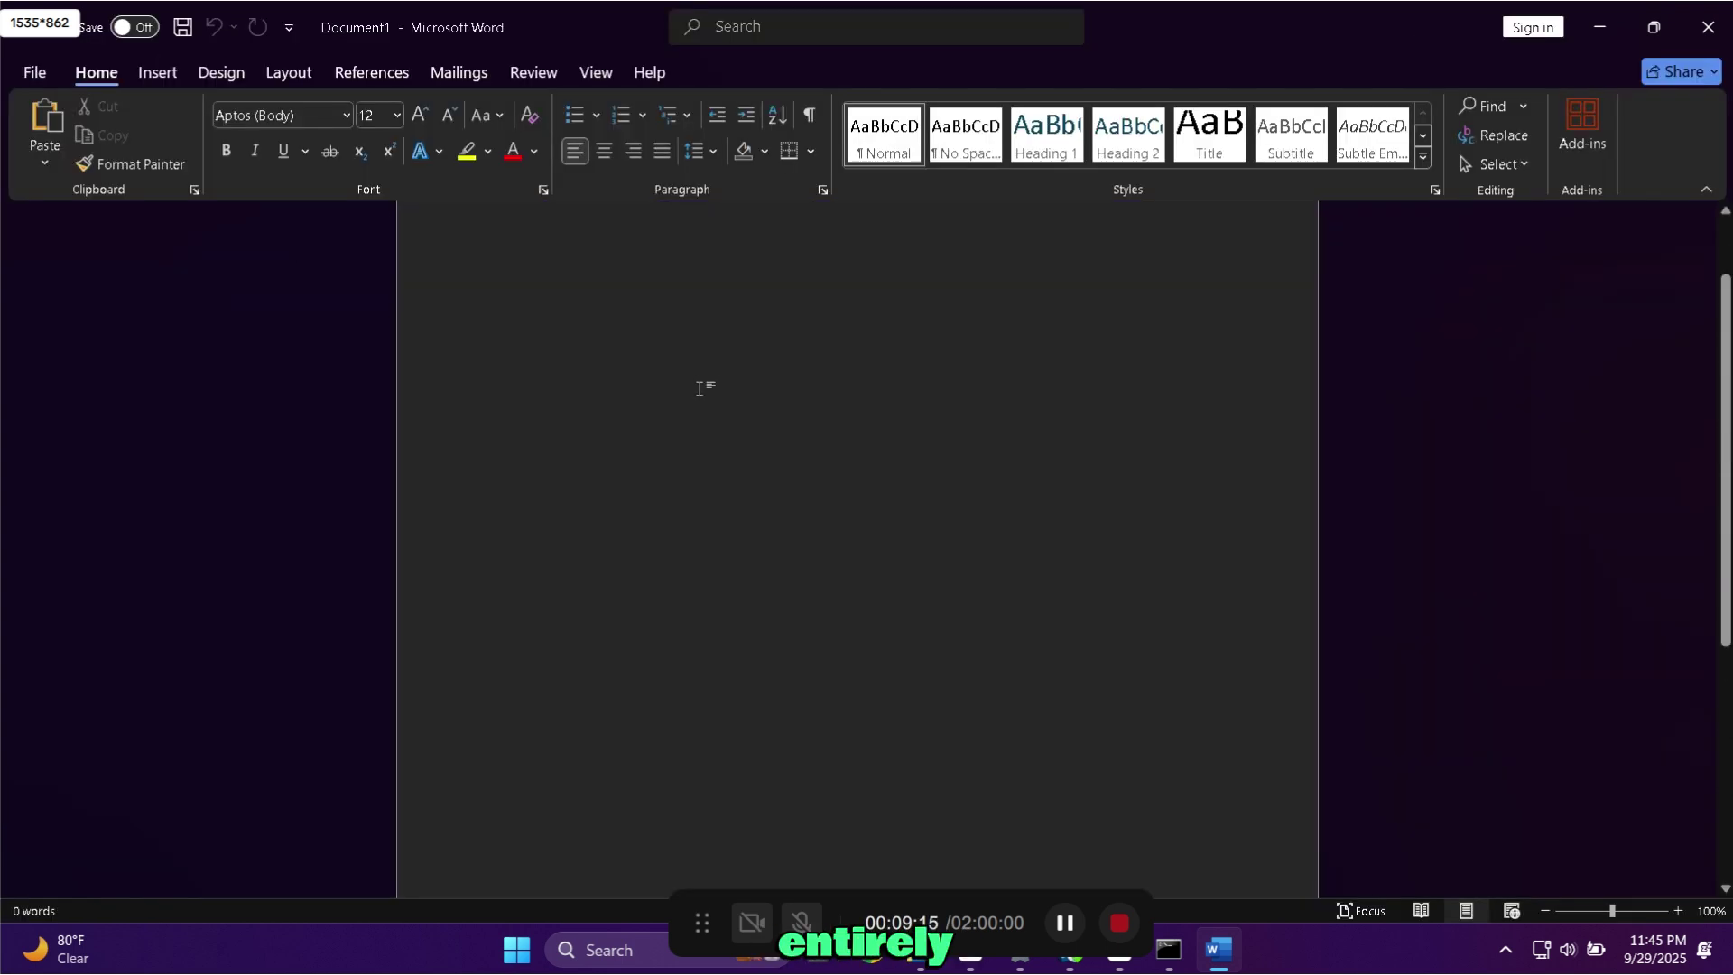
pyautogui.click(1707, 28)
# Launch Excel from Start, create a blank workbook and accept the license prompt.
pyautogui.click(517, 948)
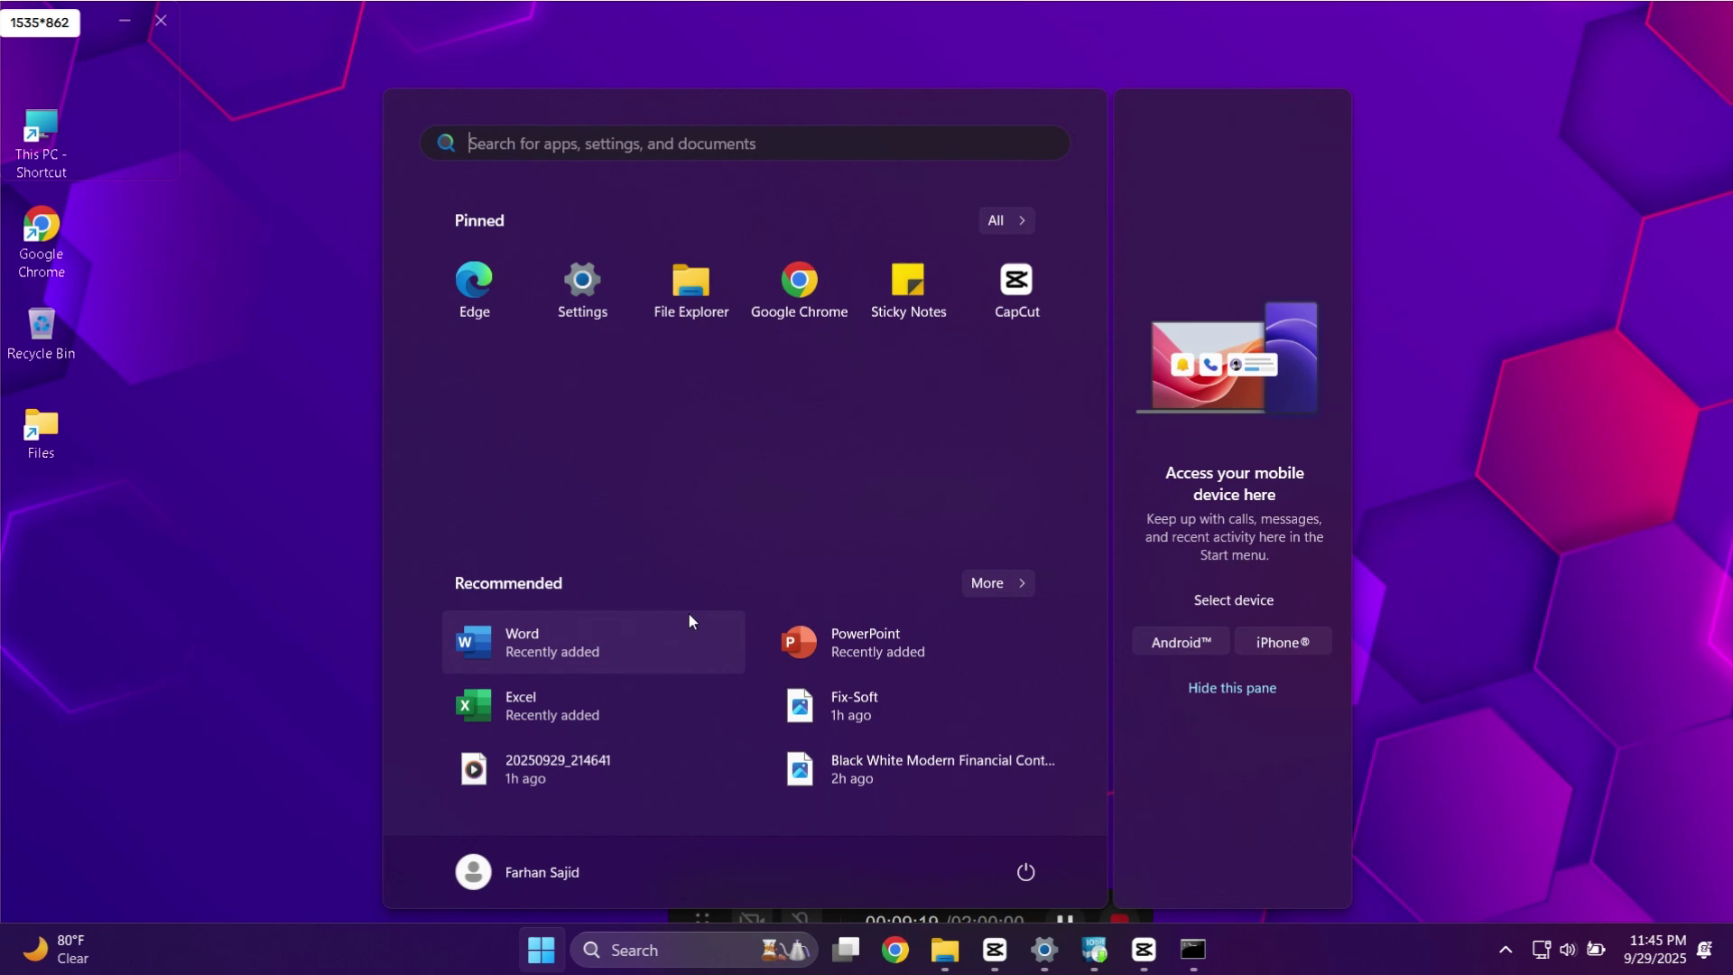
pyautogui.click(570, 707)
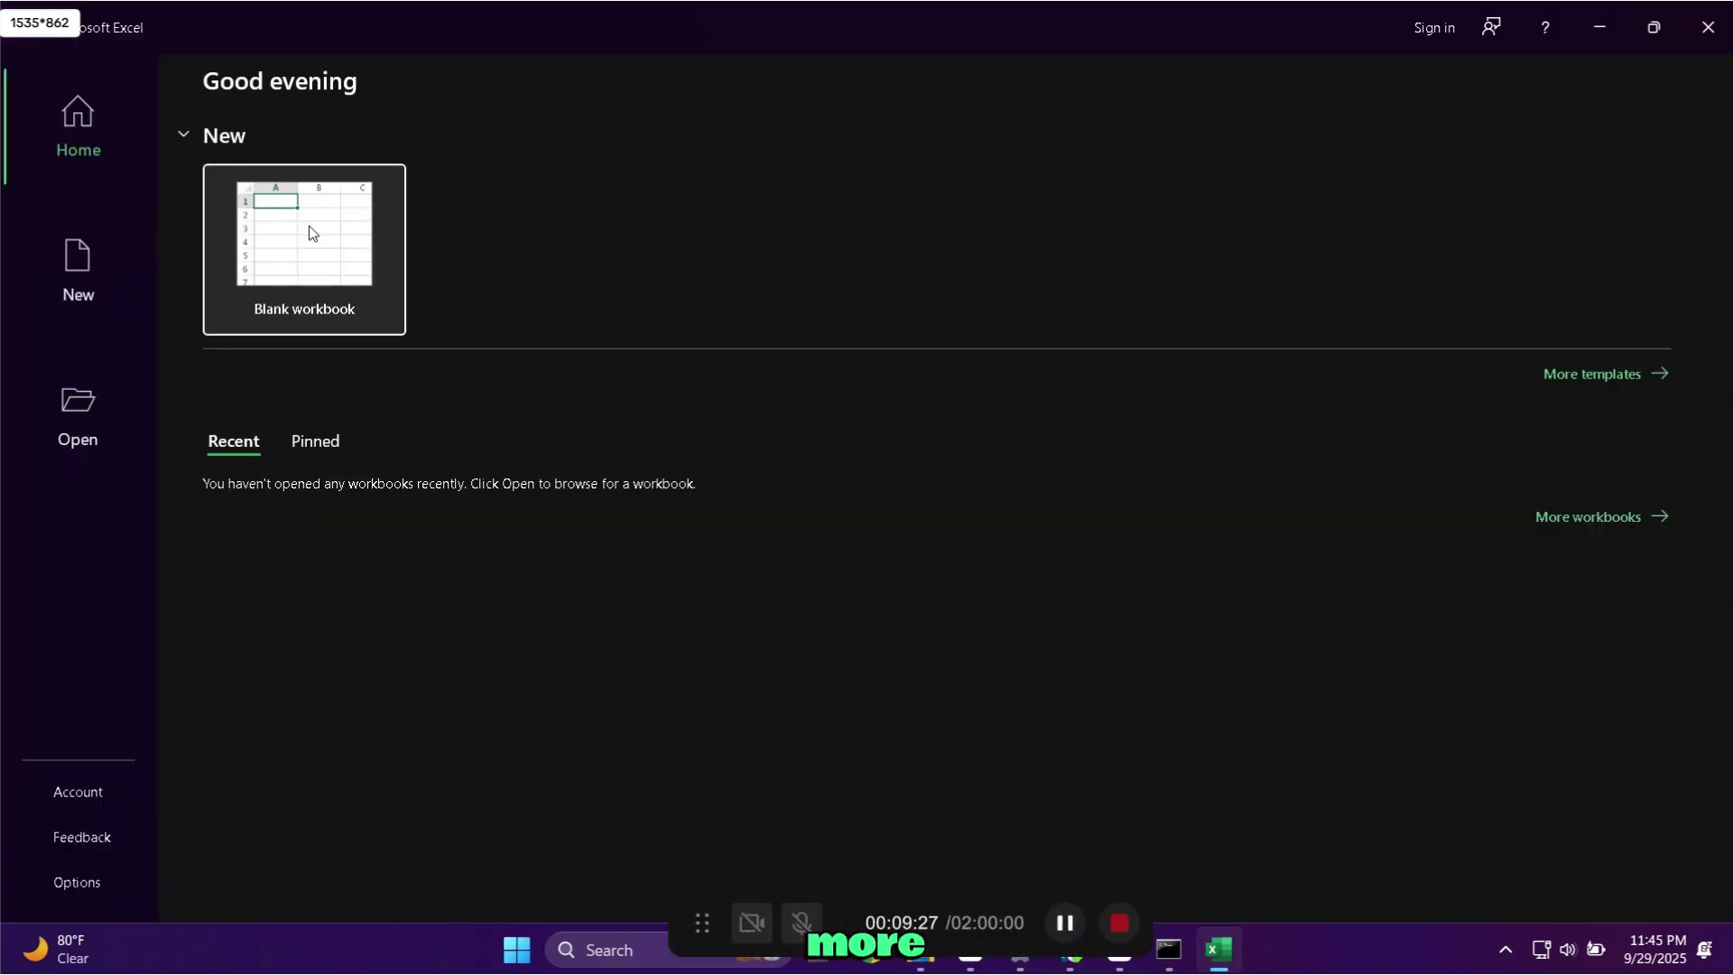
pyautogui.click(308, 226)
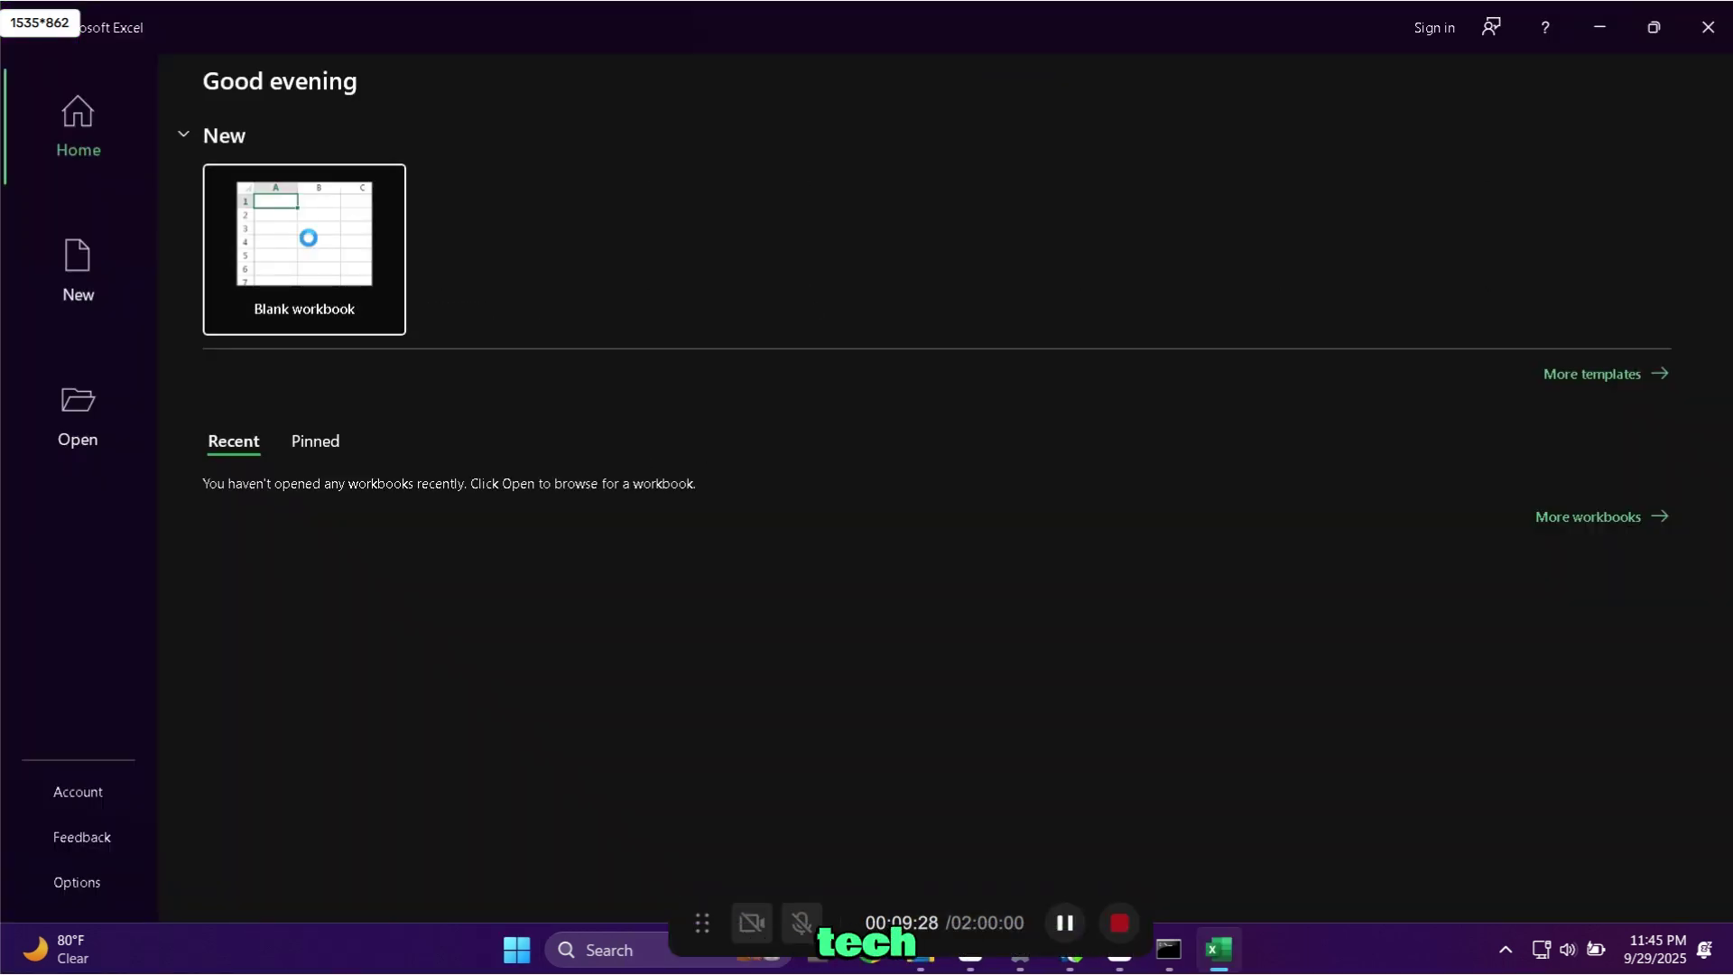
pyautogui.click(906, 663)
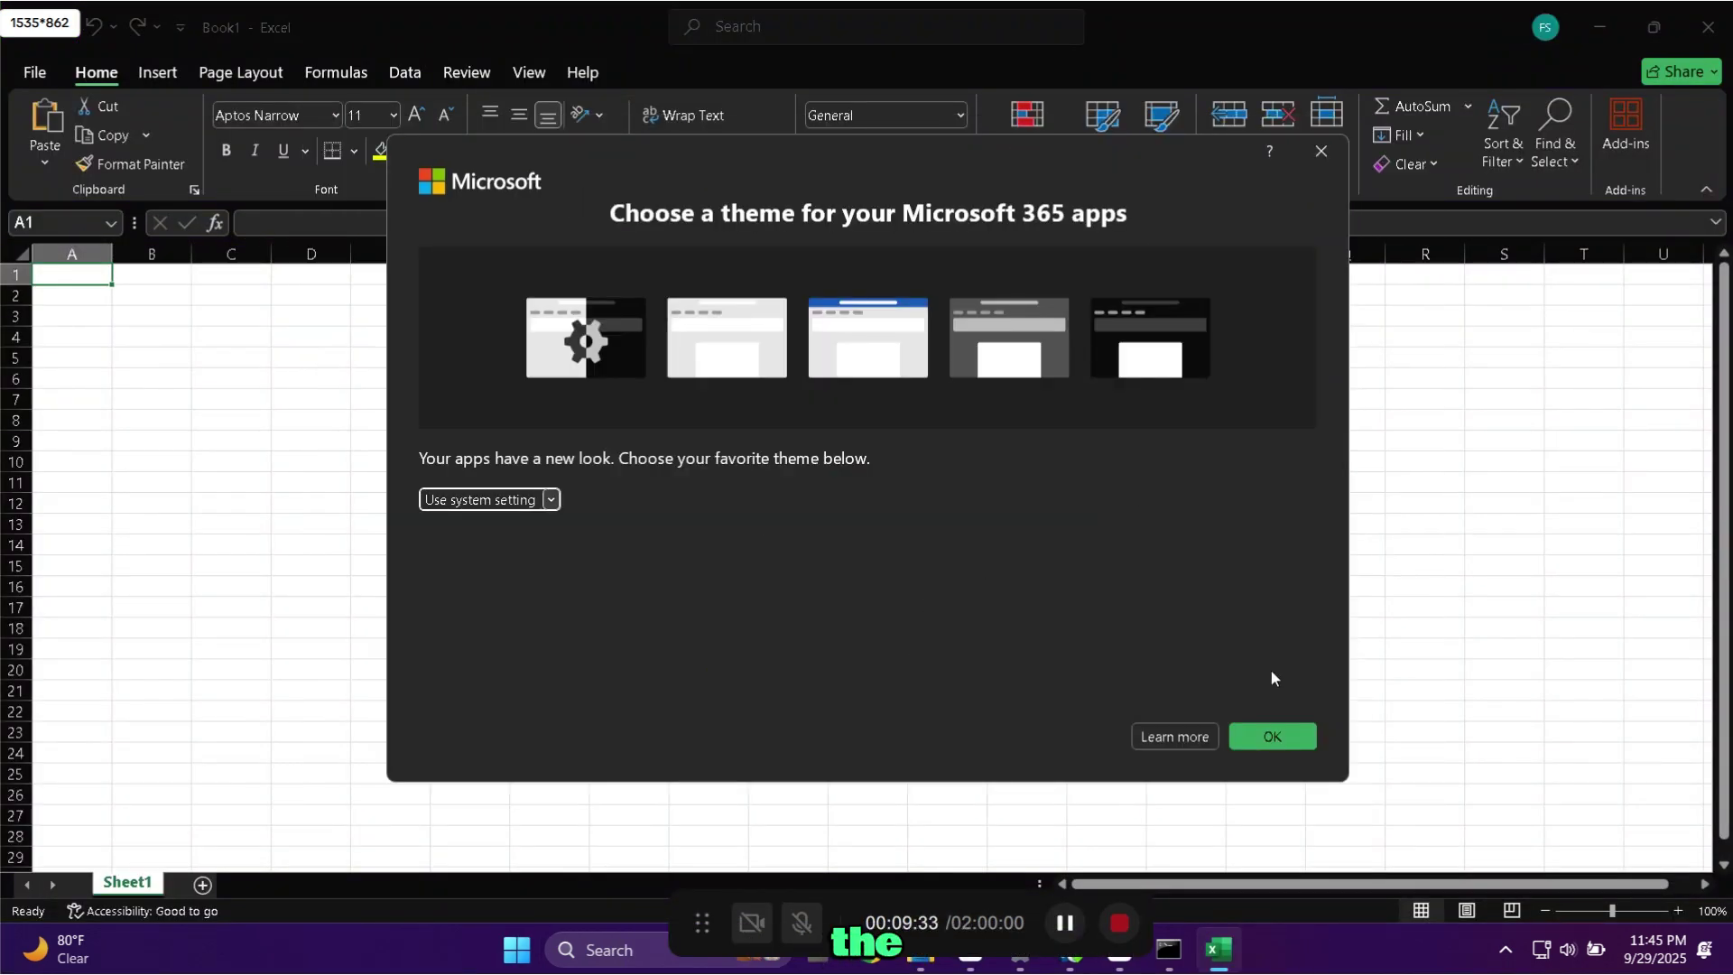